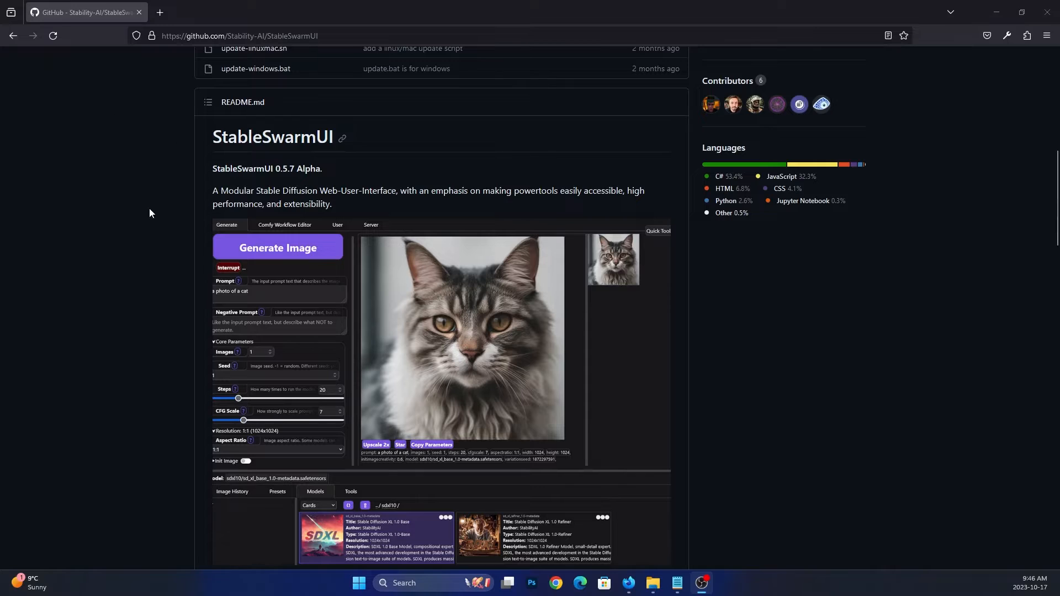
Find the Windows installation instructions in the README, and run install-windows.bat from the Swarm folder on drive D: in File Explorer
scroll(149, 213, "down", 10)
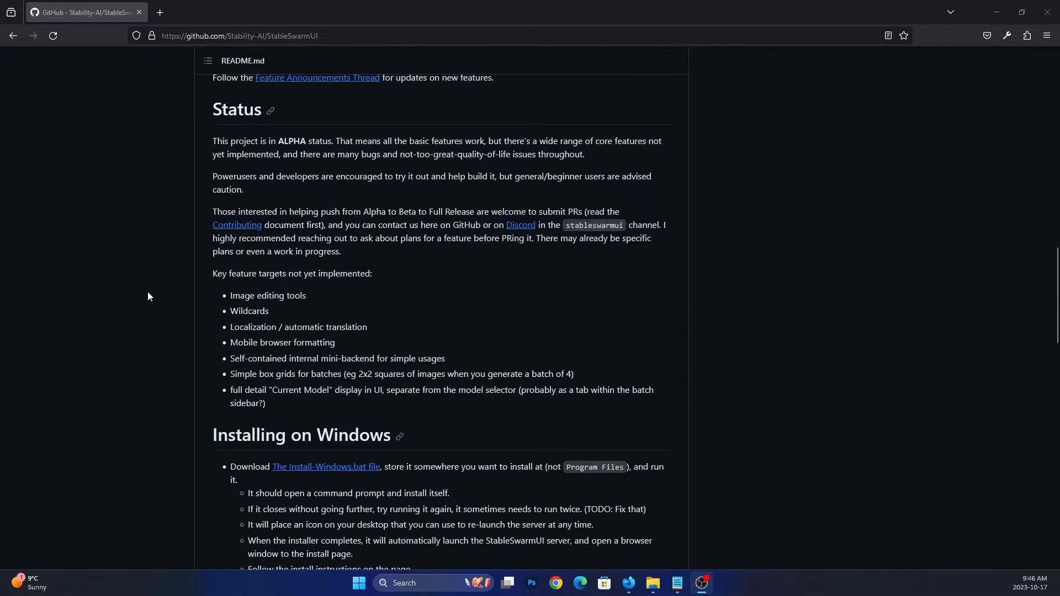
scroll(148, 296, "down", 3)
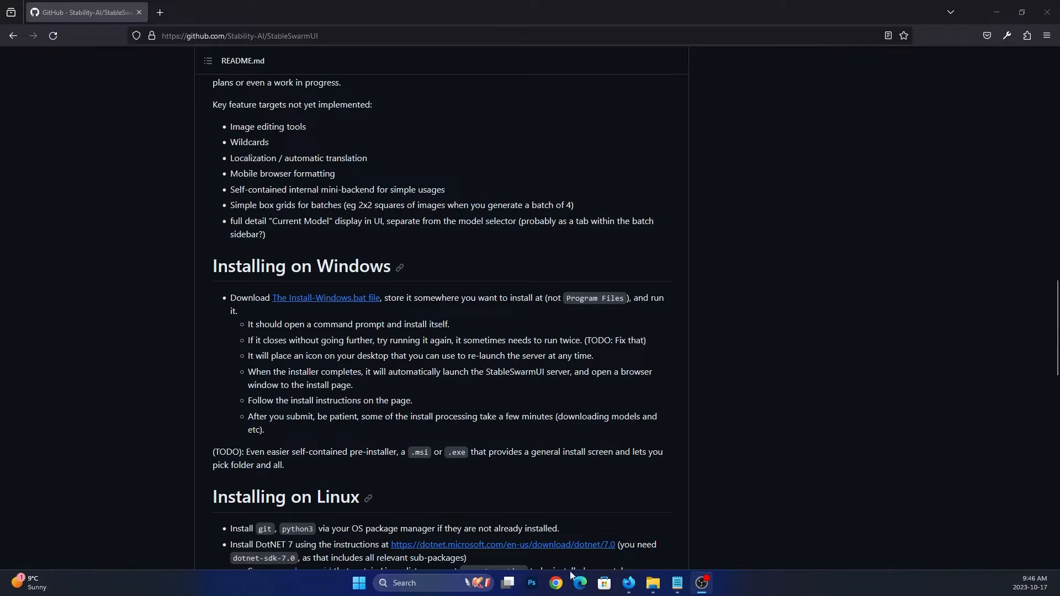
left_click(653, 583)
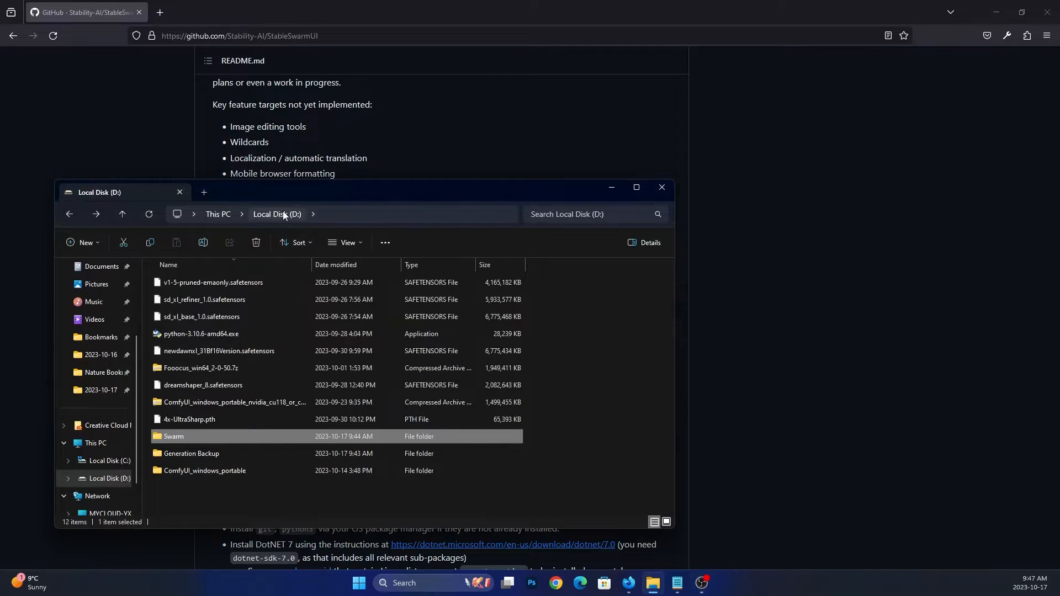
double_click(185, 436)
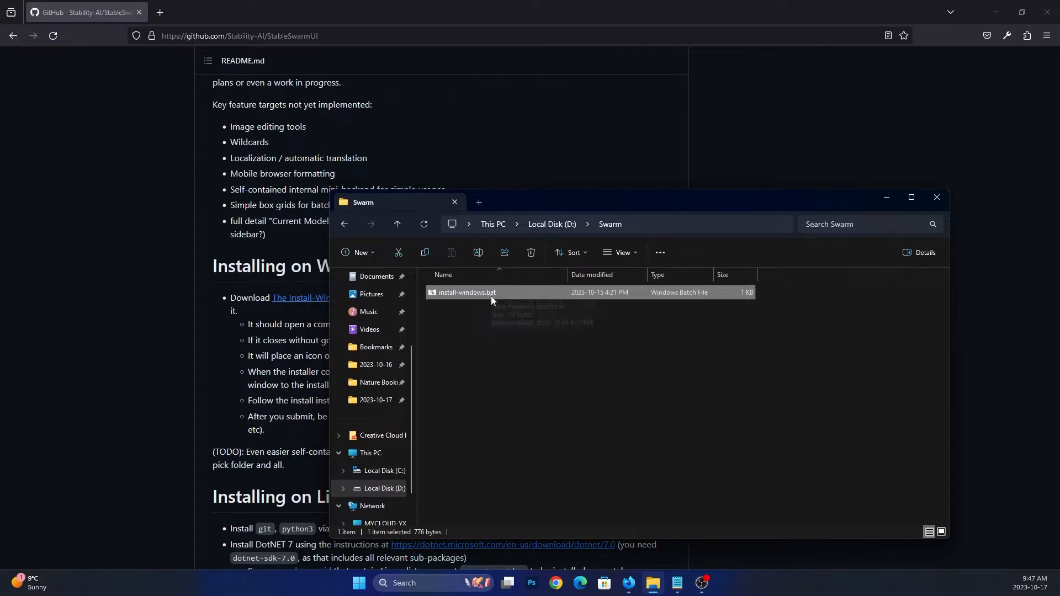
double_click(490, 293)
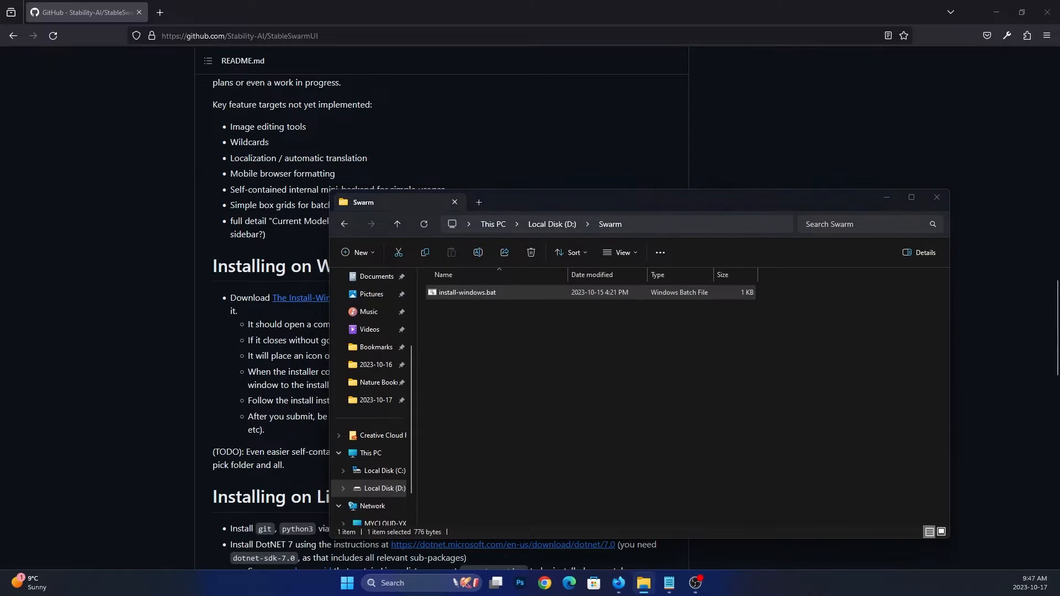
left_click_drag(280, 251, 502, 155)
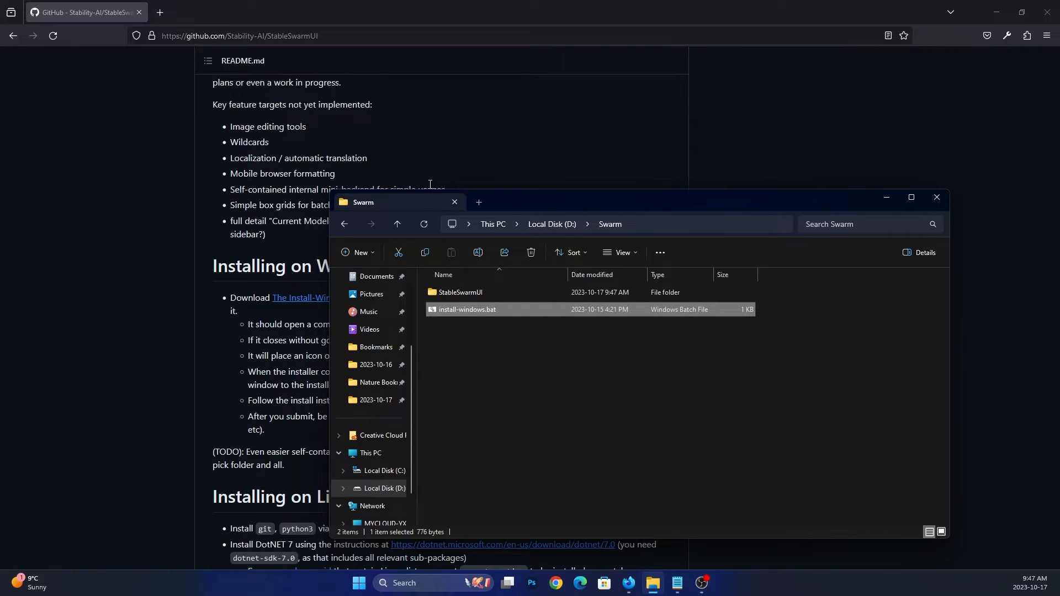
Start the StableSwarmUI server by running launch-windows.bat from the StableSwarmUI folder inside Swarm
double_click(472, 293)
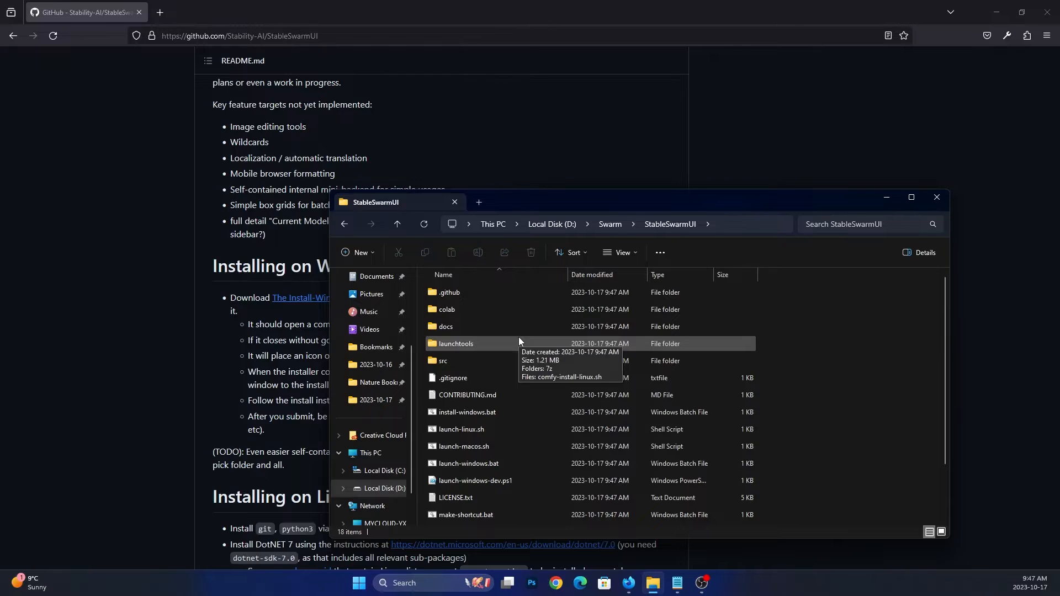
double_click(498, 463)
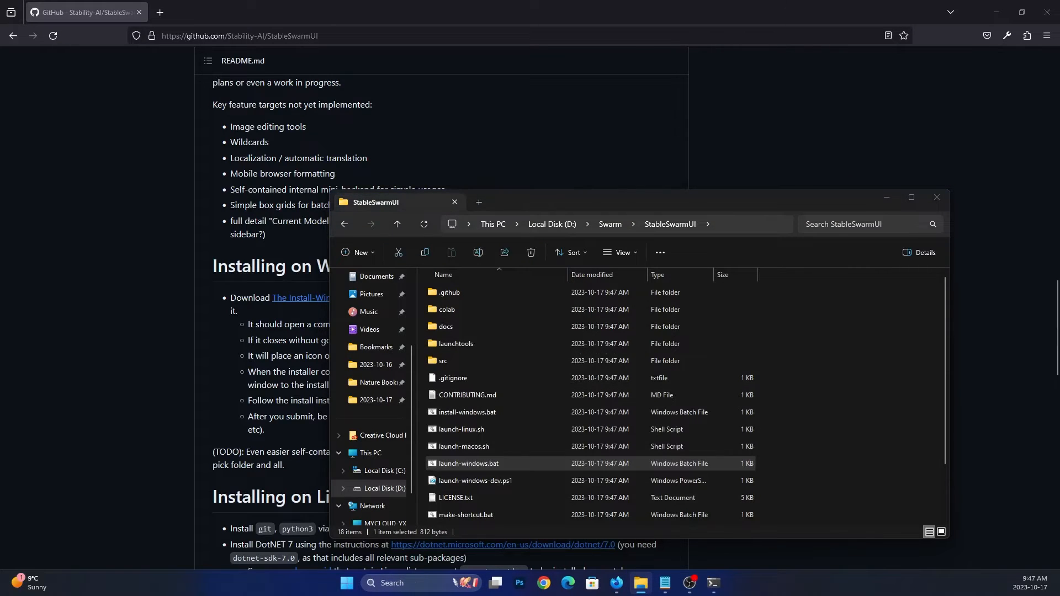
left_click_drag(241, 174, 473, 161)
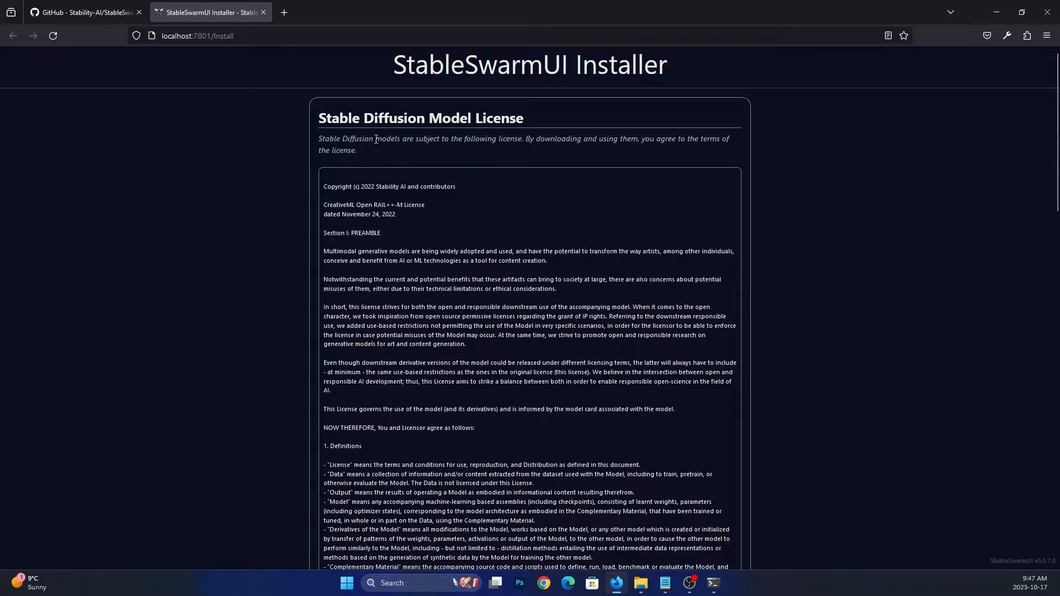
Read through the Stable Diffusion model license in the installer and agree to it
scroll(253, 274, "down", 10)
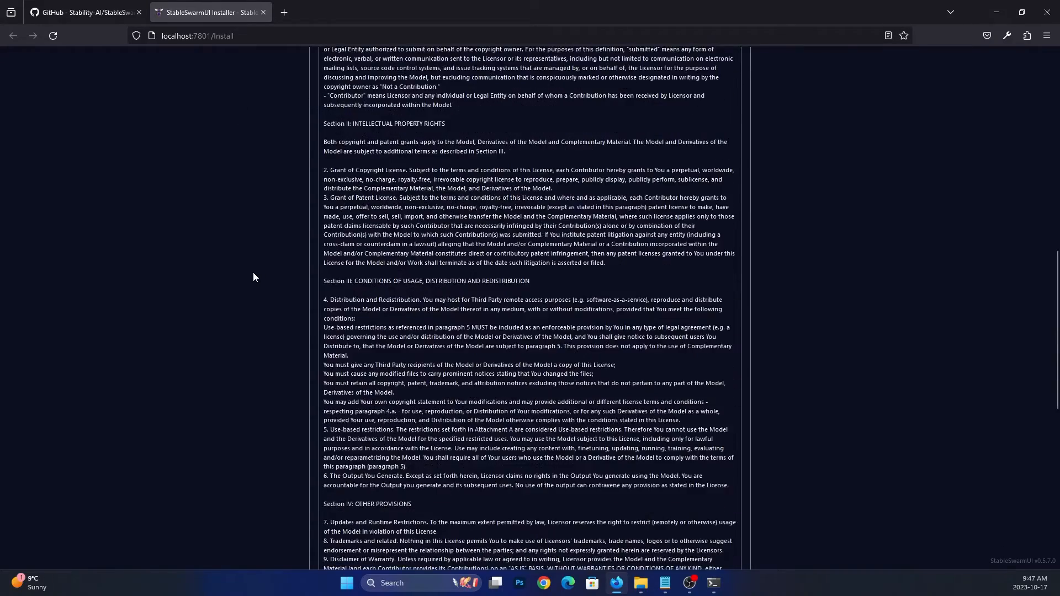
scroll(253, 272, "down", 8)
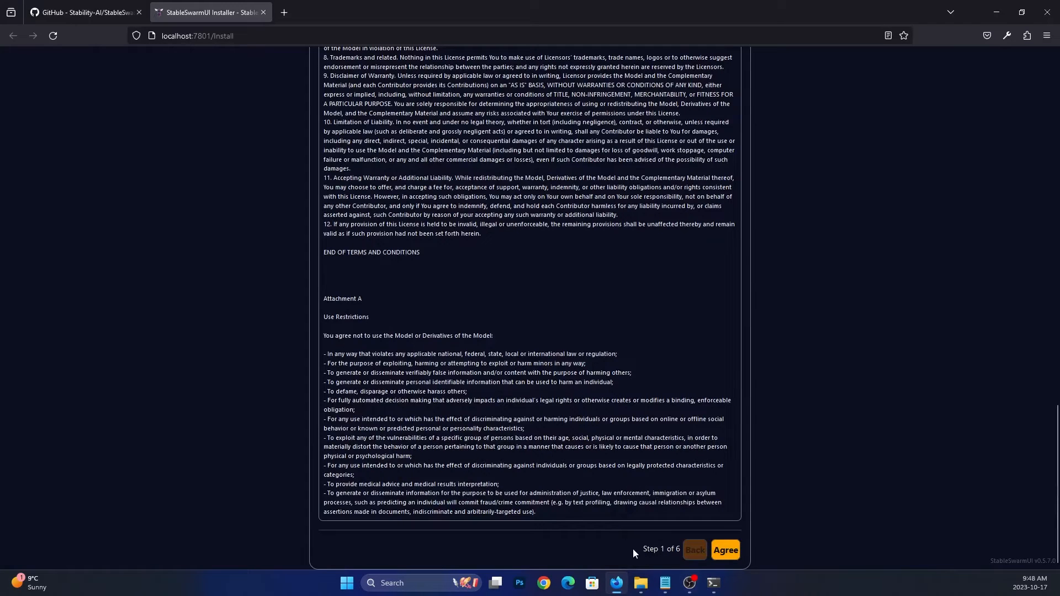
left_click(725, 551)
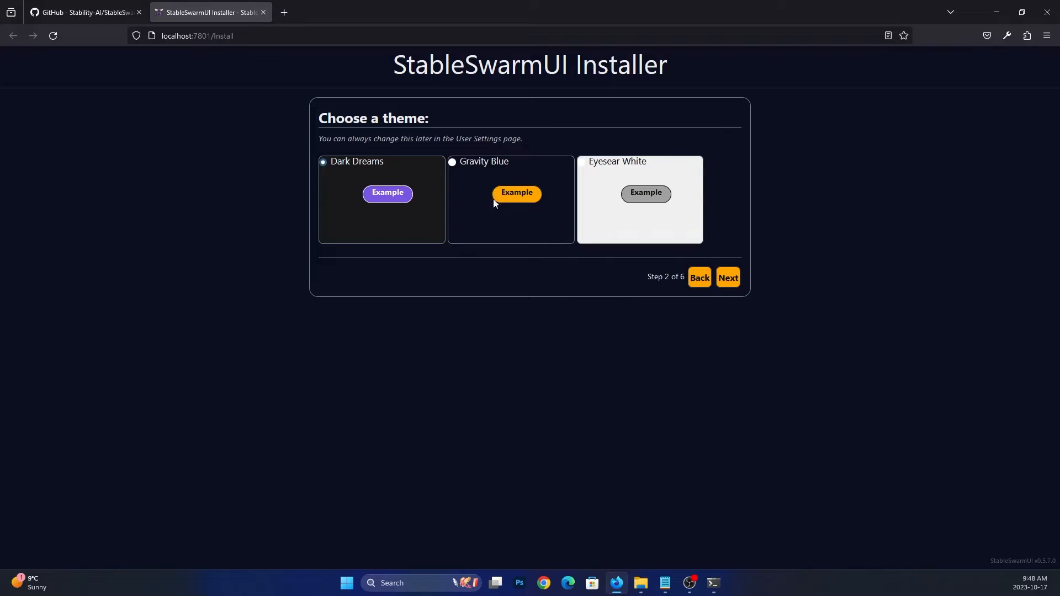
Preview the Dark Dreams theme, choose Gravity Blue for the interface and continue to the installer's user options
left_click(465, 167)
left_click(363, 168)
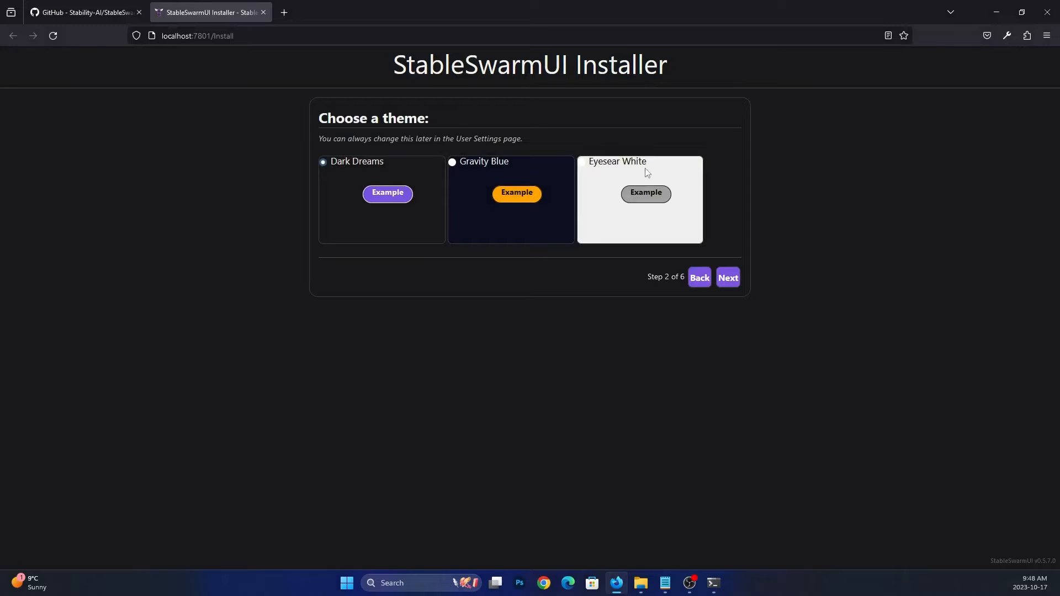
left_click(517, 174)
left_click(736, 279)
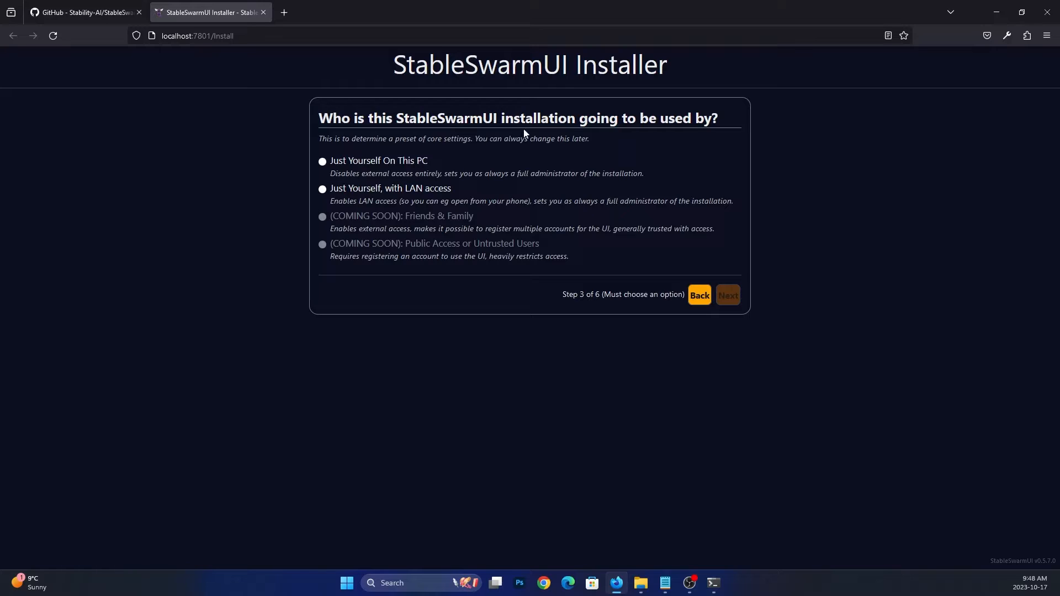
Set the installation for Just Yourself, with LAN access, and choose ComfyUI (Local) as the backend
left_click(400, 198)
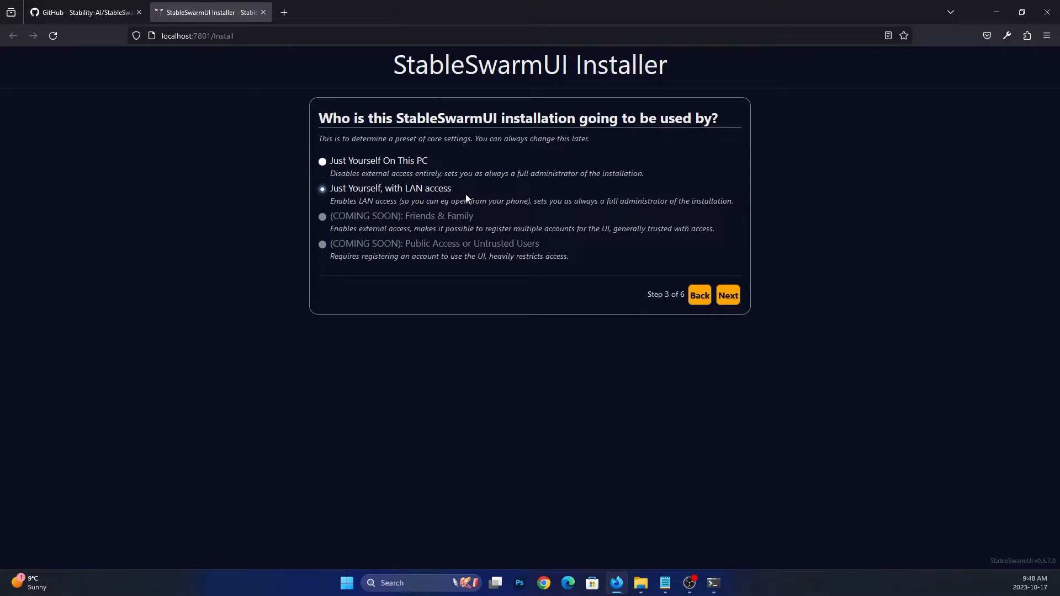
left_click(740, 294)
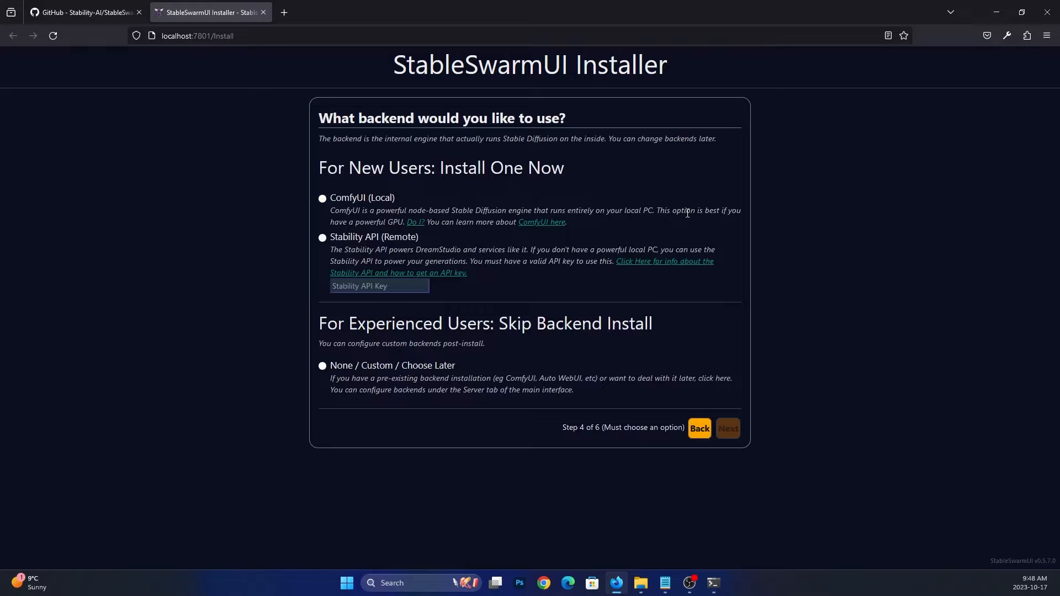
left_click(324, 199)
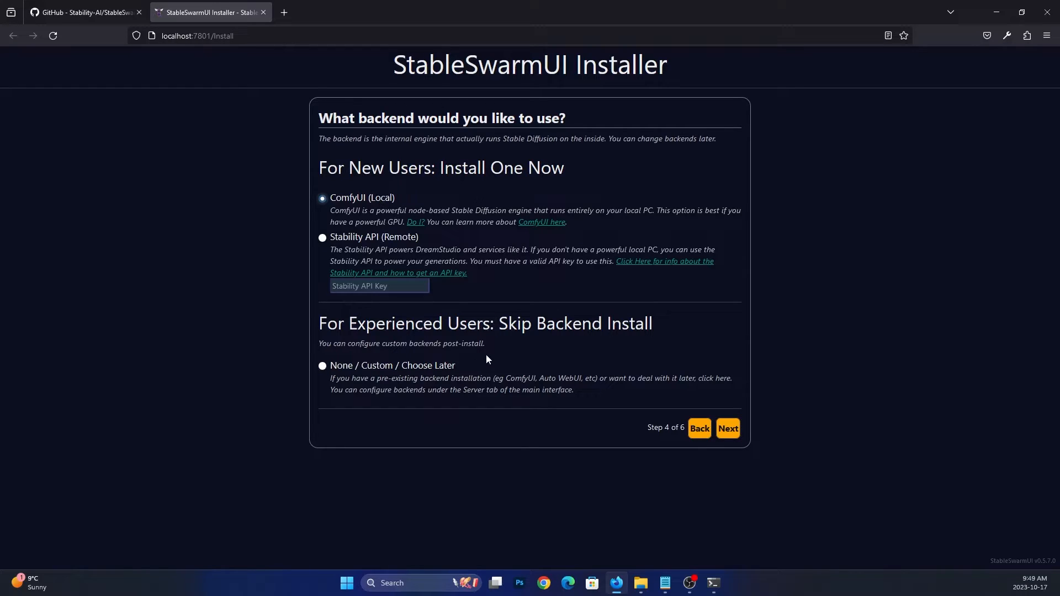
left_click(728, 429)
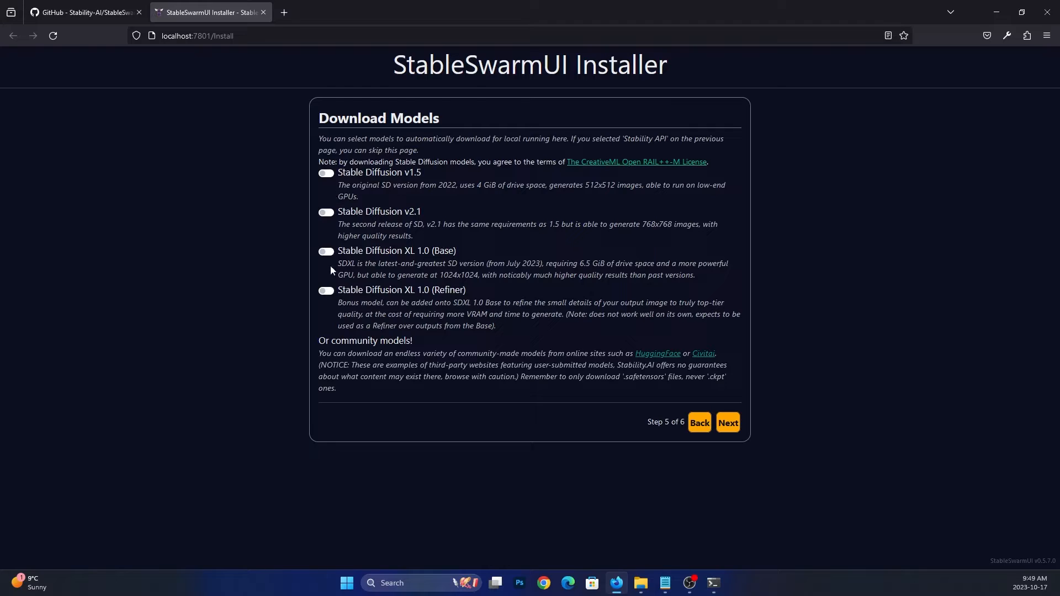
Skip all model downloads and start the installation with the chosen settings
left_click(728, 423)
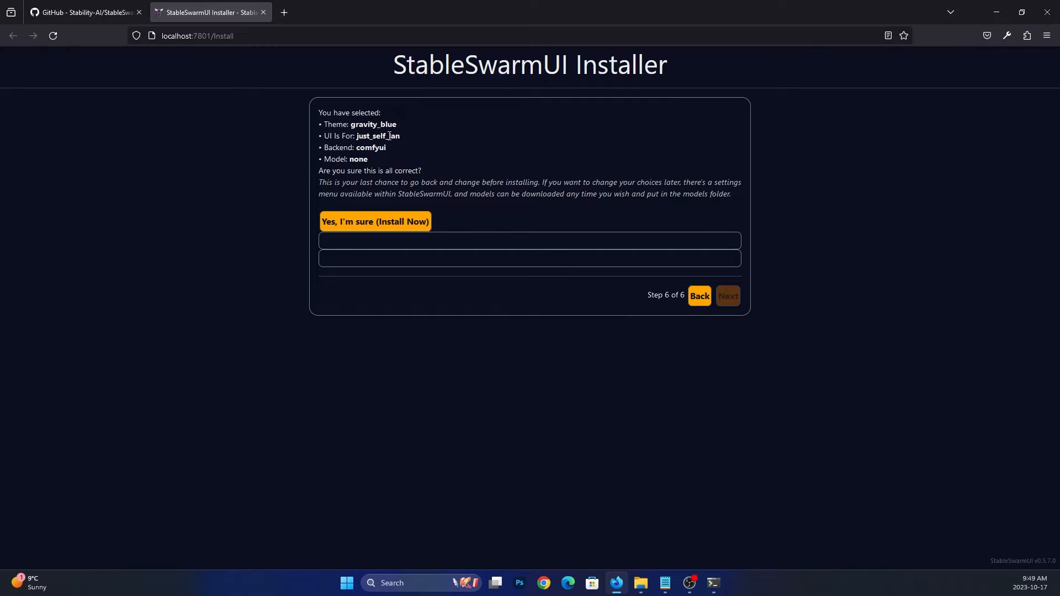
left_click(417, 228)
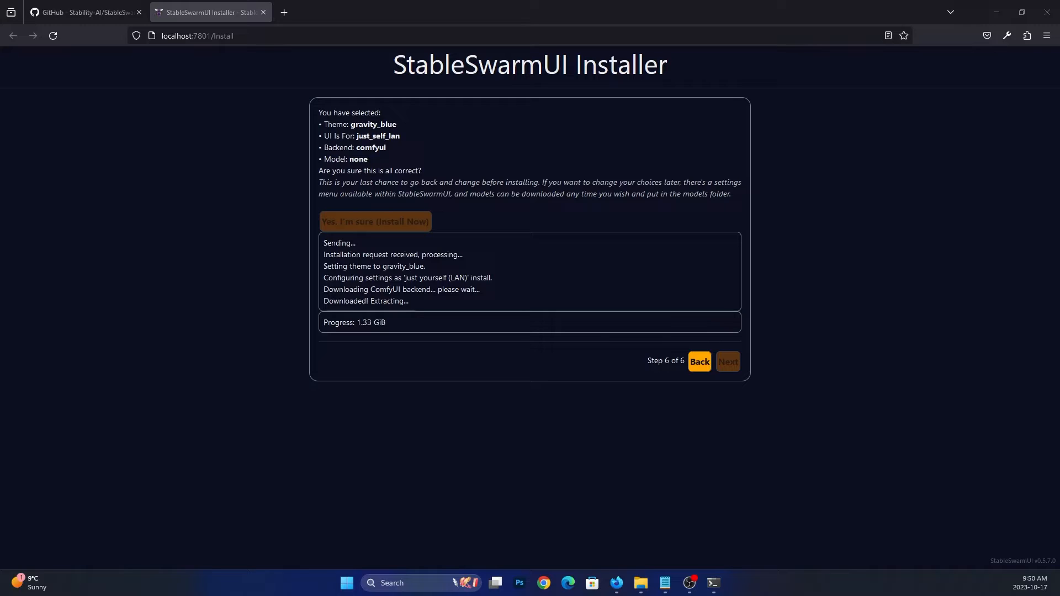
In File Explorer, copy the sd_xl_refiner_1.0, sd_xl_base_1.0, newdawnxl_31Bf16Version and dreamshaper_8 safetensors files from the root of drive D:
left_click(641, 582)
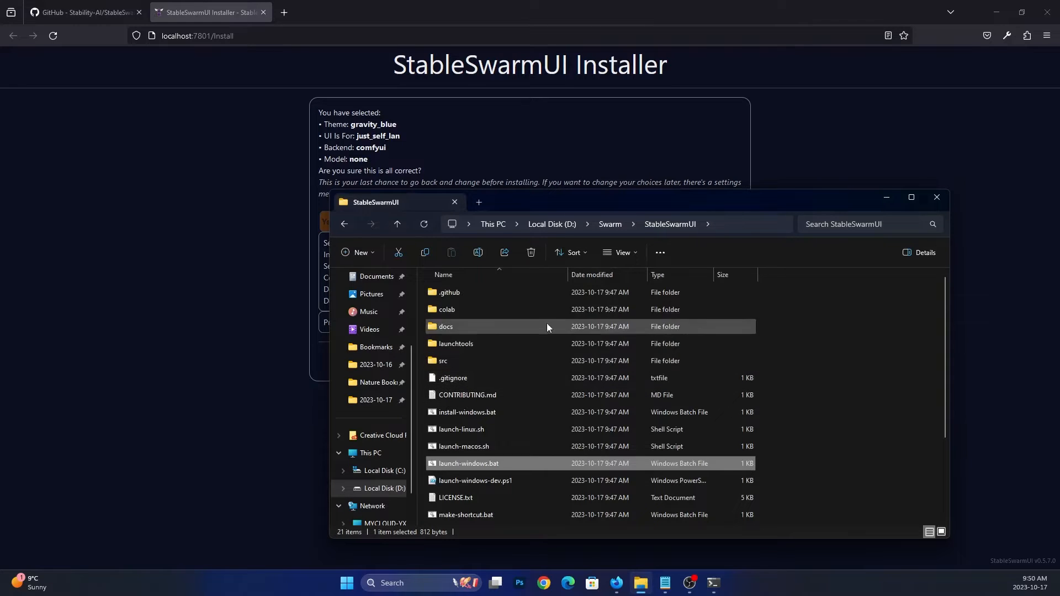
key("BackSpace")
key("BackSpace")
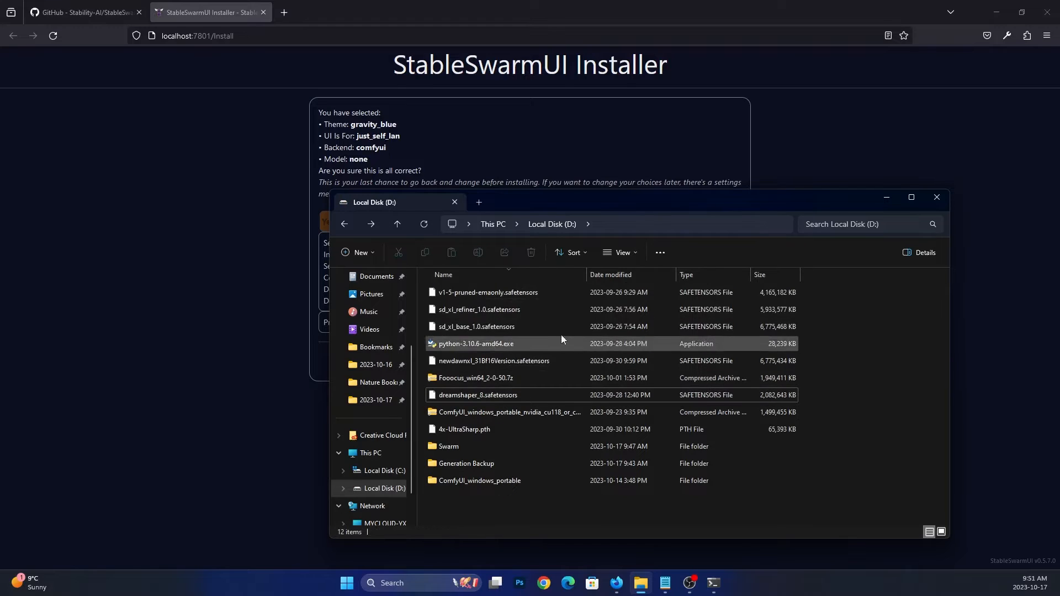
left_click(506, 310)
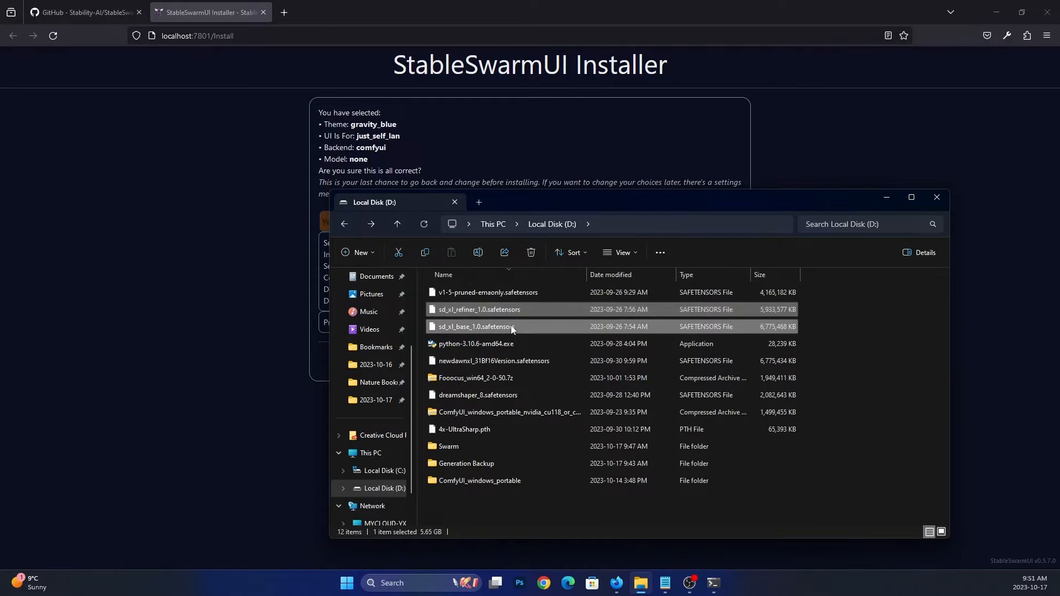
left_click(513, 326, "ctrl")
left_click(535, 361, "ctrl")
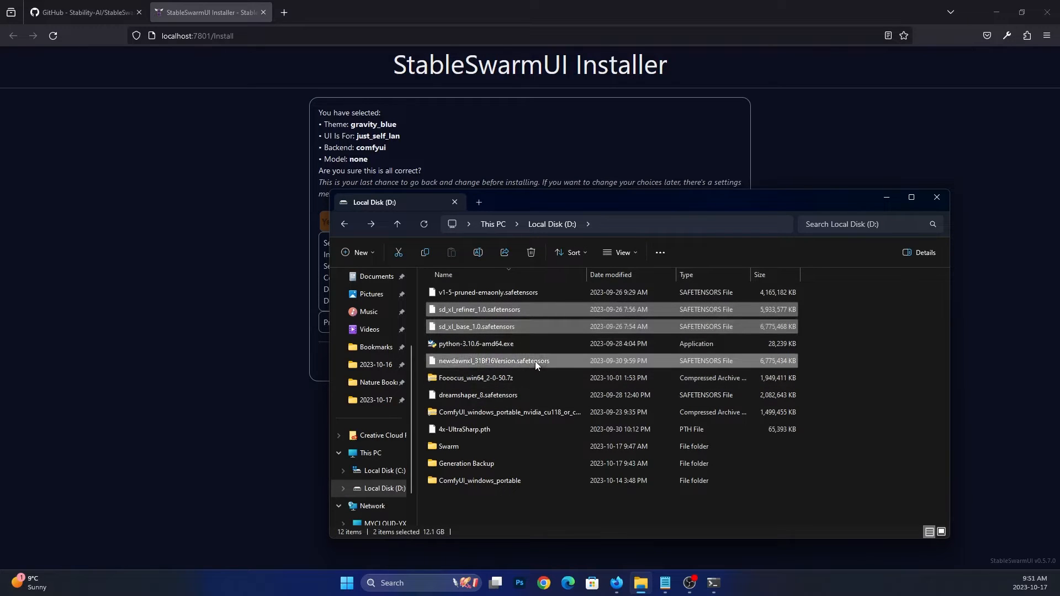
left_click(518, 396, "ctrl")
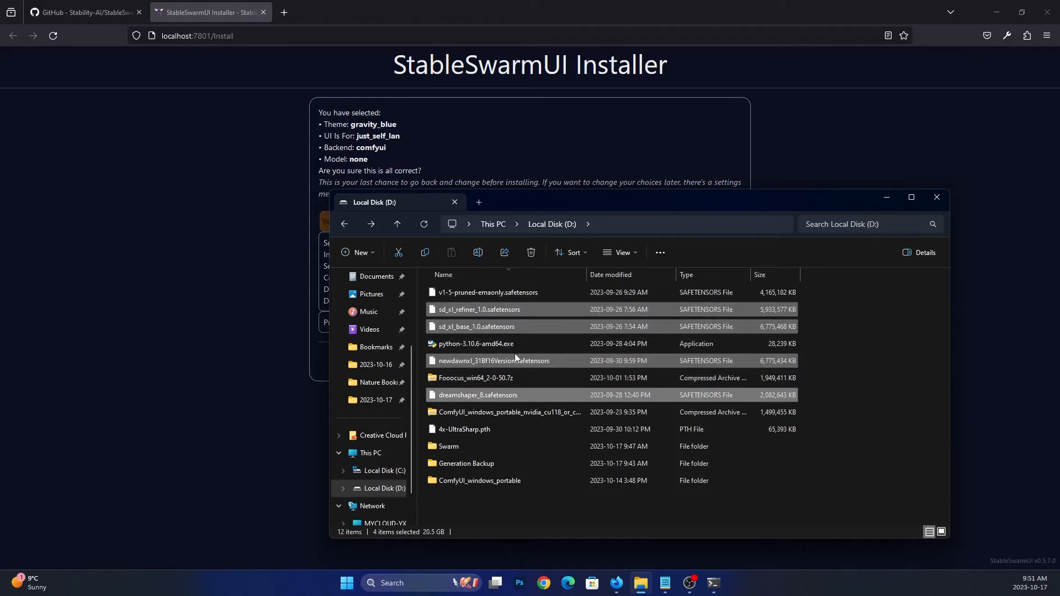
key("ctrl+c")
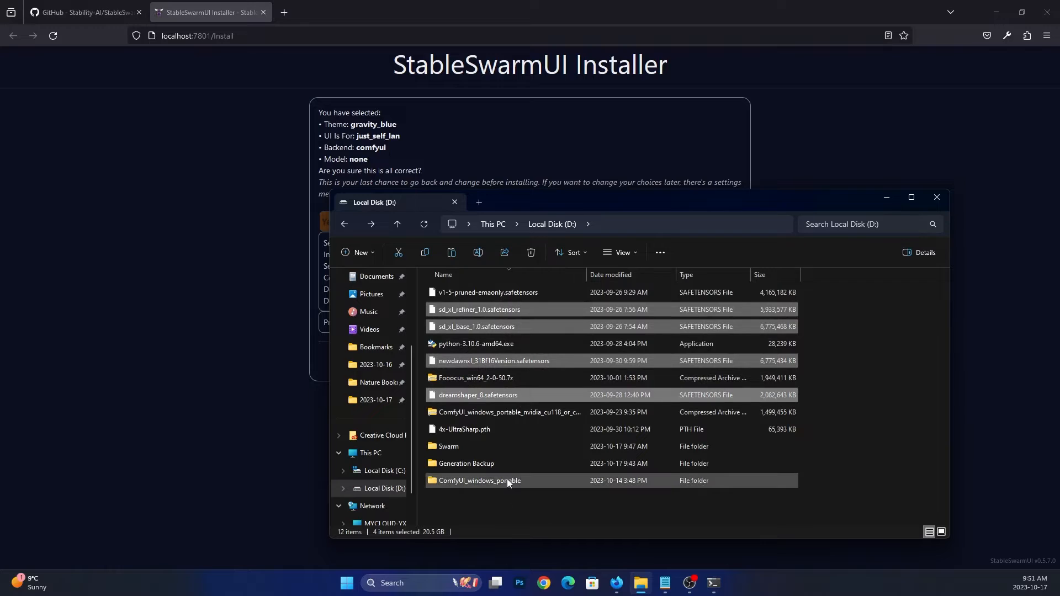
Paste the copied model files into the Swarm\StableSwarmUI\Models\Stable-Diffusion folder
left_click(495, 446)
double_click(495, 446)
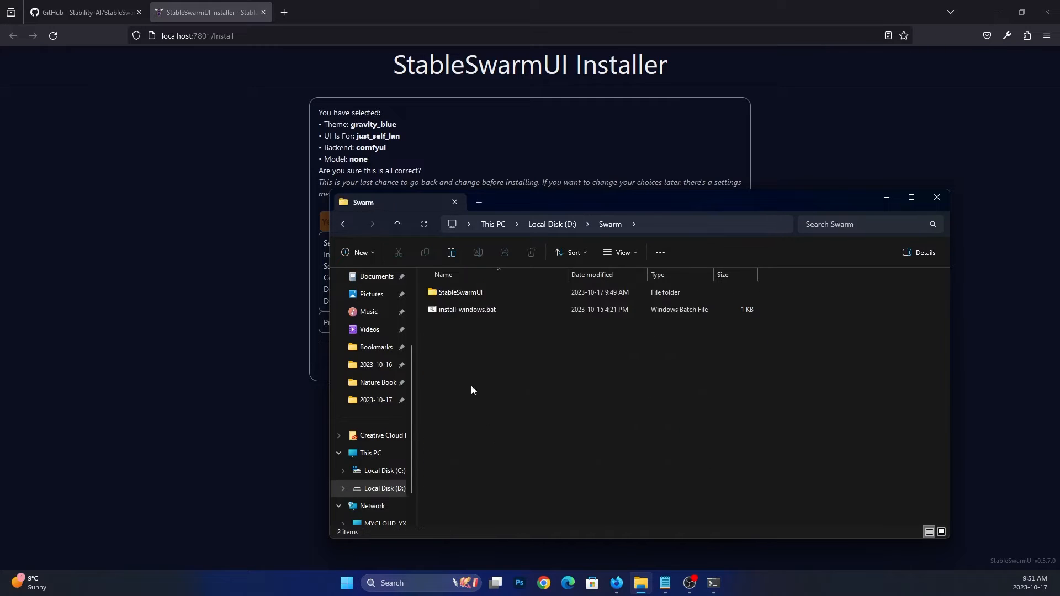
double_click(483, 288)
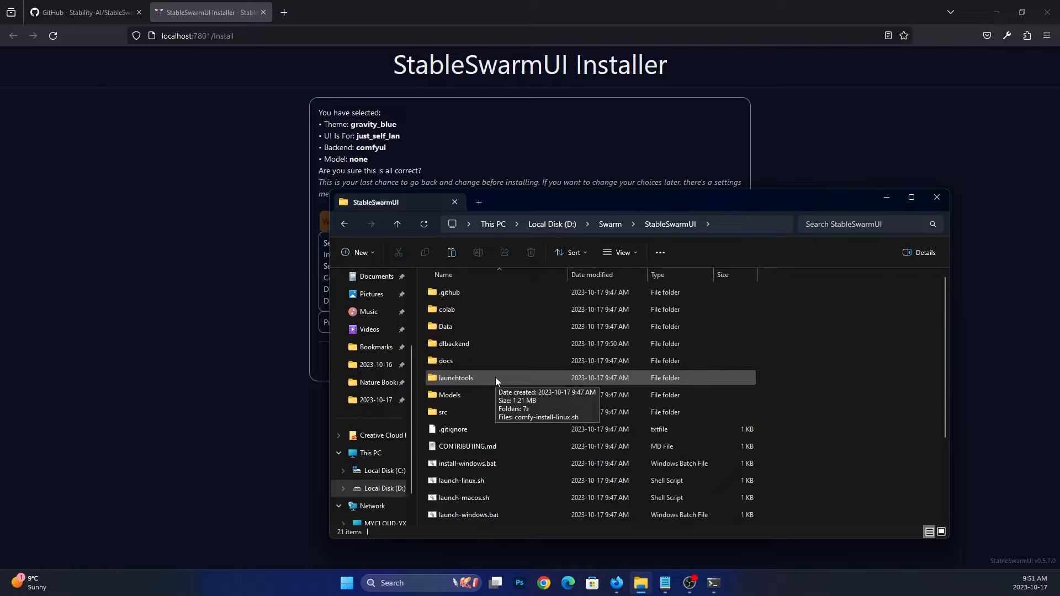
double_click(490, 393)
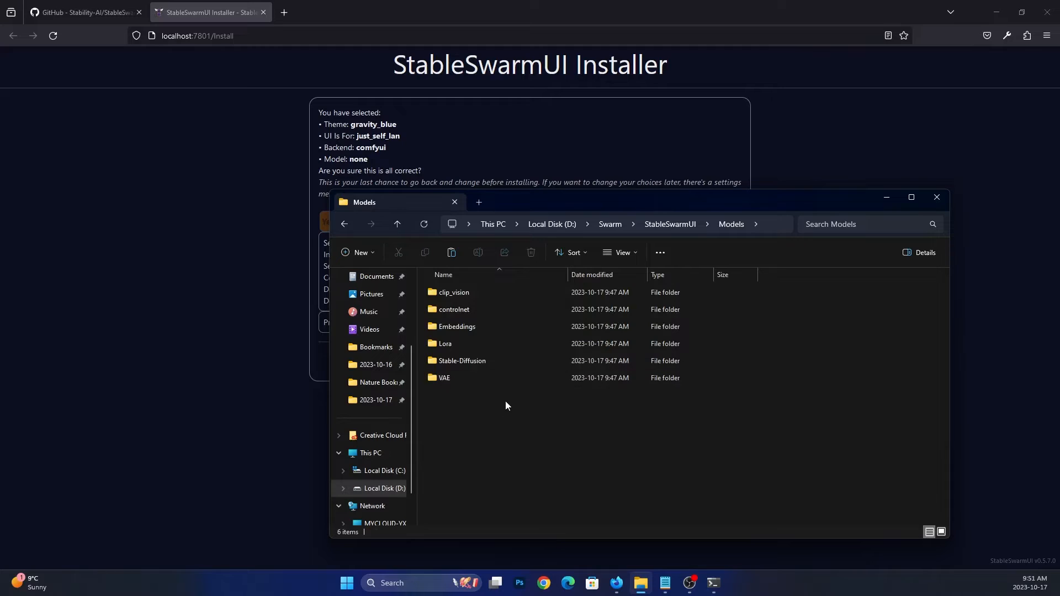
double_click(511, 361)
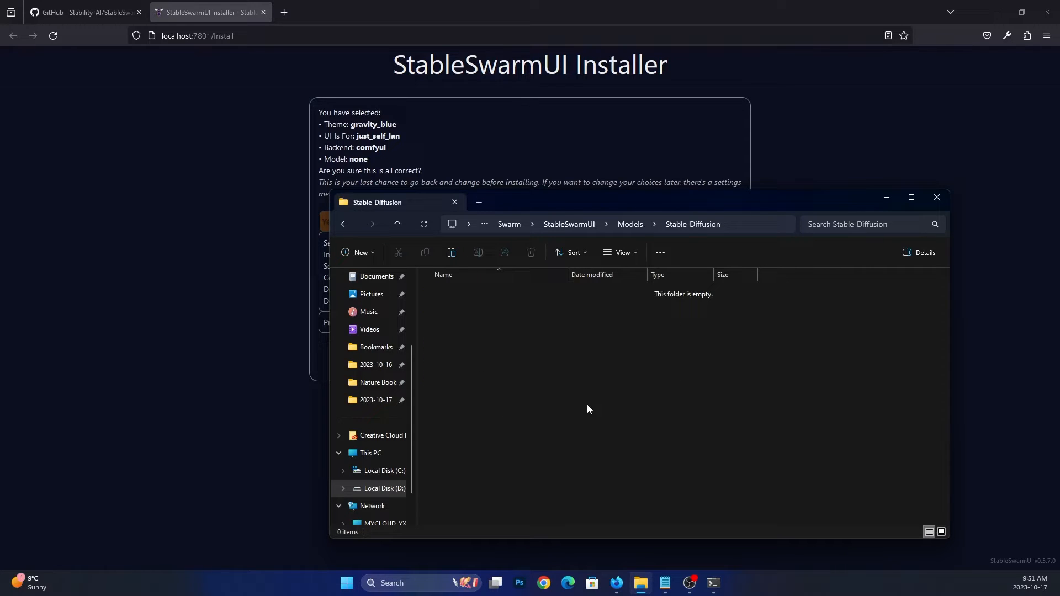
key("ctrl+v")
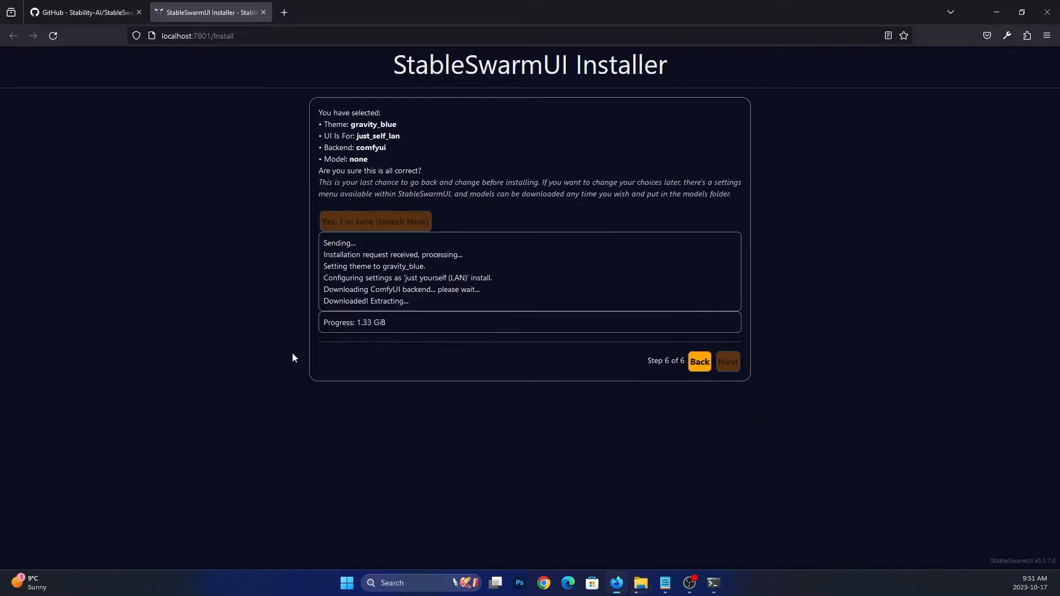
Check the file copy progress and the contents of the Stable-Diffusion folder
left_click(292, 352)
mouse_move(640, 583)
left_click(659, 496)
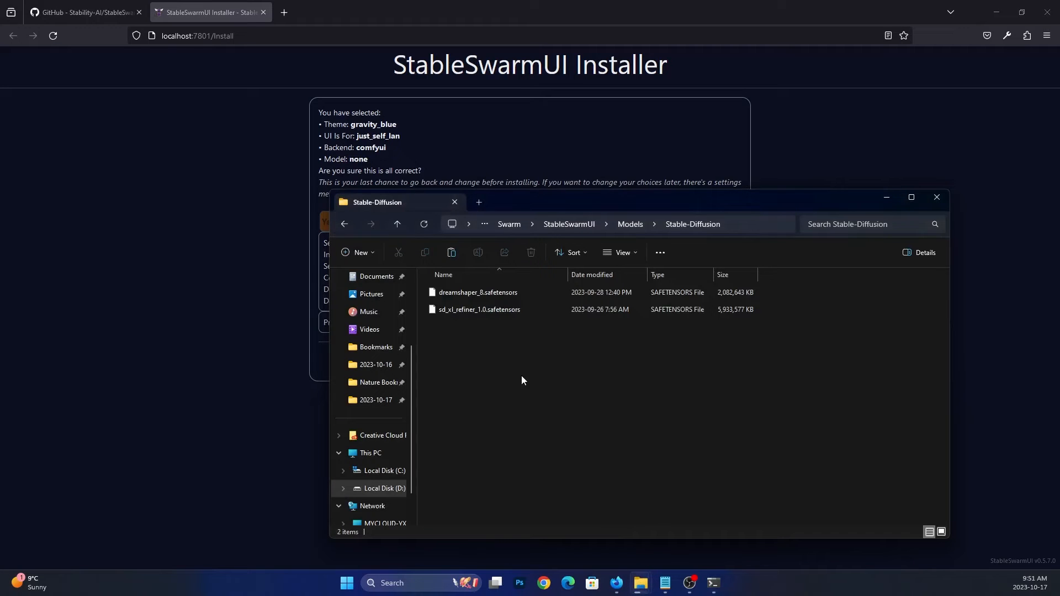
mouse_move(641, 583)
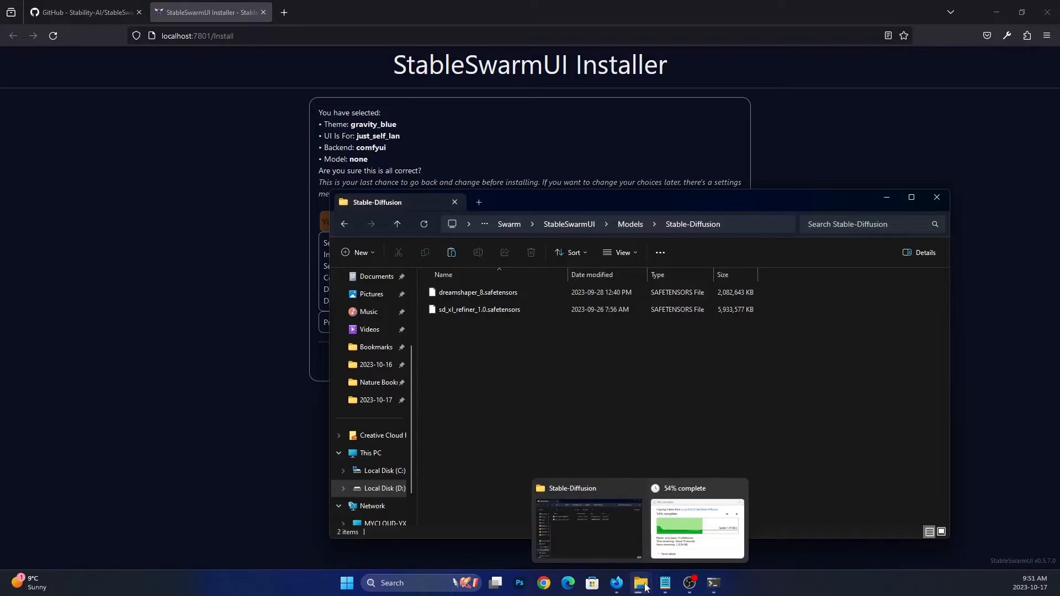
left_click(682, 548)
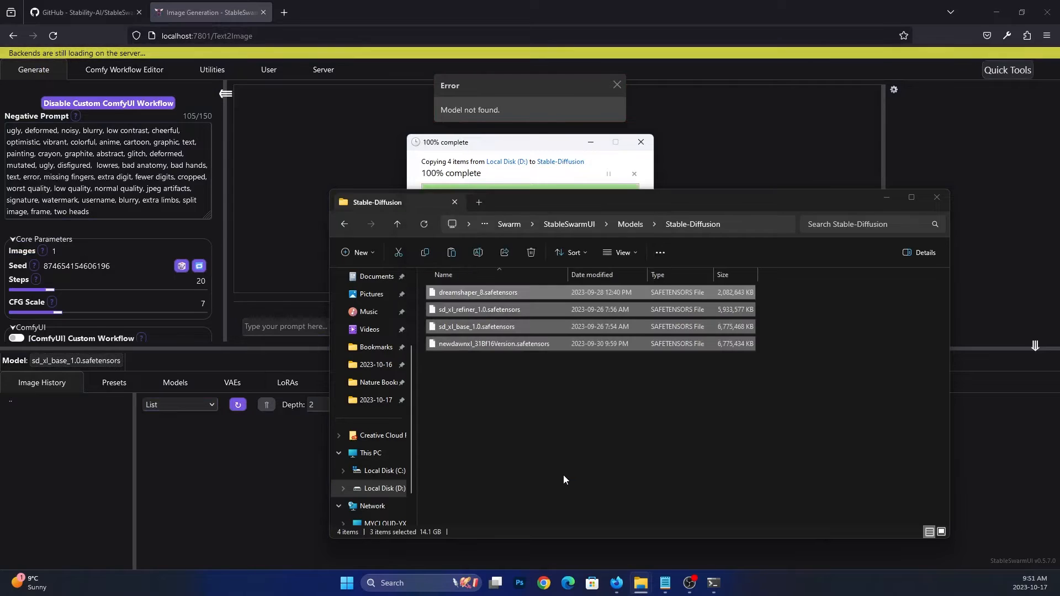
left_click(564, 475)
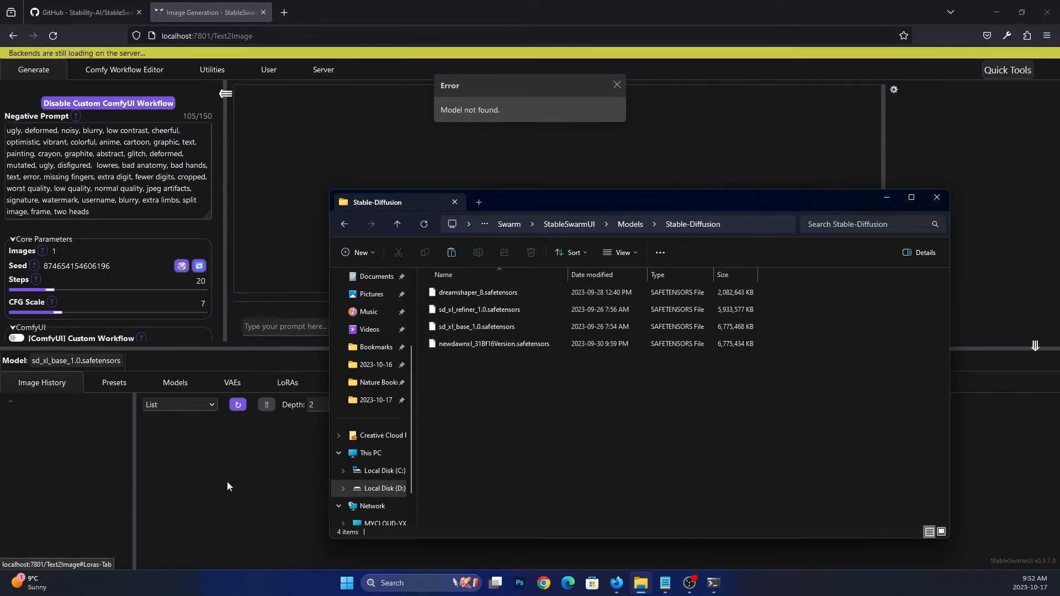
Refresh the model list in StableSwarmUI and select newdawnxl_31Bf16Version as the active model
left_click(412, 164)
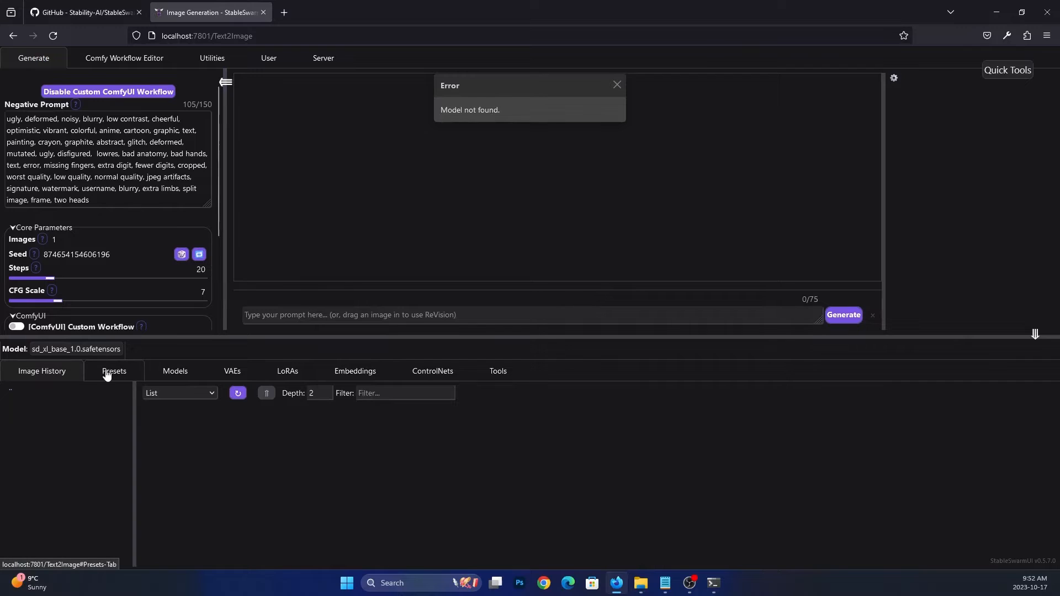
left_click(162, 373)
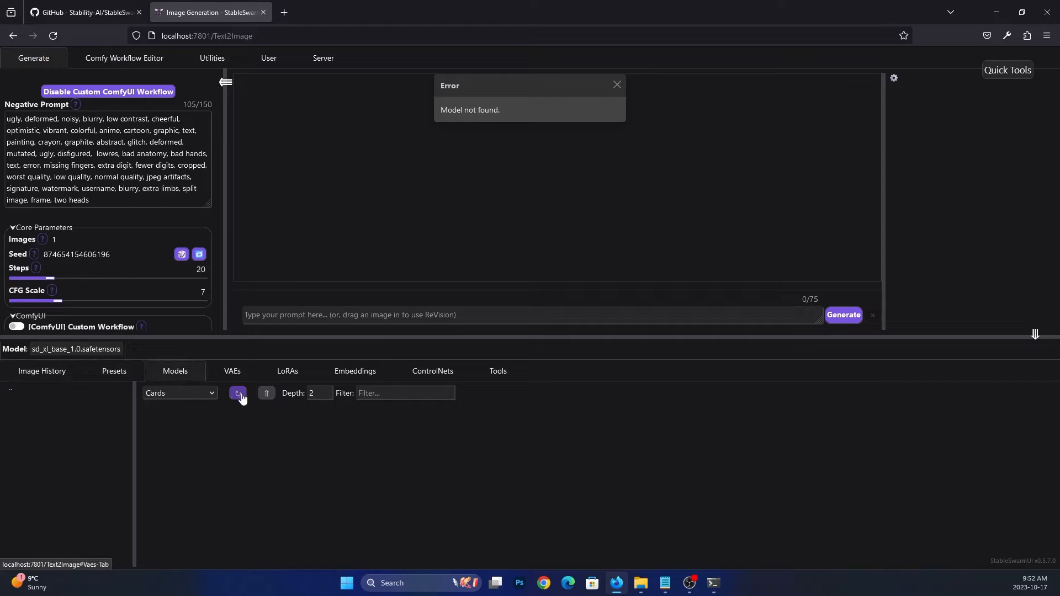
left_click(447, 444)
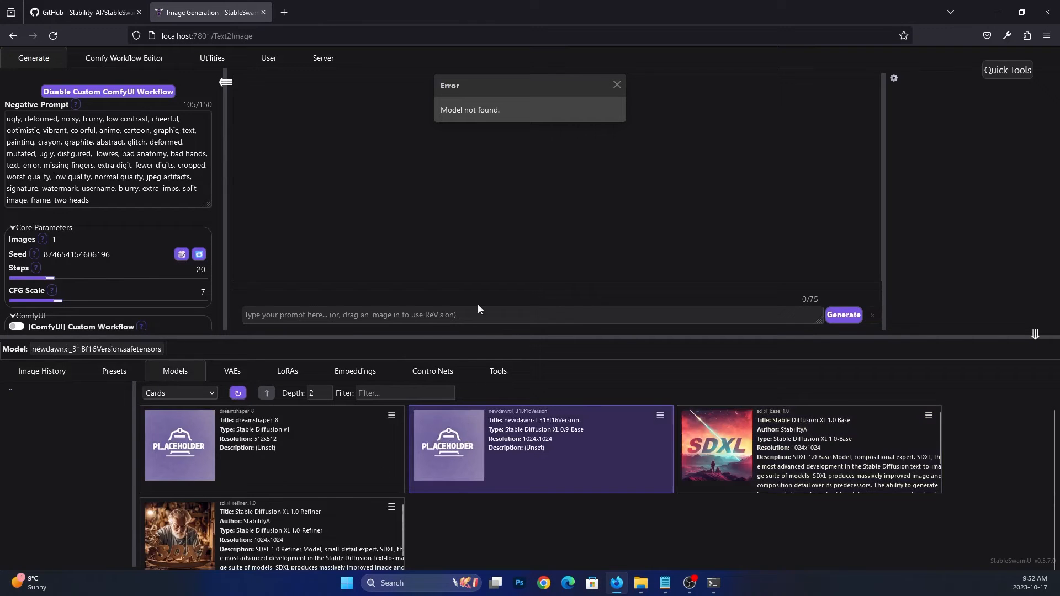
Dismiss the error notice and disable the custom ComfyUI workflow for image generation
left_click(617, 86)
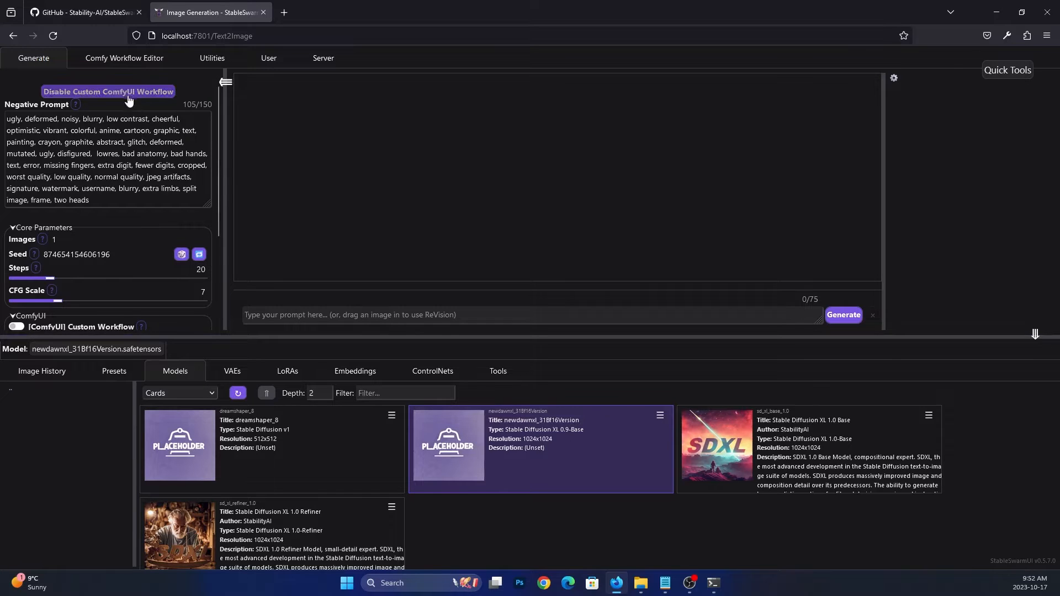
left_click(108, 92)
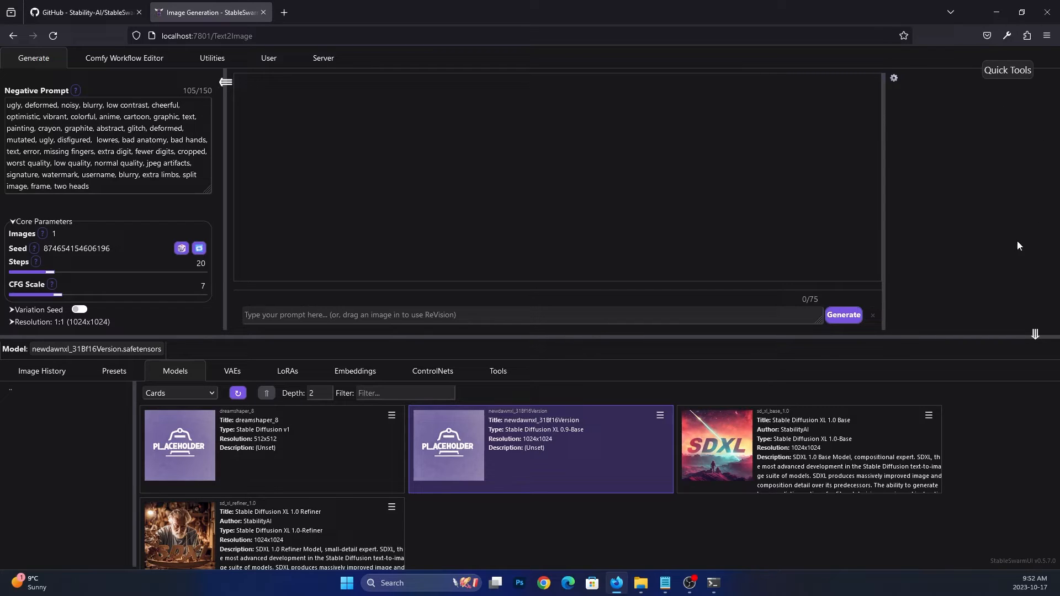
Look through the image history, VAEs, LoRAs, embeddings, ControlNets, tools and presets sections
left_click(49, 377)
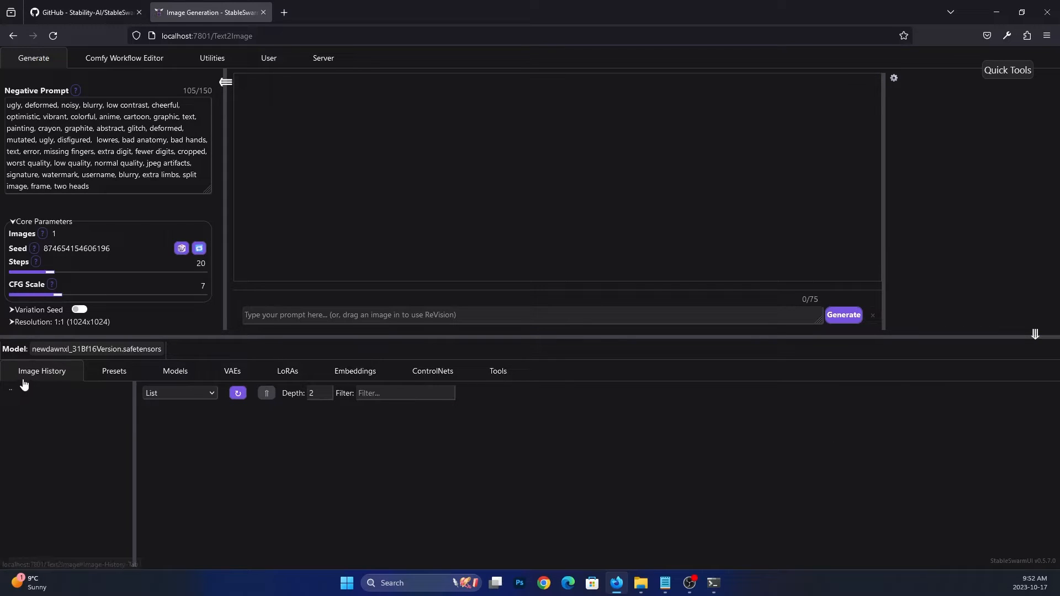
left_click(234, 375)
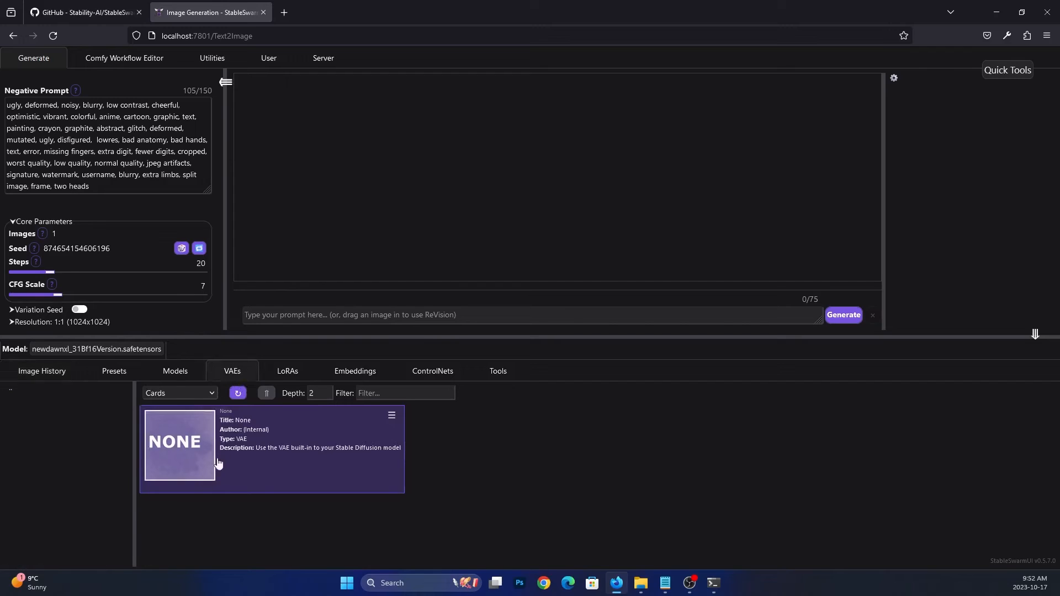
left_click(298, 373)
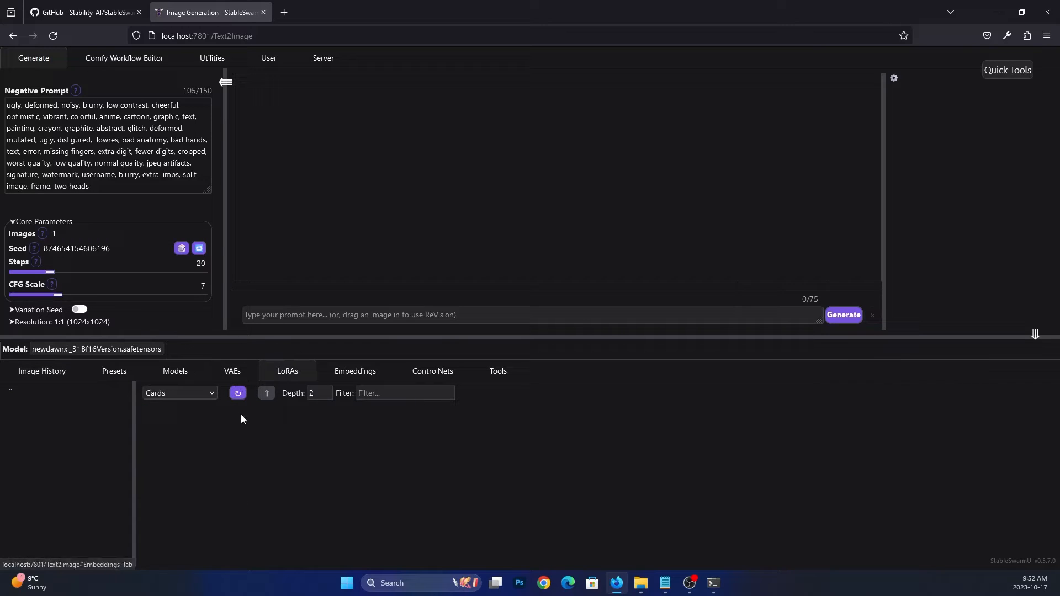
left_click(342, 379)
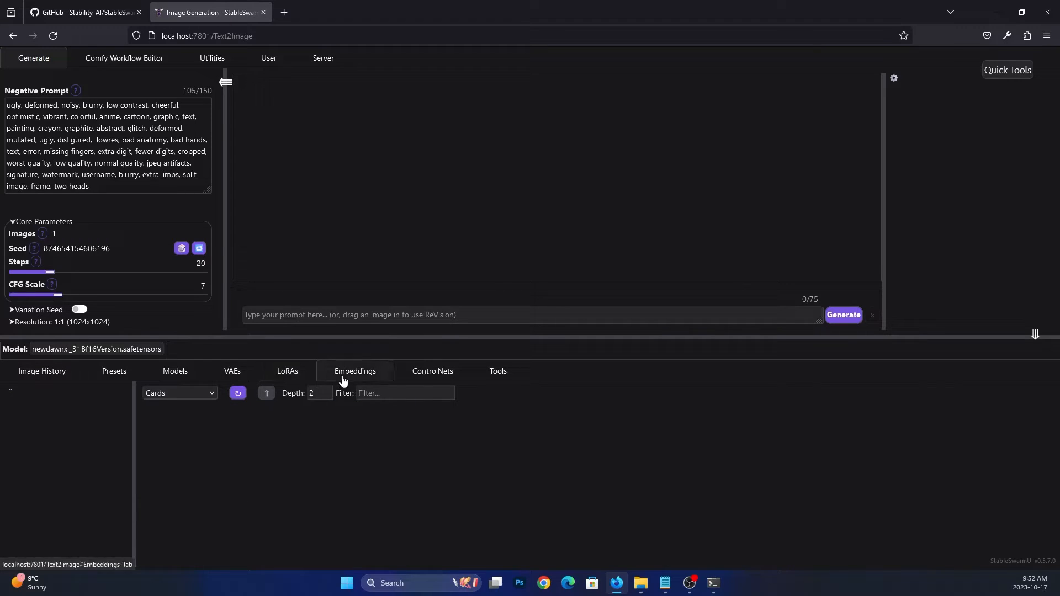
left_click(438, 378)
left_click(500, 376)
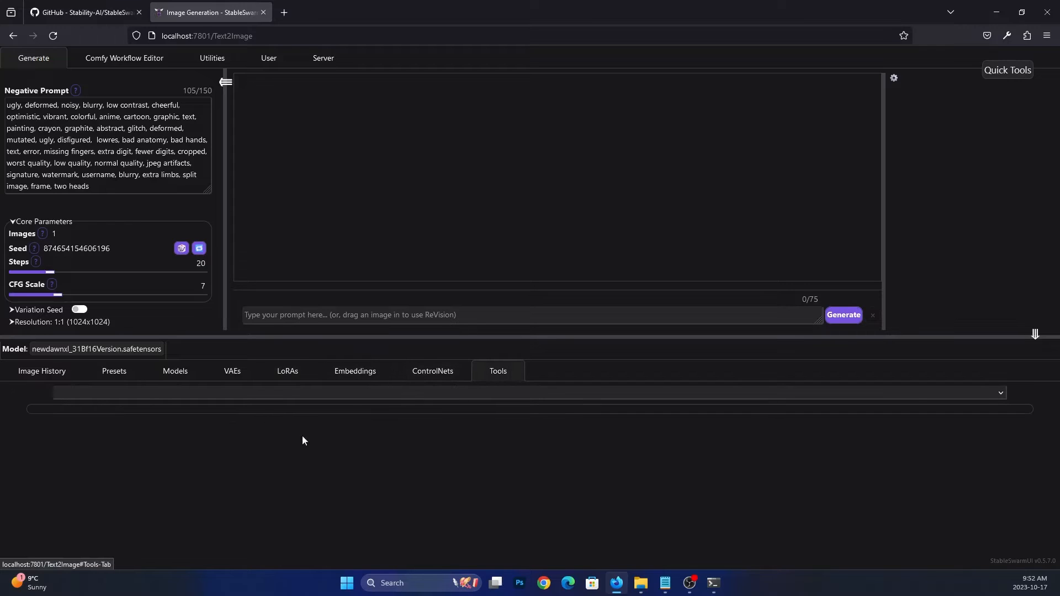
left_click(111, 373)
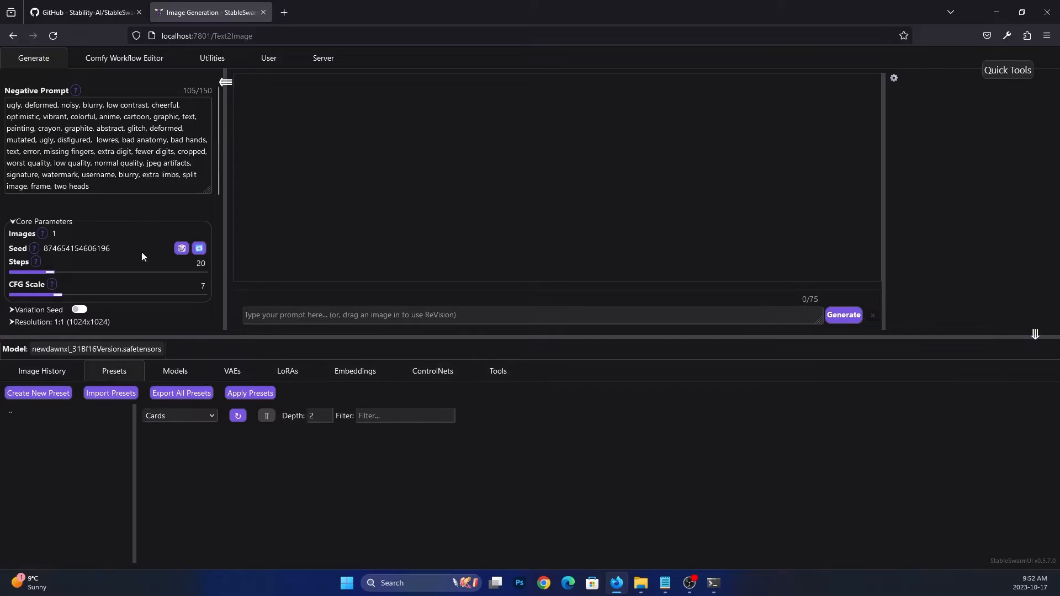
Set the core seed to random (-1) and enable Variation Seed, leaving its settings group collapsed
scroll(148, 209, "down", 1)
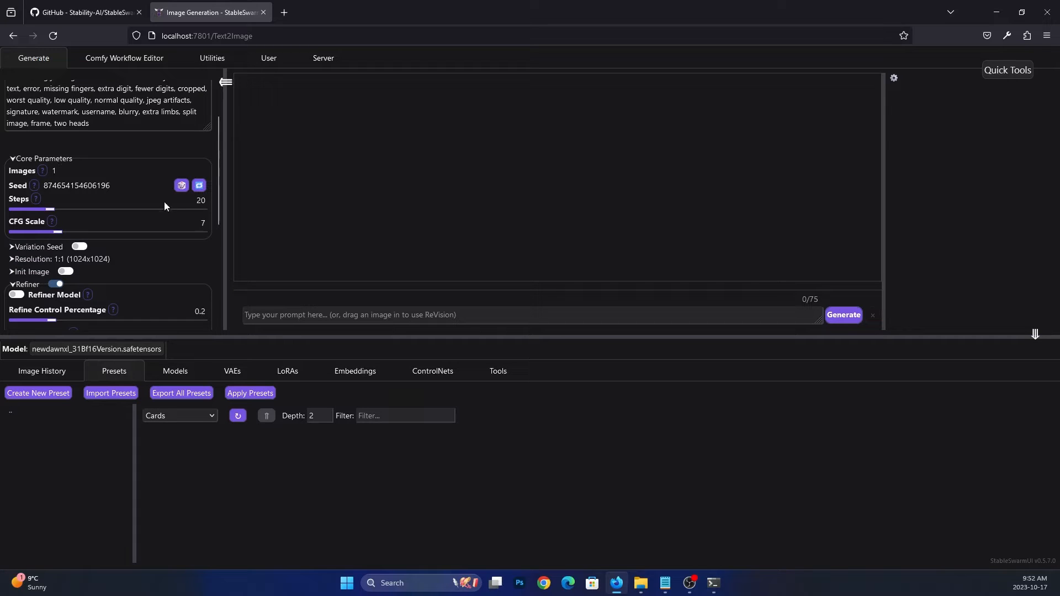
left_click(181, 185)
scroll(172, 270, "down", 1)
left_click(11, 186)
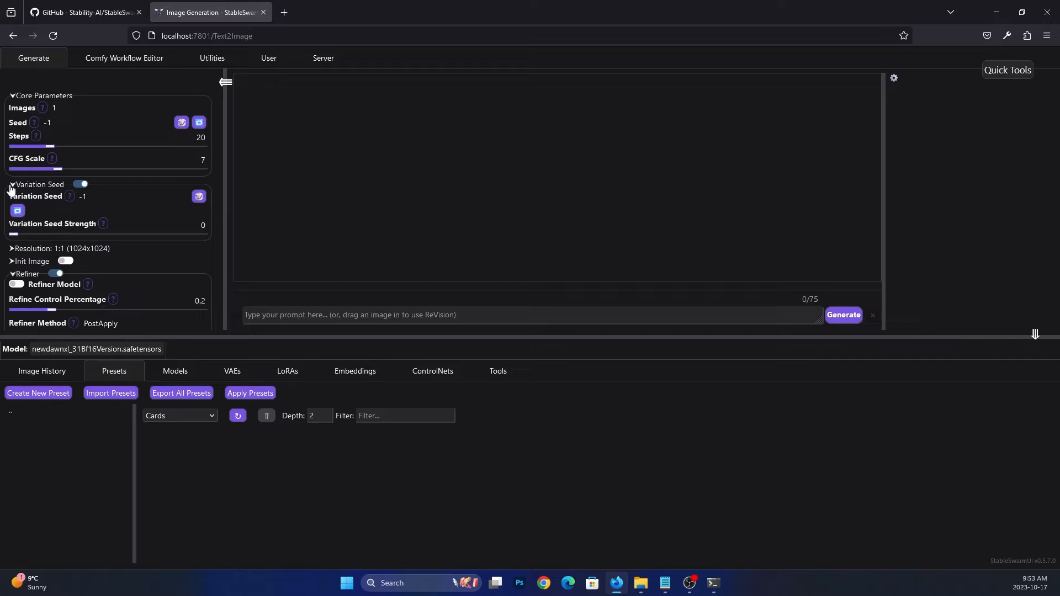
left_click(11, 187)
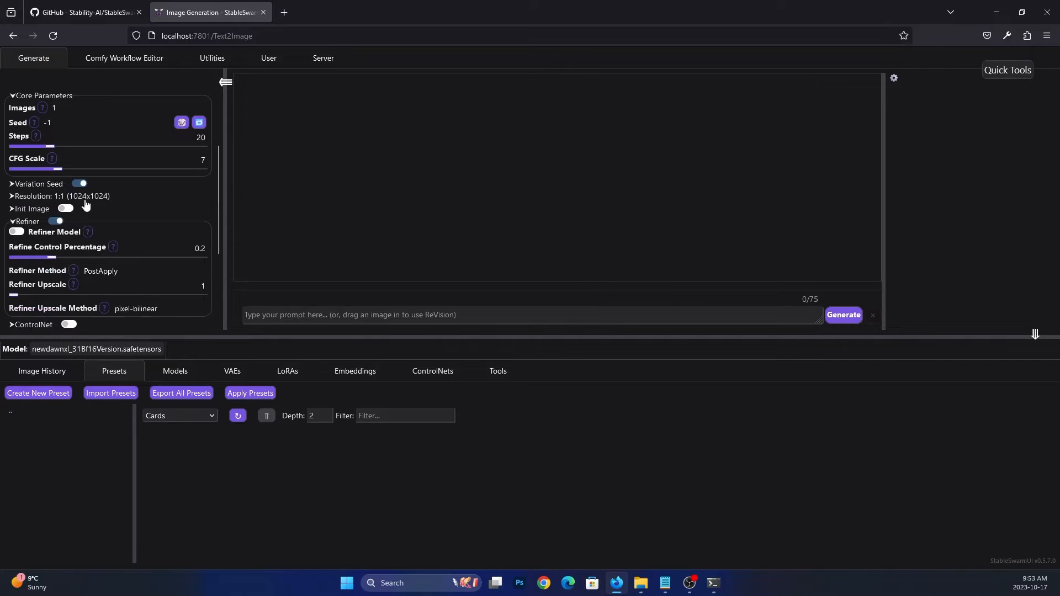
Expand the Resolution group and review the available aspect ratios
left_click(13, 197)
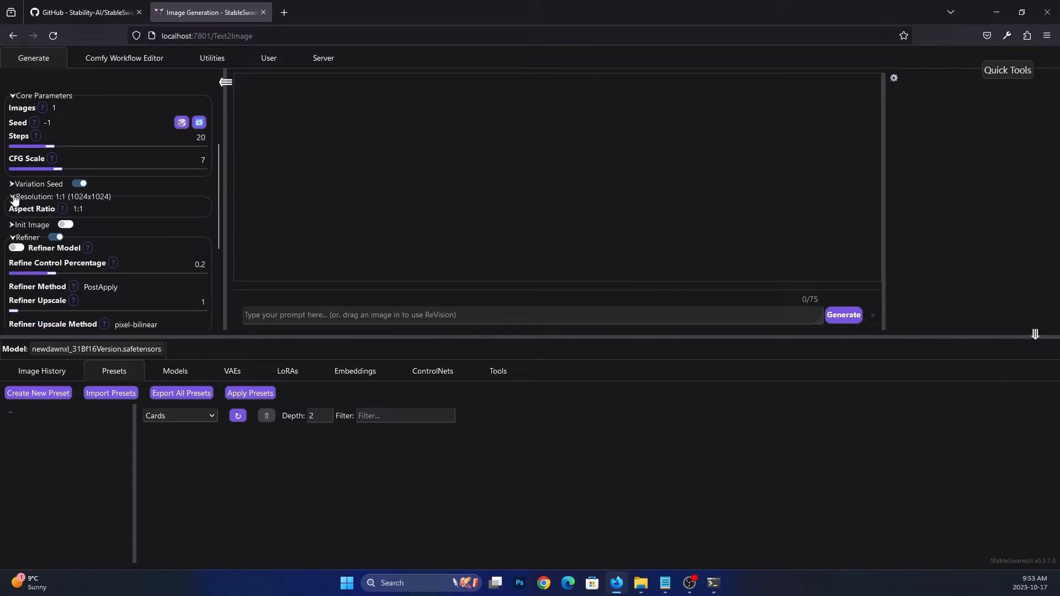
left_click(77, 209)
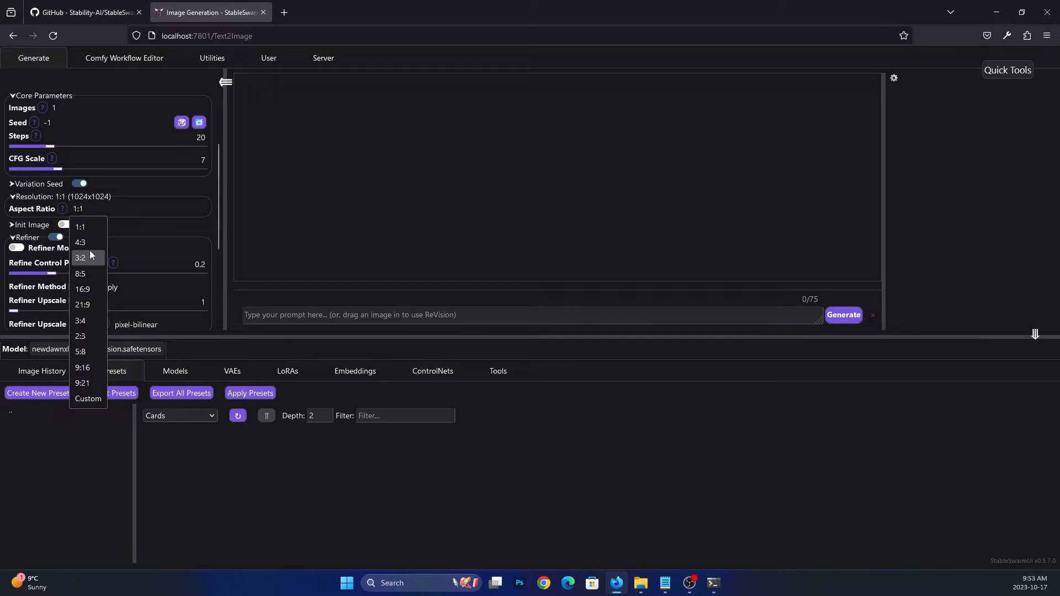
Switch the model to dreamshaper_8 and back to newdawnxl_31Bf16Version to compare their default resolutions
left_click(174, 369)
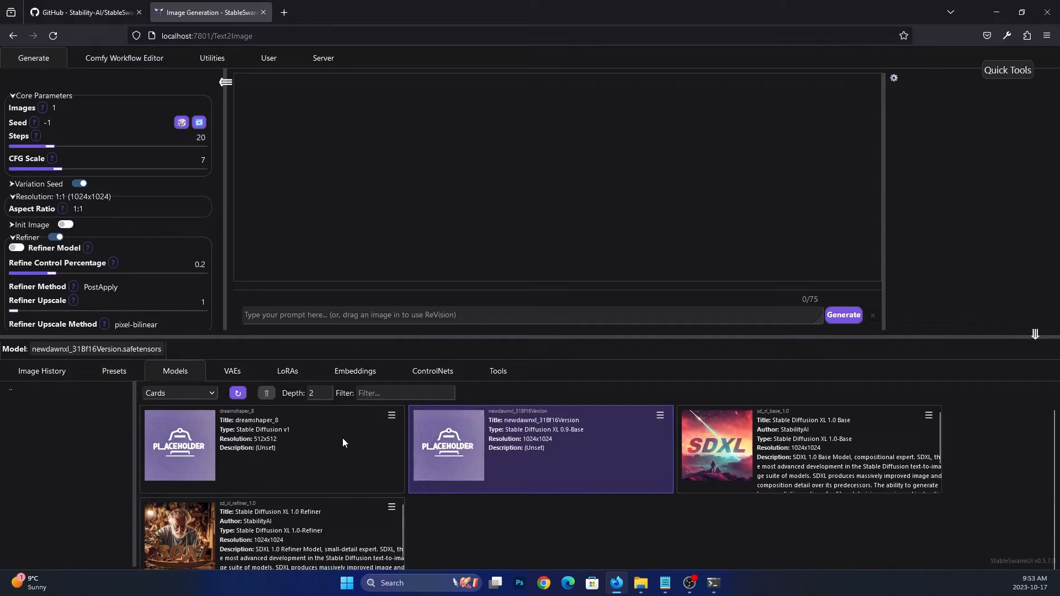
left_click(181, 444)
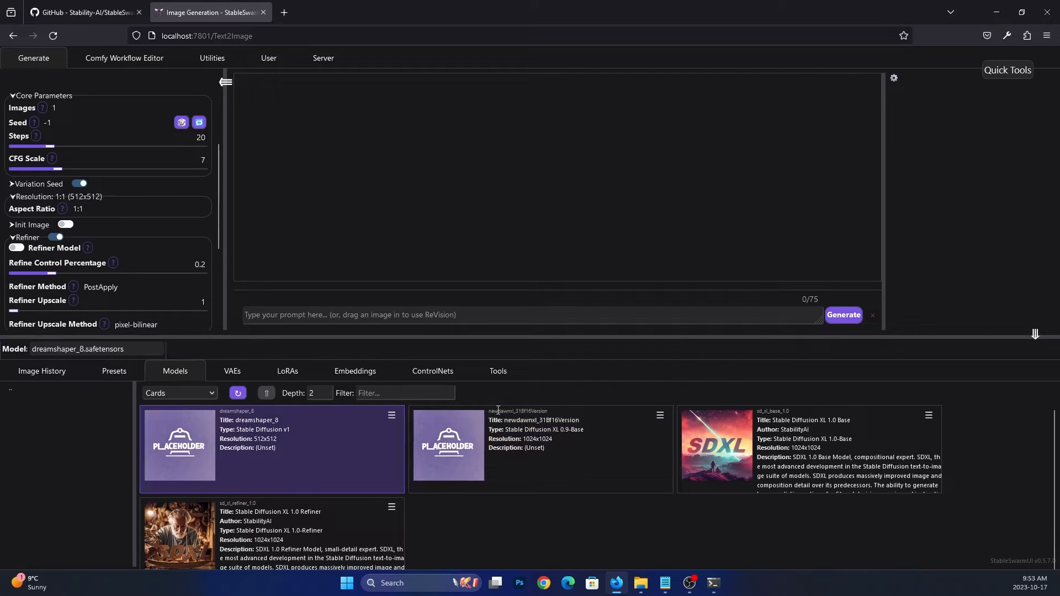
left_click(470, 440)
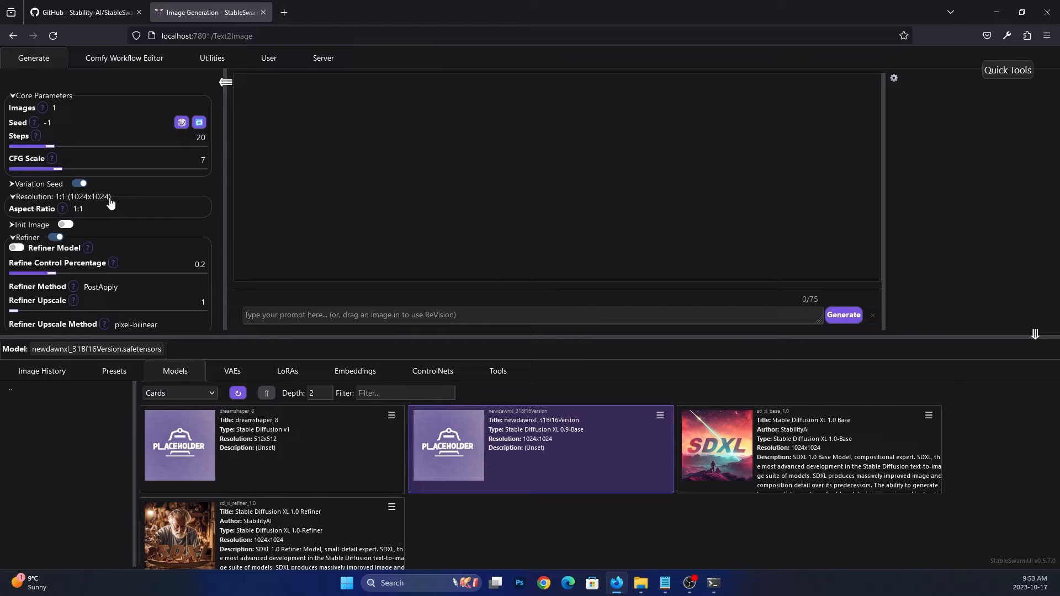
Enable Init Image with its group collapsed, and turn off the Refiner group
left_click(12, 225)
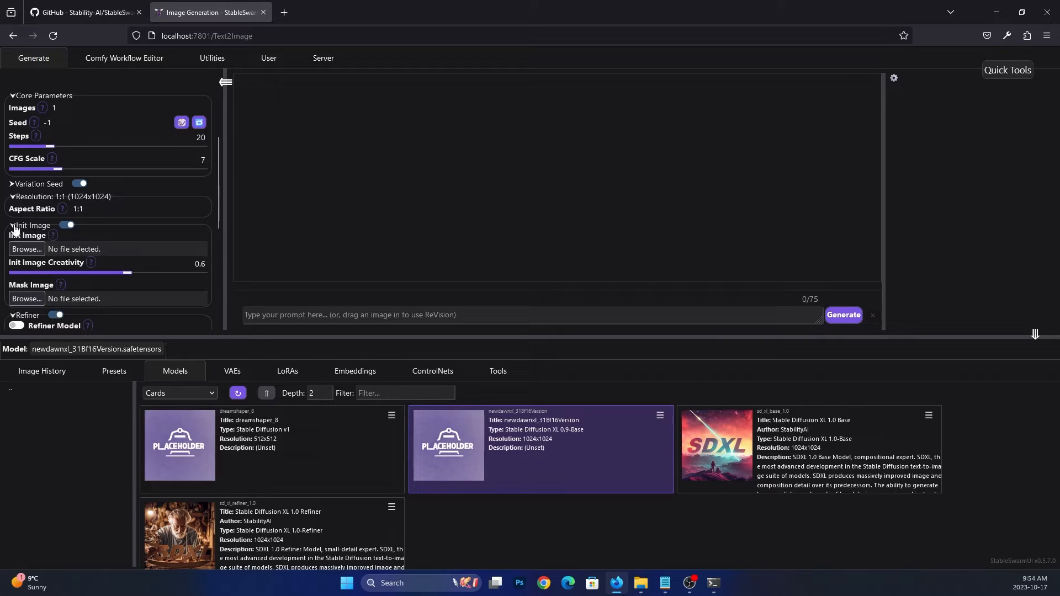
left_click(16, 226)
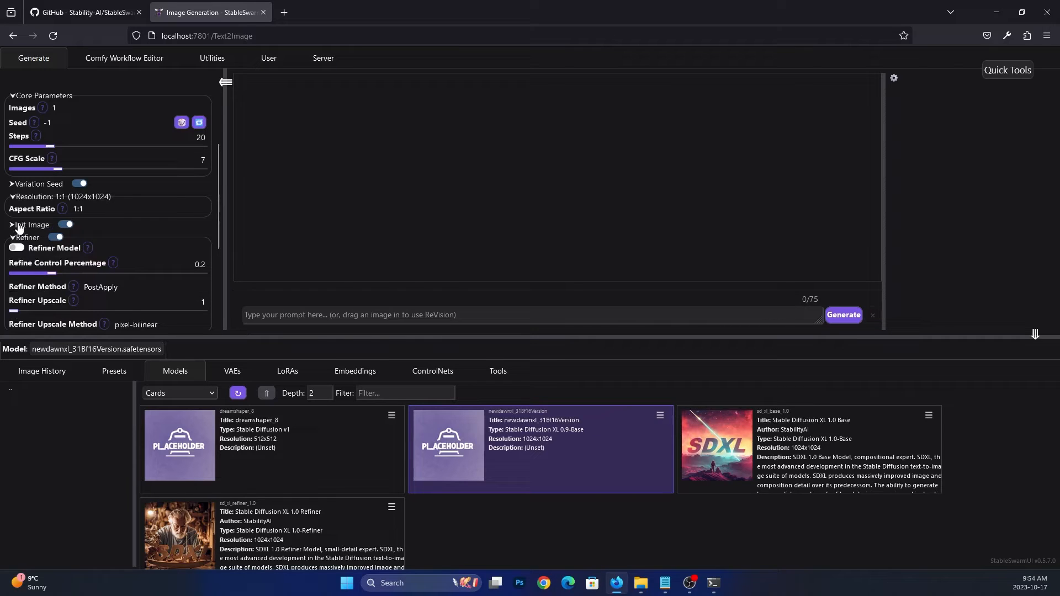
scroll(19, 226, "down", 2)
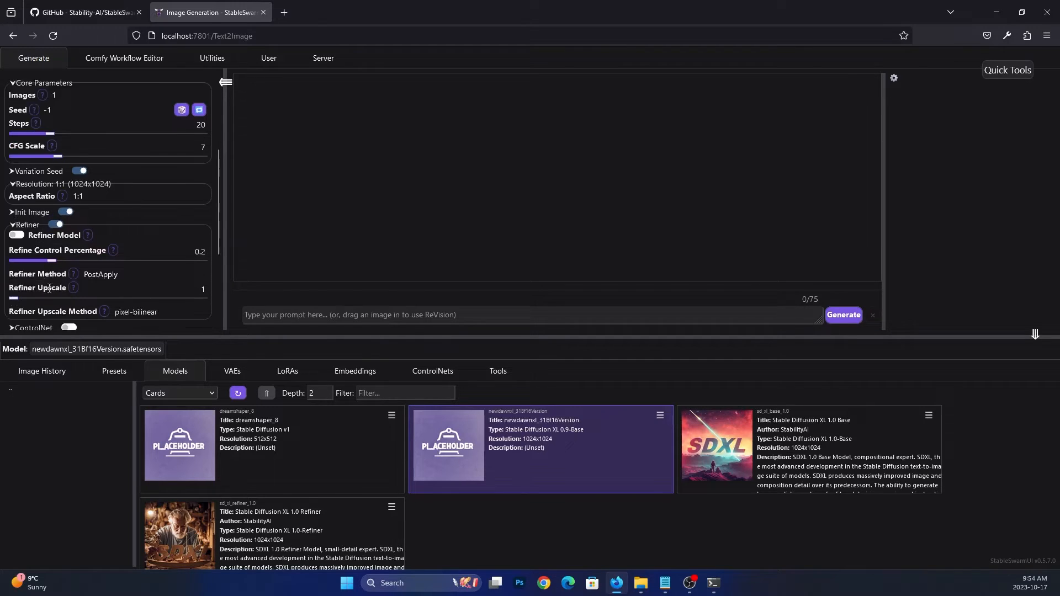
left_click(17, 185)
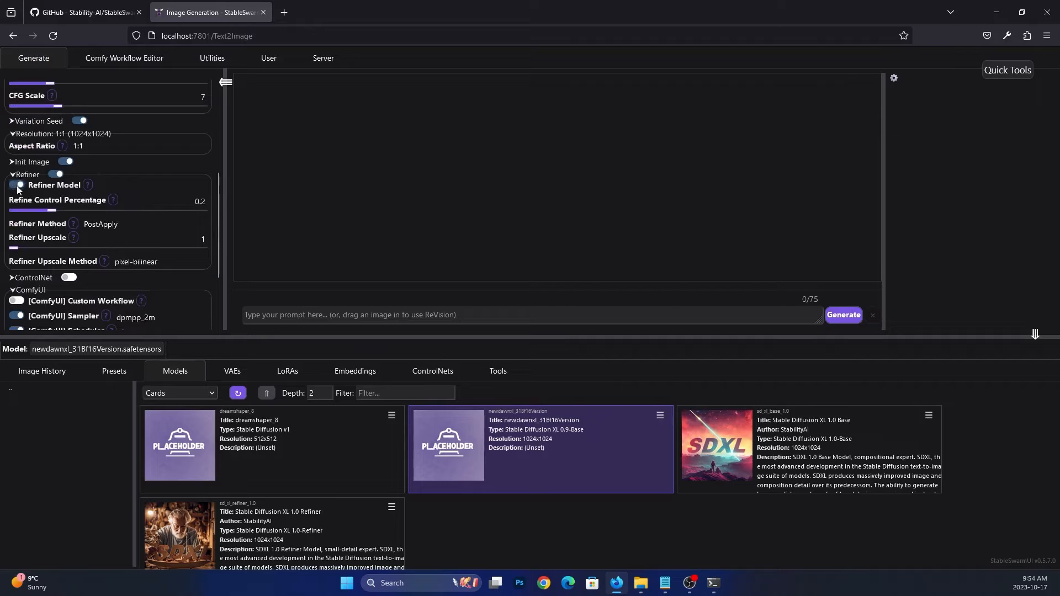
left_click(18, 185)
left_click(18, 175)
left_click(53, 174)
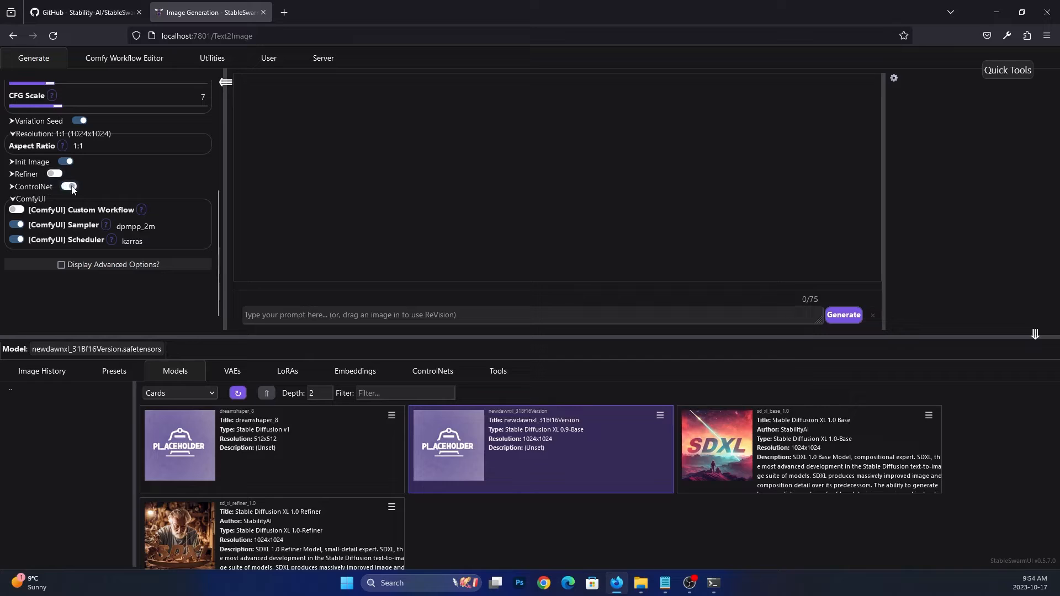
Review the available ComfyUI sampler and scheduler options without changing the selections
left_click(16, 209)
left_click(153, 229)
left_click(184, 212)
left_click(148, 240)
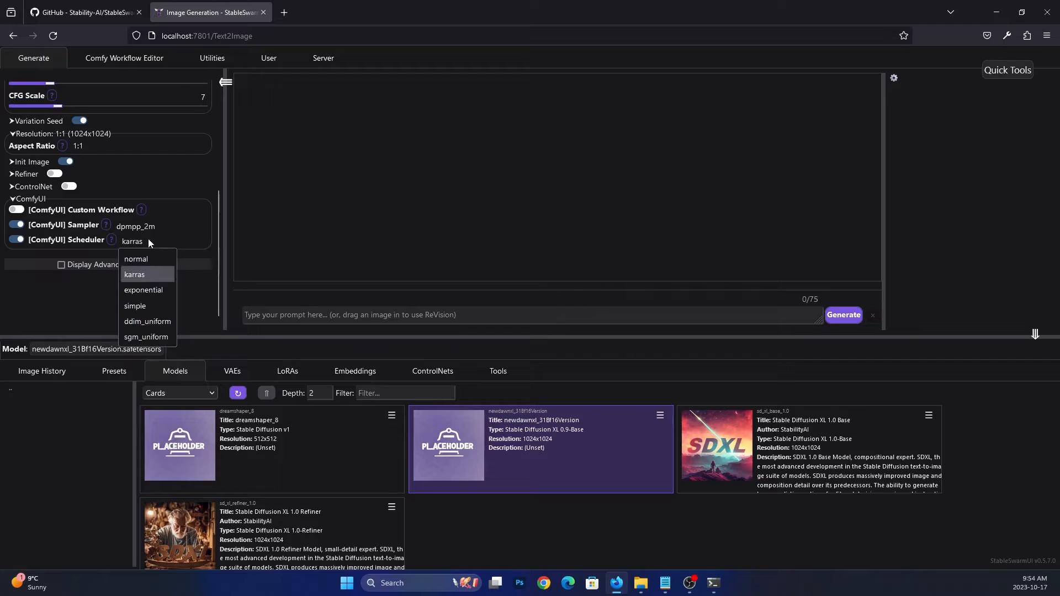
left_click(184, 226)
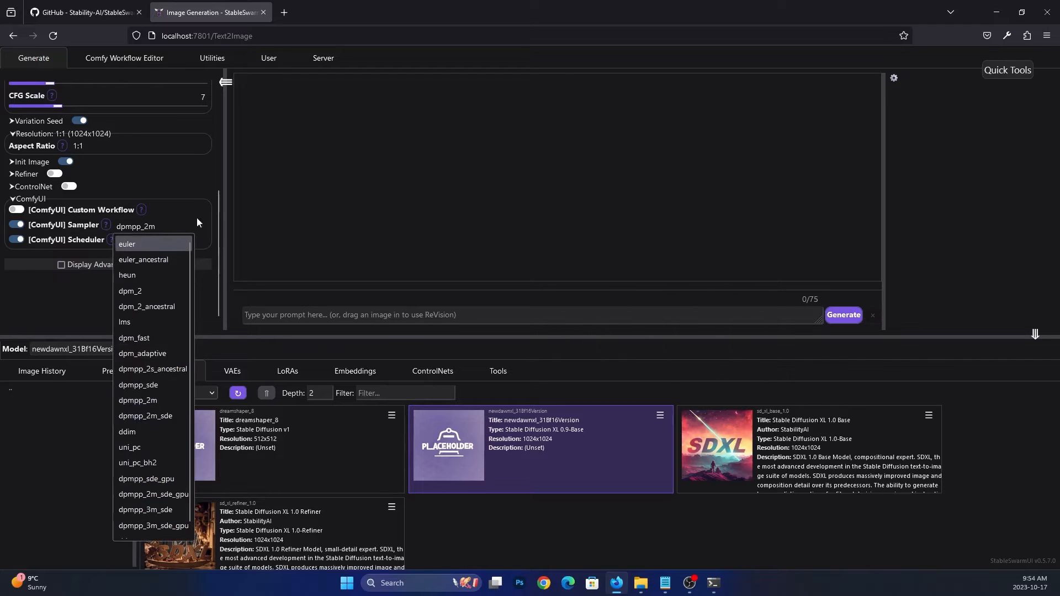
left_click(193, 221)
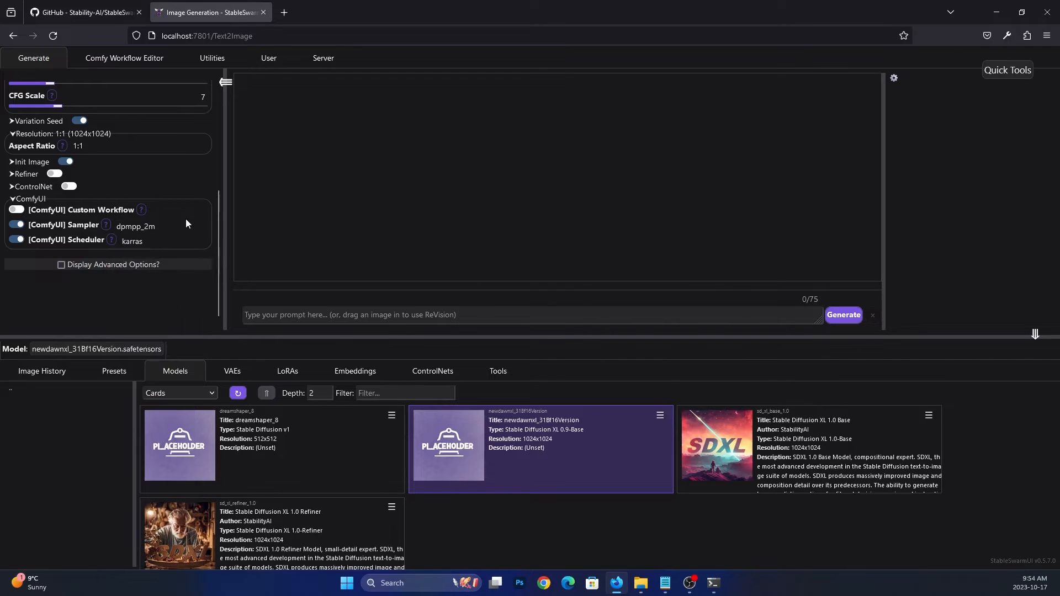
Display the advanced options, turn off Dynamic Thresholding and FreeU, and hide the advanced options again
left_click(62, 266)
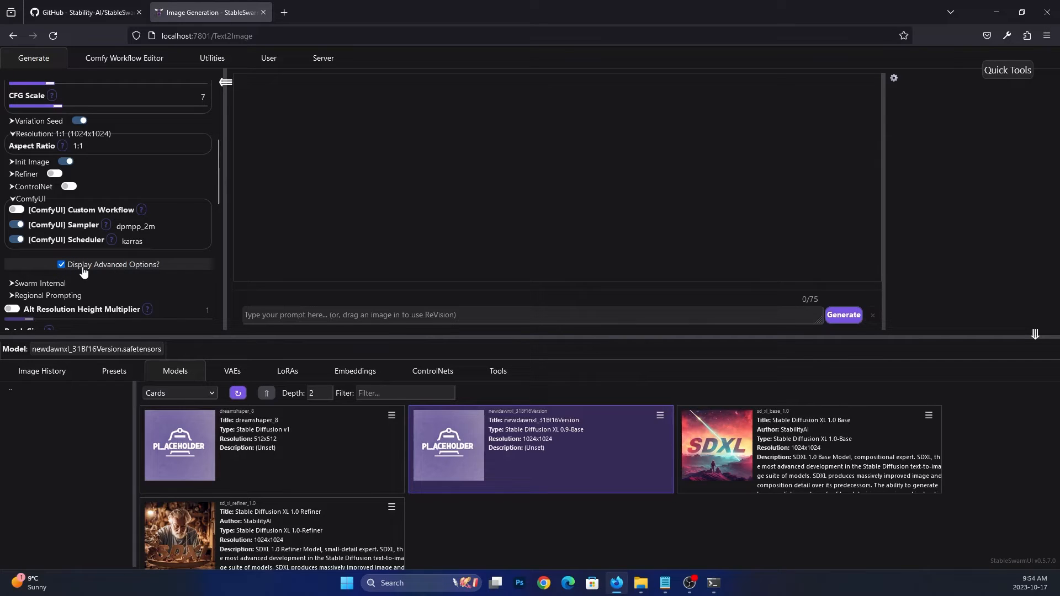
scroll(95, 285, "down", 3)
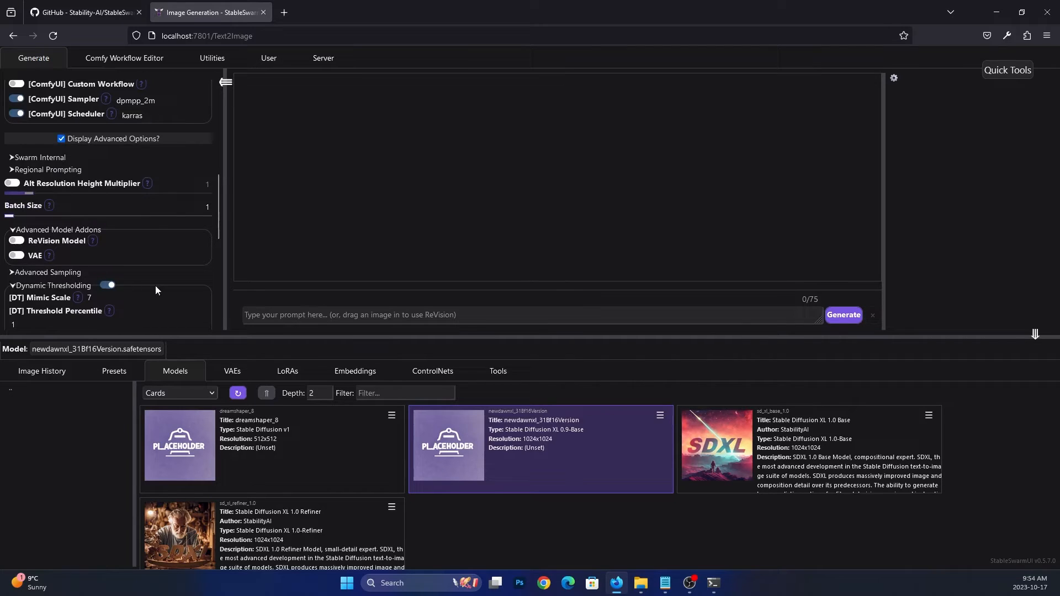
left_click(110, 285)
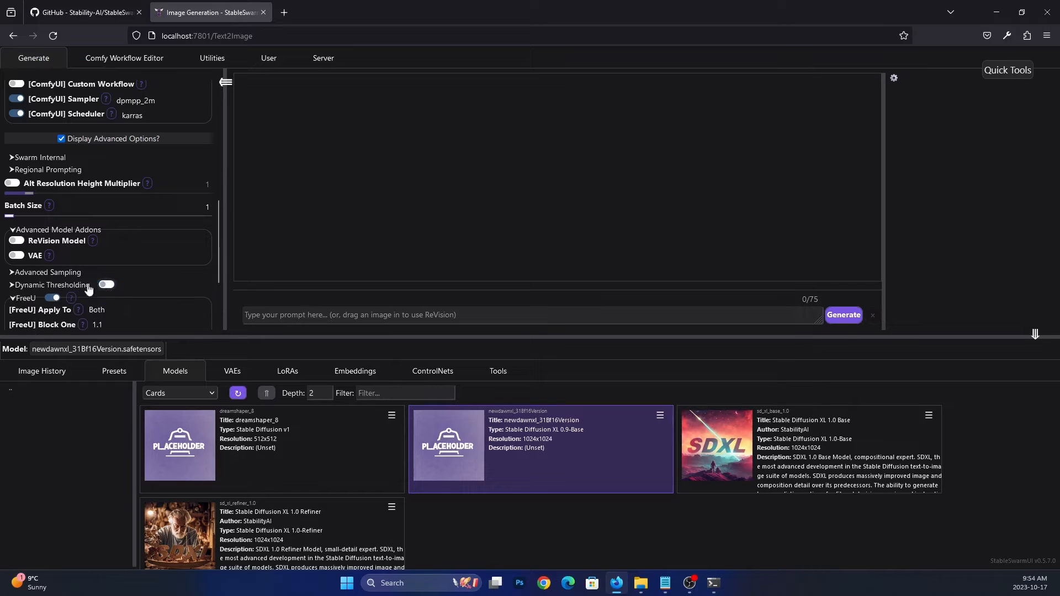
left_click(54, 299)
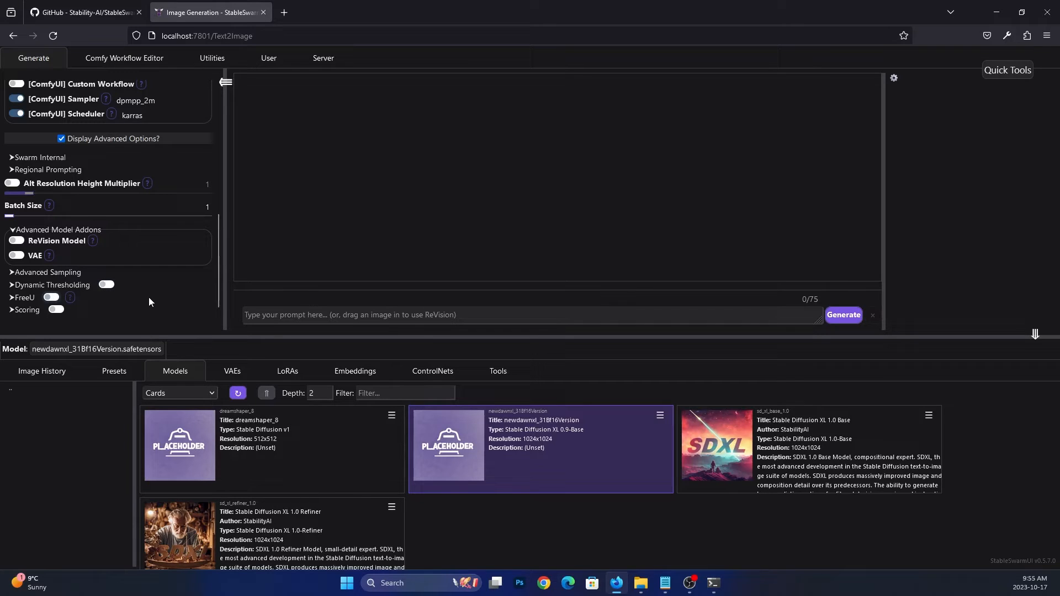
left_click(60, 138)
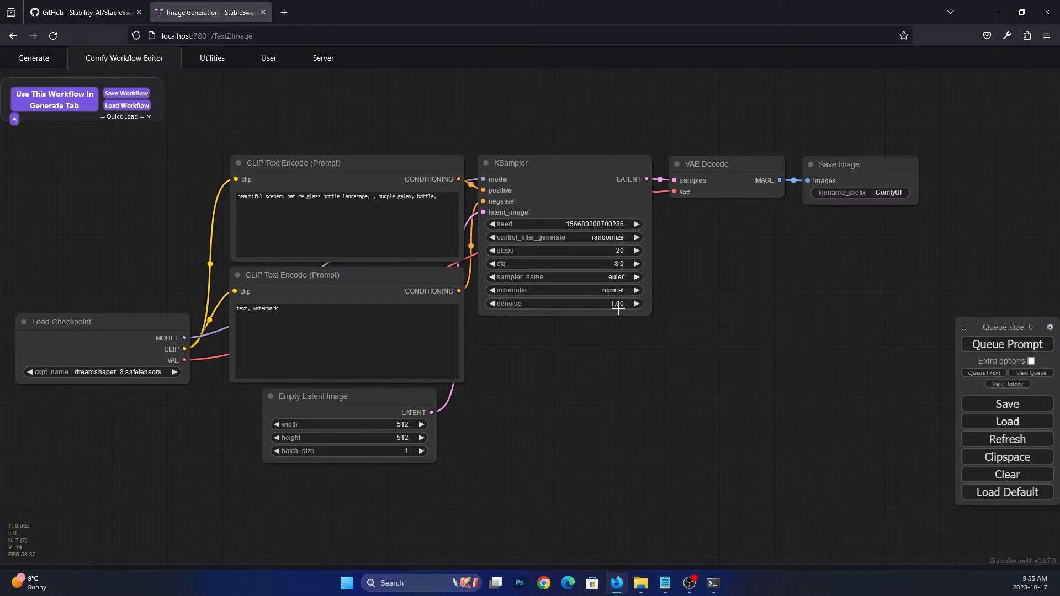
Switch to File Explorer and go from the Stable-Diffusion folder back to StableSwarmUI's Models folder to view its subfolders
mouse_move(641, 583)
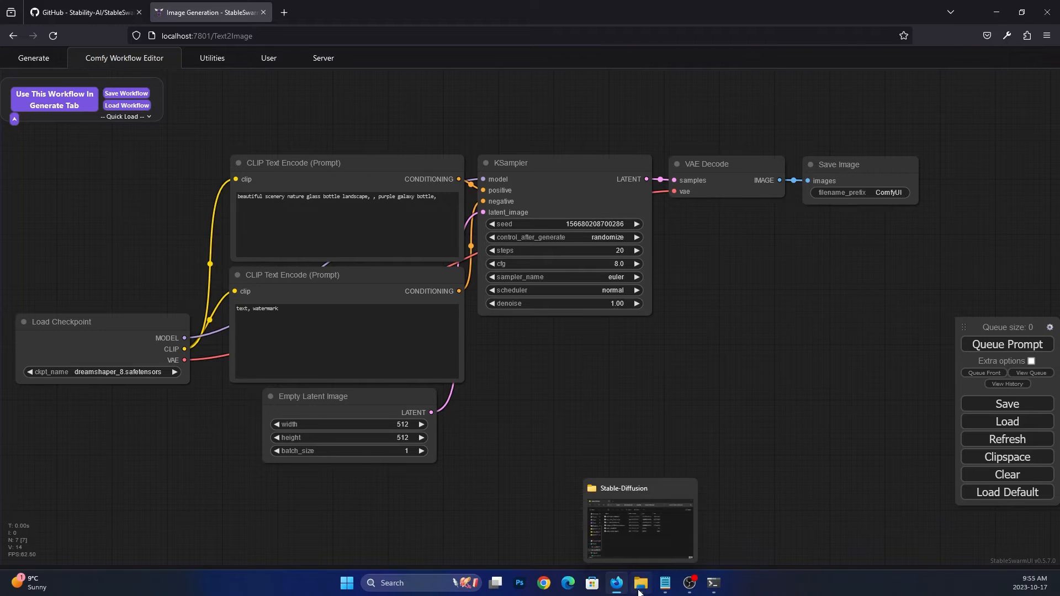
left_click(615, 522)
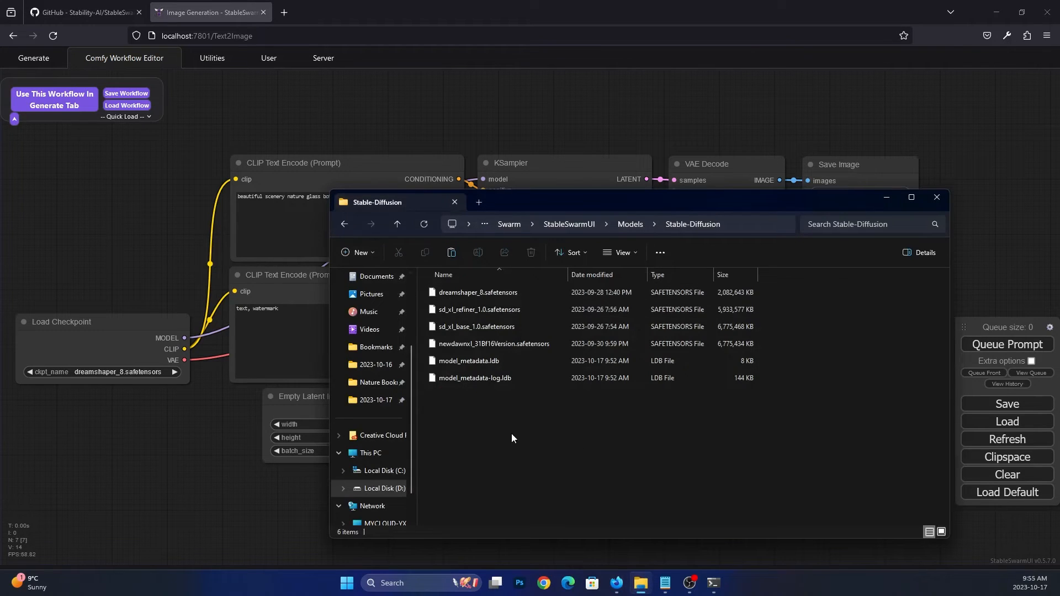
key("alt+Left")
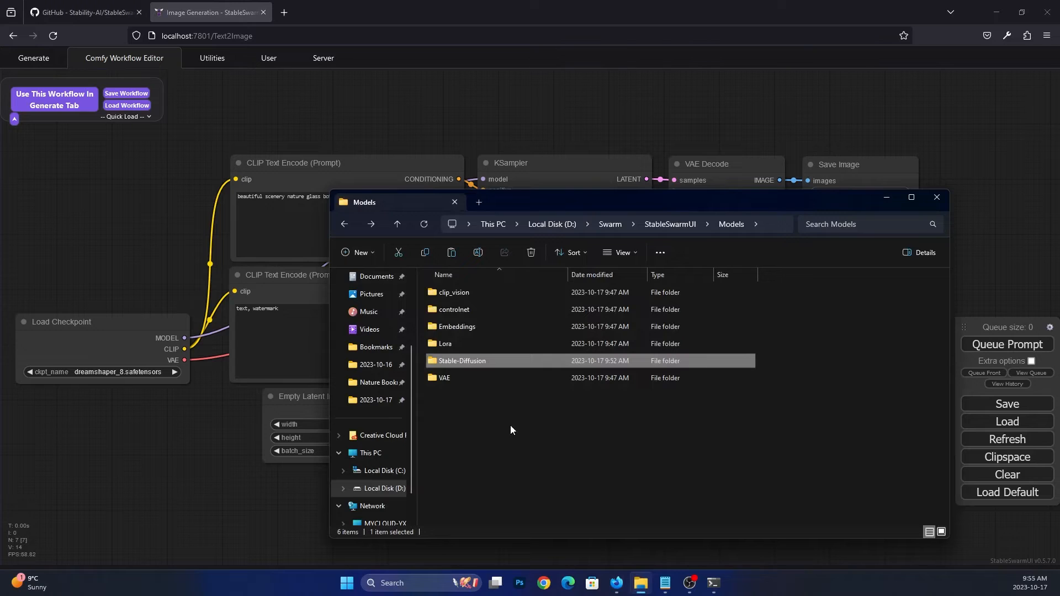
Go back to the root of Local Disk (D:) and copy the 4x-UltraSharp.pth upscaler file
key("alt+Left")
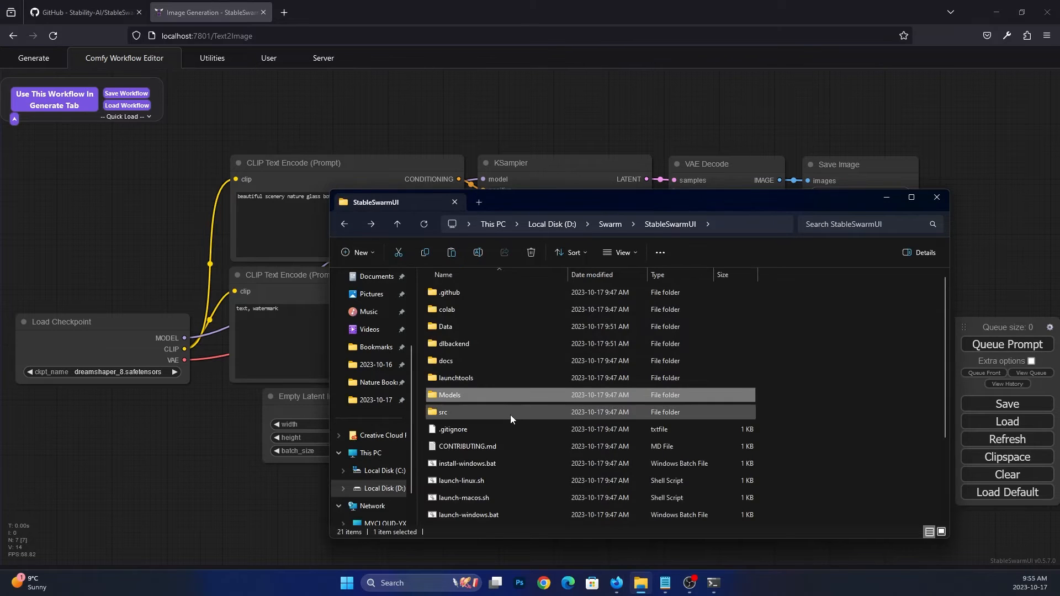
key("alt+Left")
key("alt+Left")
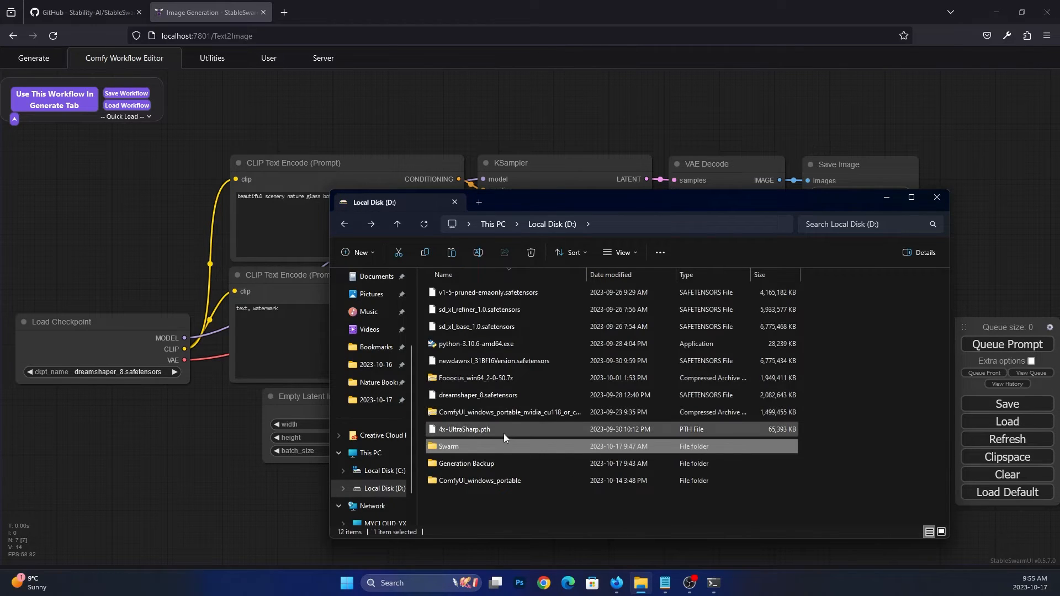
left_click(444, 428)
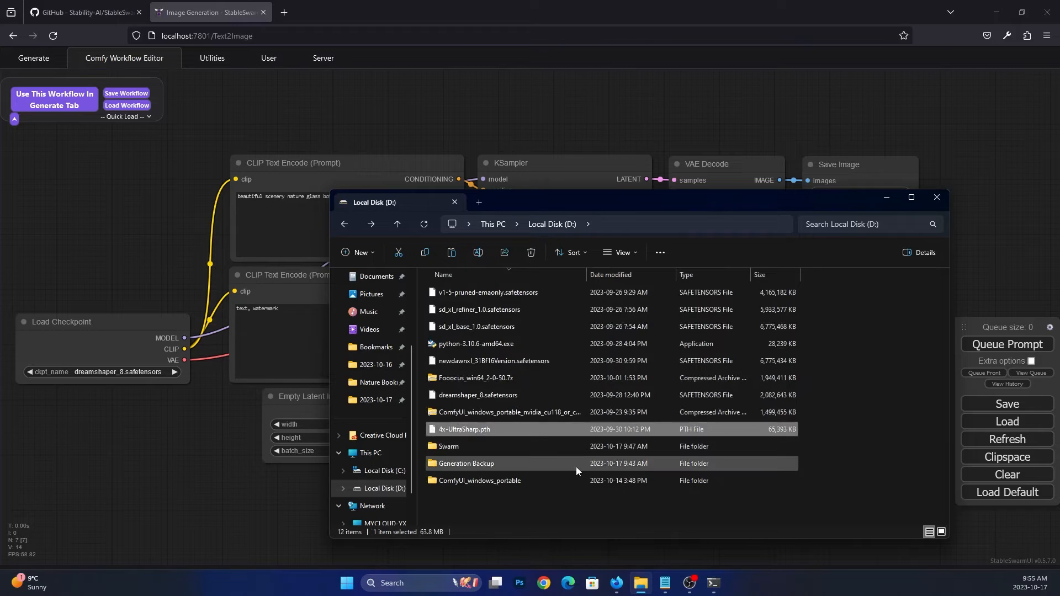
Paste 4x-UltraSharp.pth into Swarm\StableSwarmUI\dlbackend\comfy\ComfyUI\models\upscale_models
double_click(476, 446)
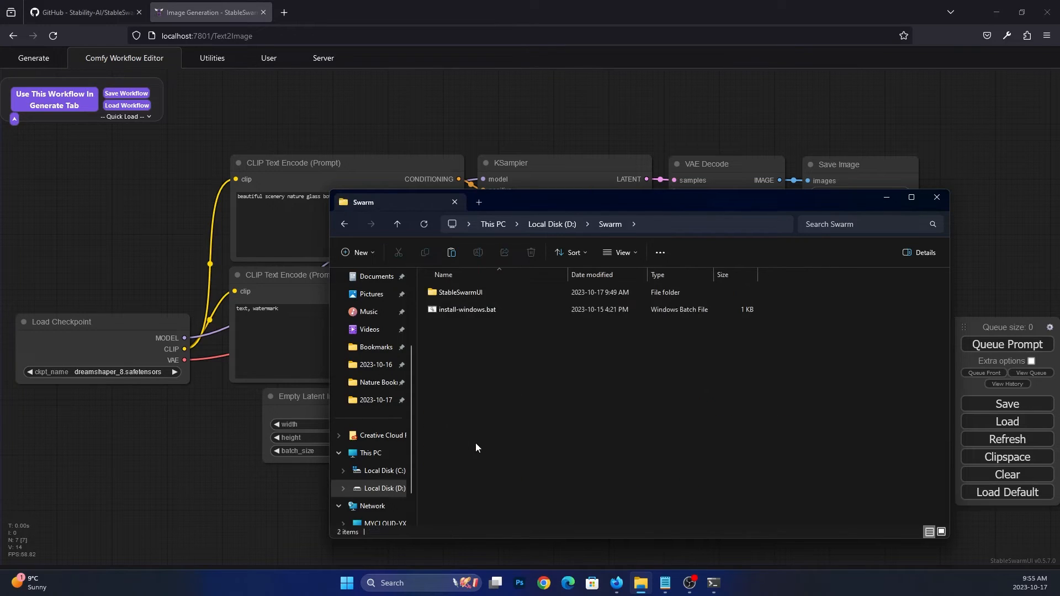
double_click(492, 288)
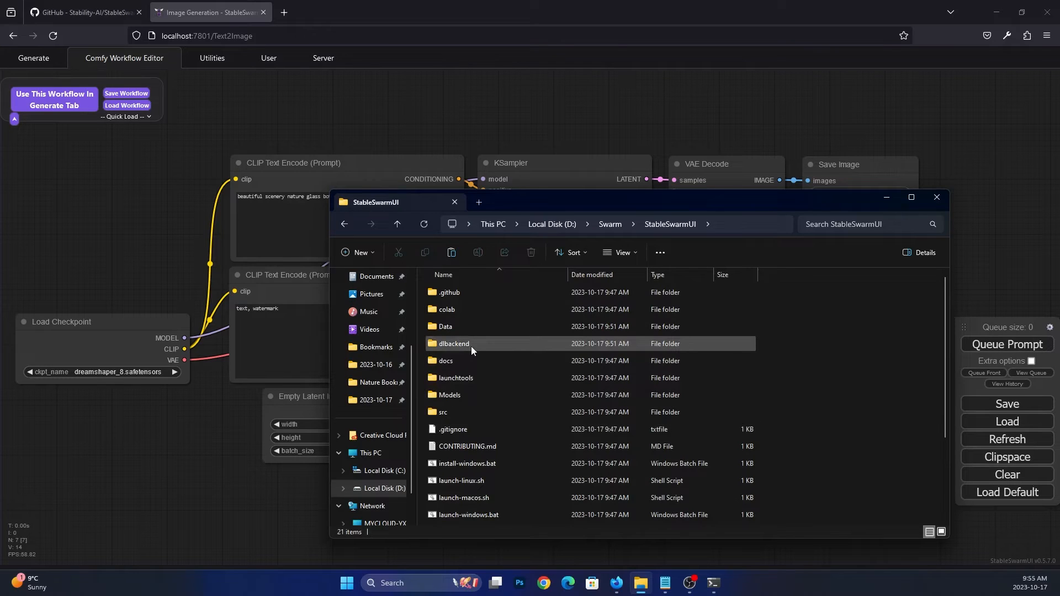
mouse_move(471, 346)
double_click(472, 345)
double_click(472, 292)
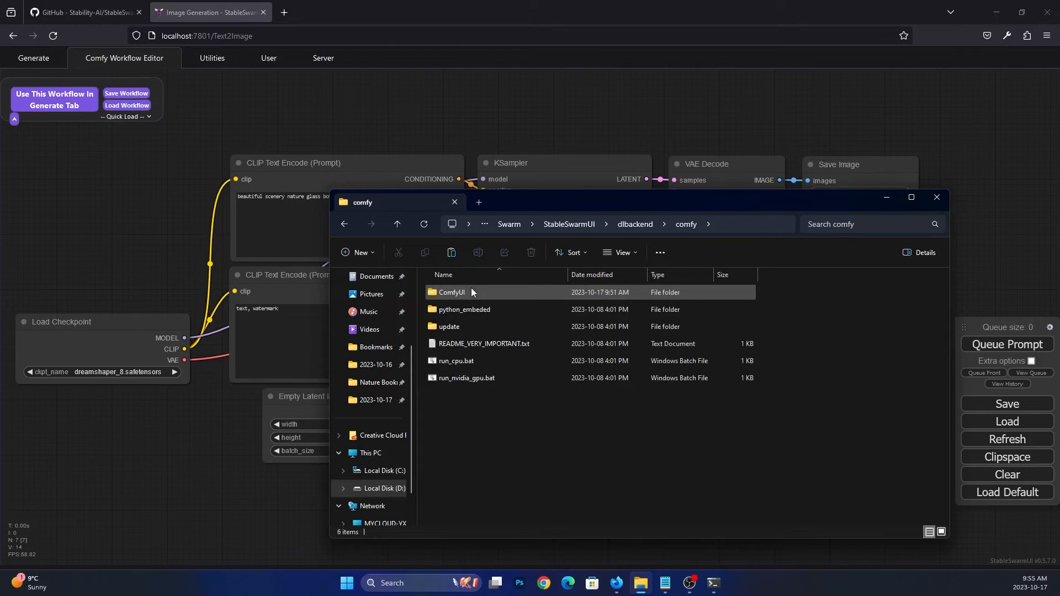
double_click(468, 290)
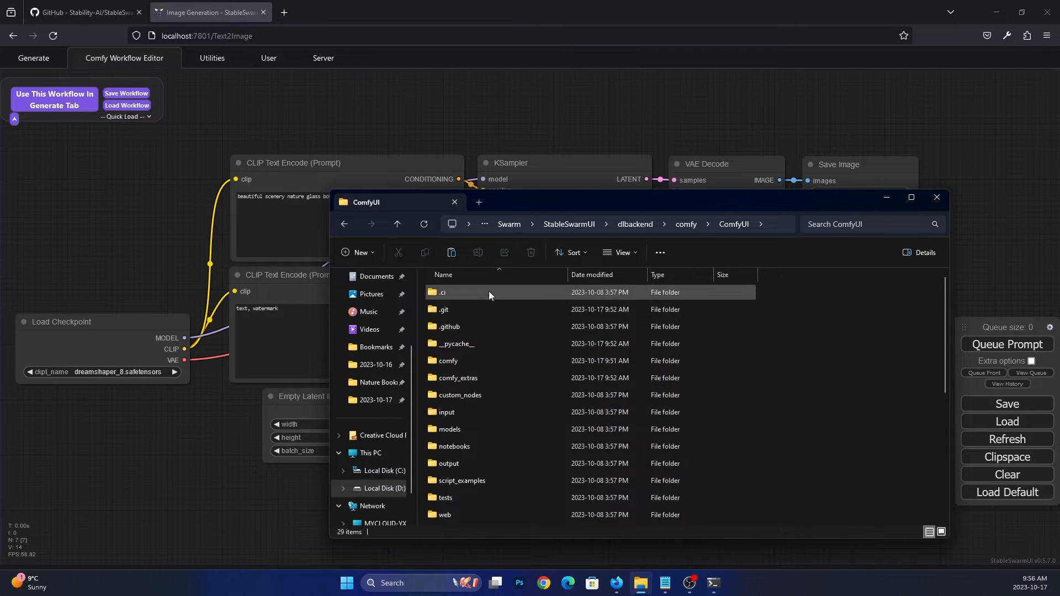
double_click(486, 429)
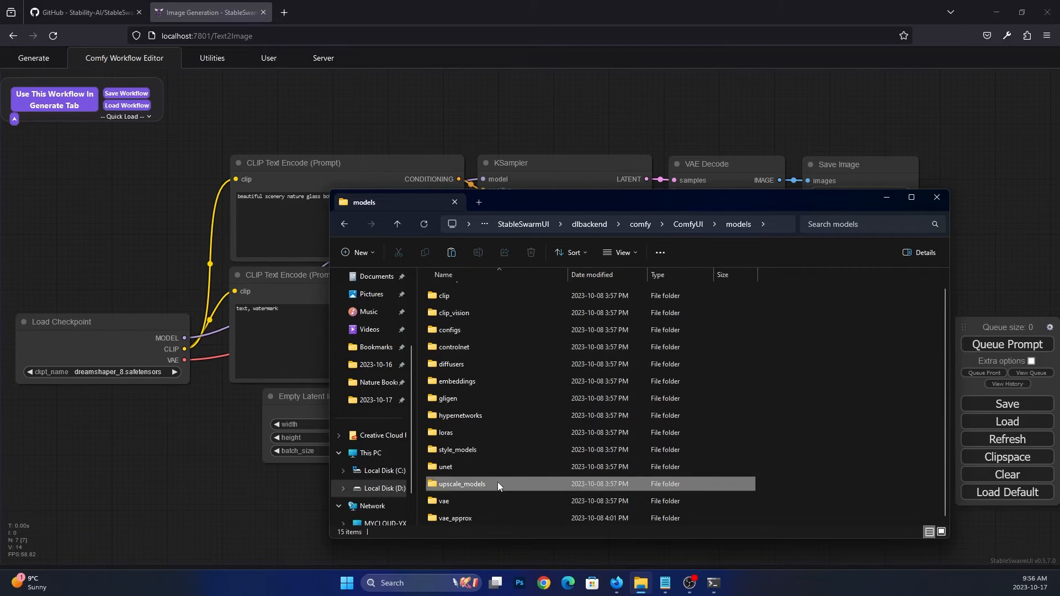
double_click(498, 491)
key("ctrl+v")
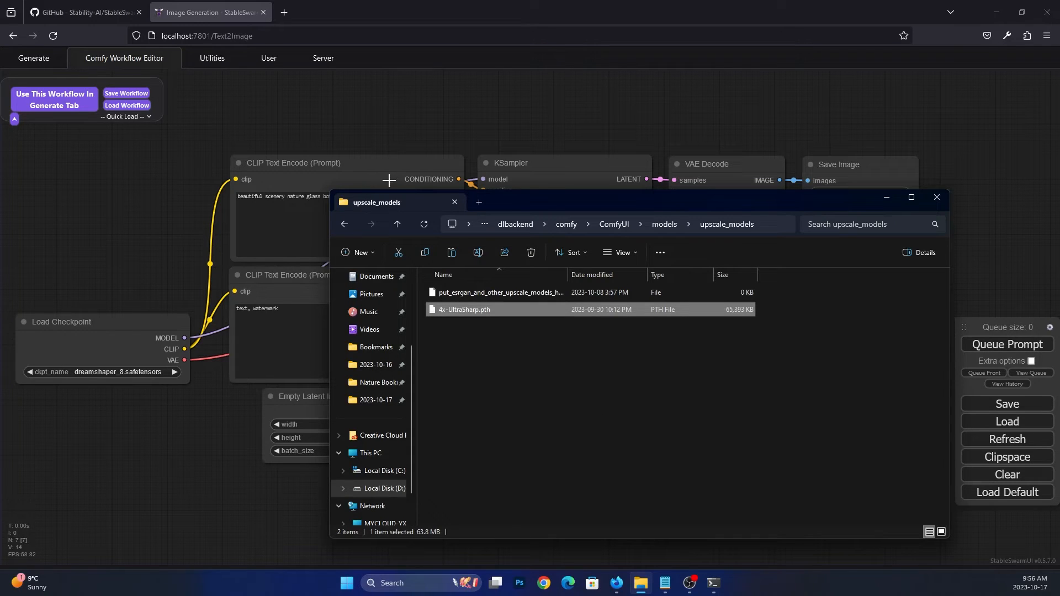
Go back to the ComfyUI folder and open its custom_nodes subfolder
key("alt+Left")
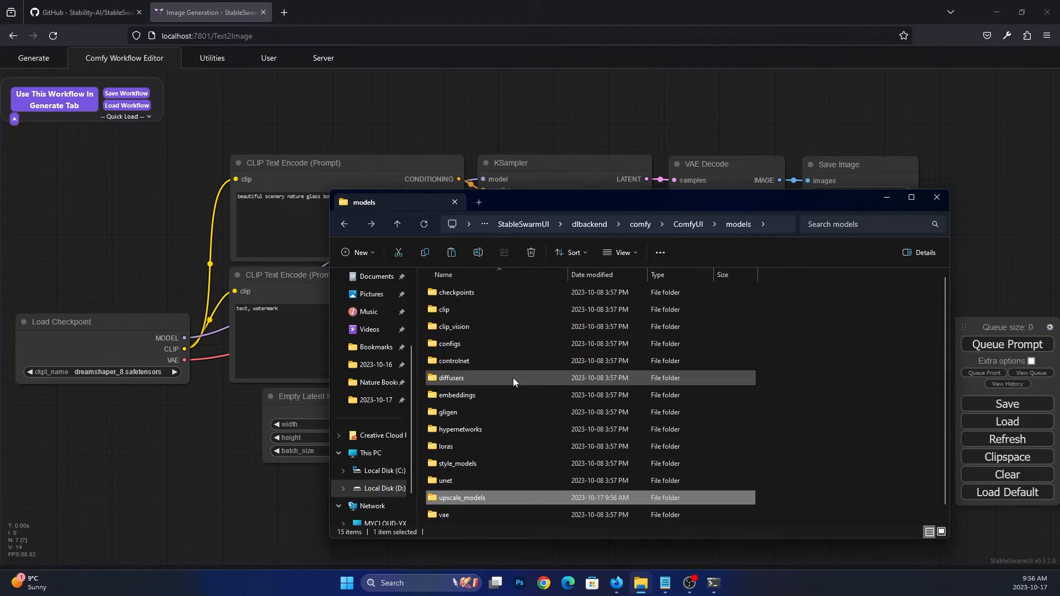
key("alt+Left")
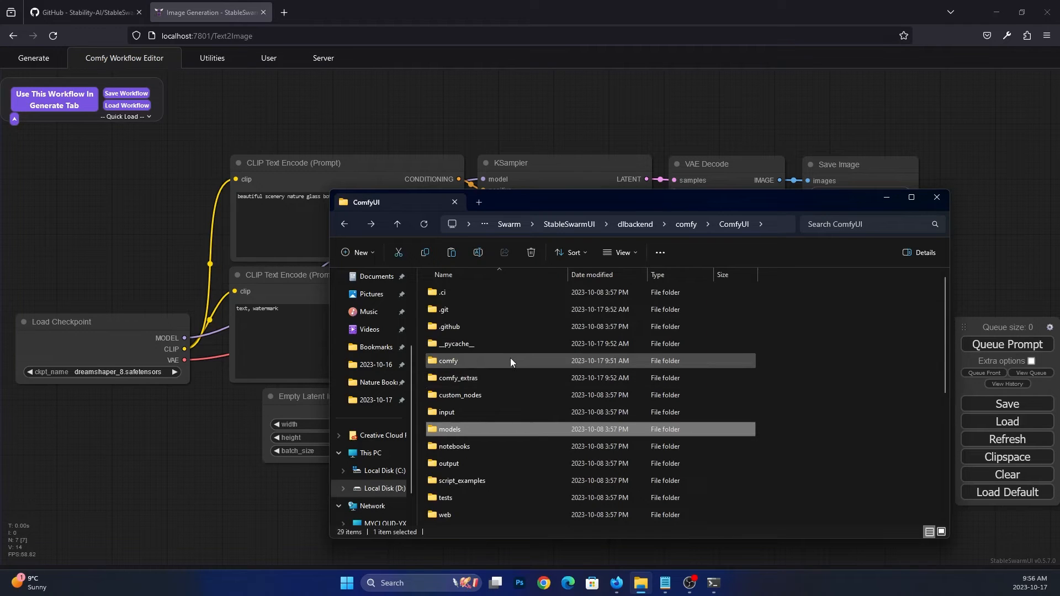
double_click(508, 395)
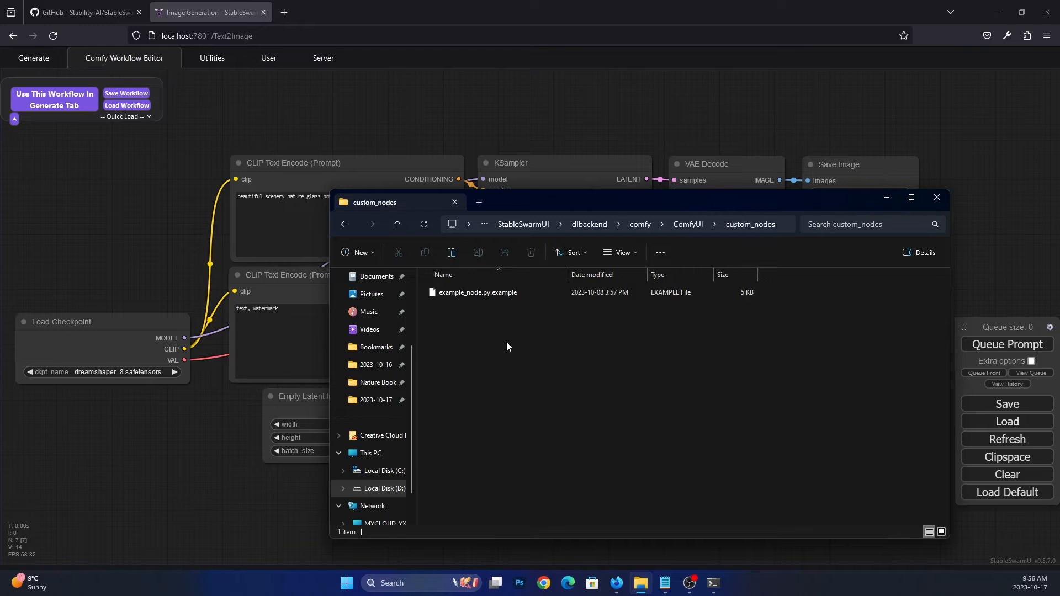
Switch to Firefox, search the web for "comfyui manager" in a new tab and open the ltdrdata/ComfyUI-Manager GitHub repository
left_click(291, 17)
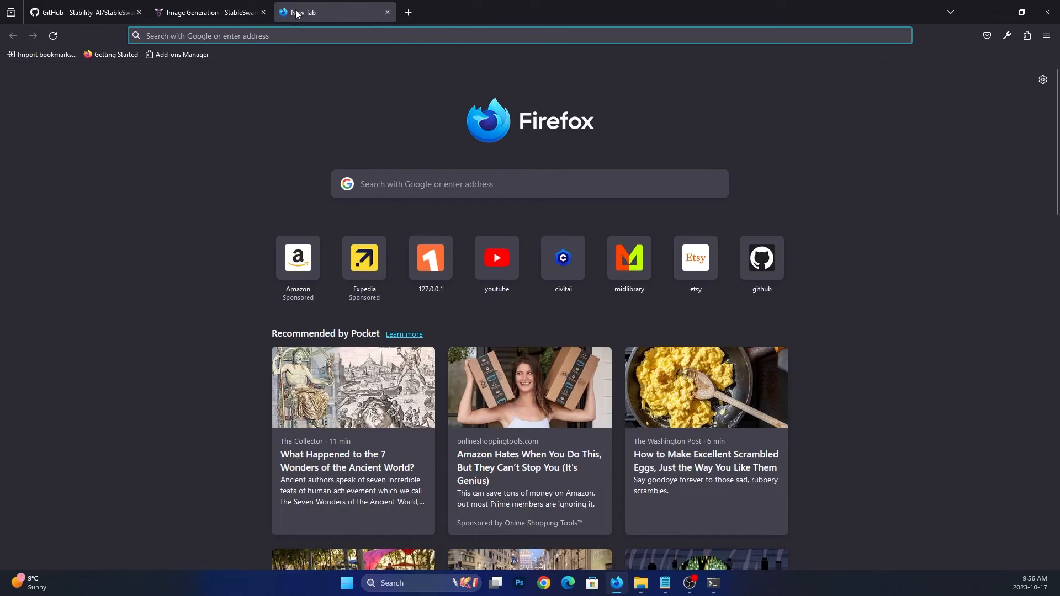
type("comfy")
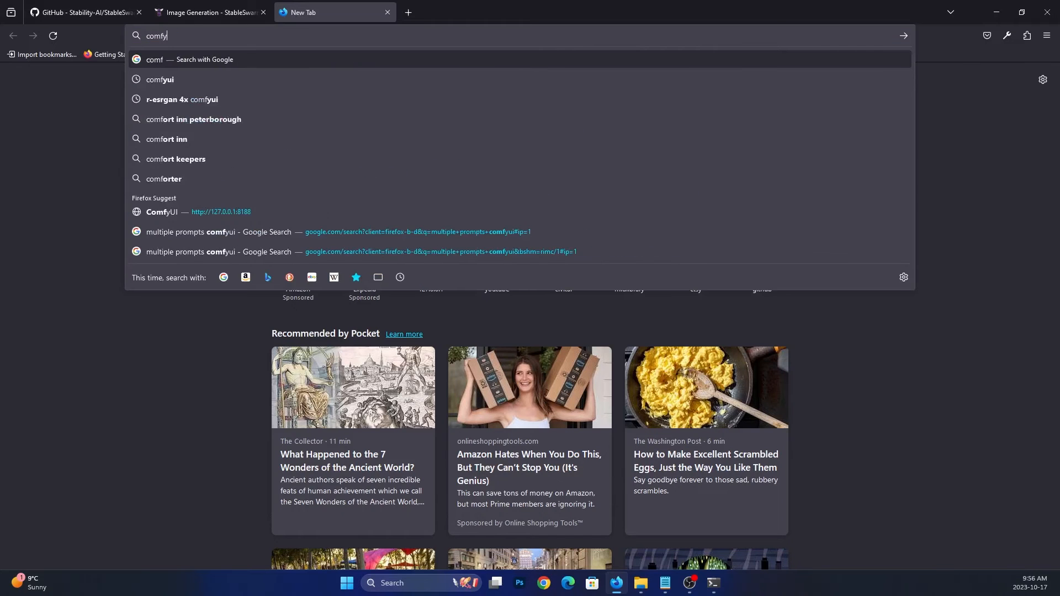
type("ui manager")
key("Return")
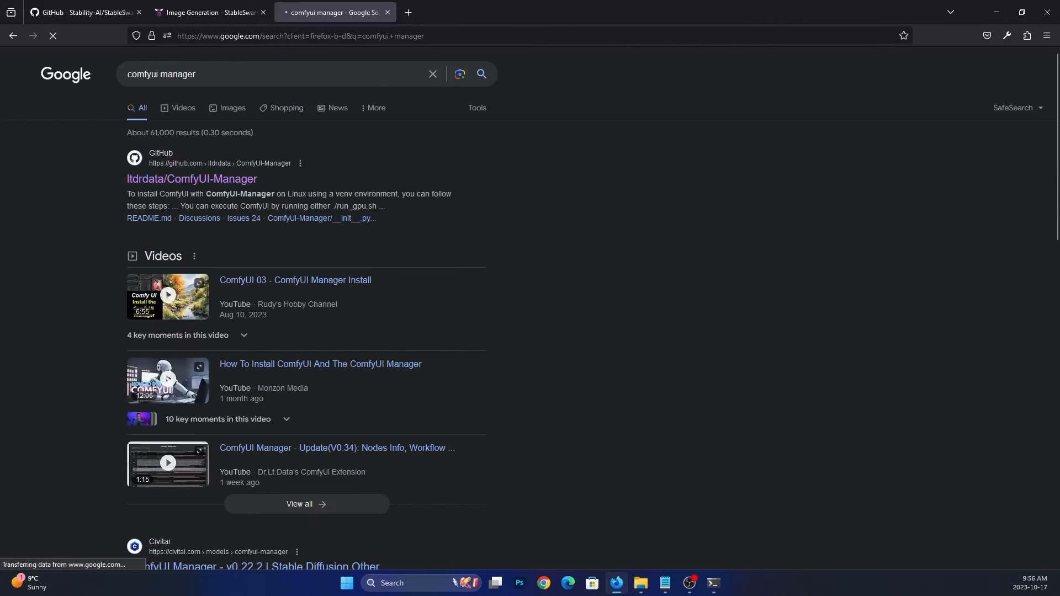
left_click(166, 179)
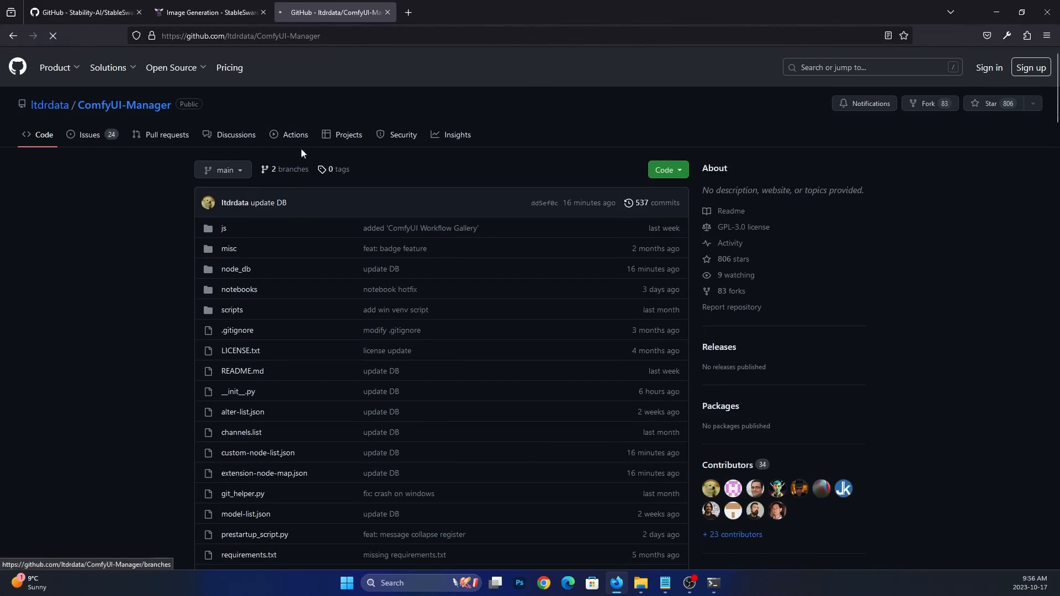
Copy the git clone command for ComfyUI-Manager from the README's Installation[method1] instructions
scroll(346, 298, "down", 7)
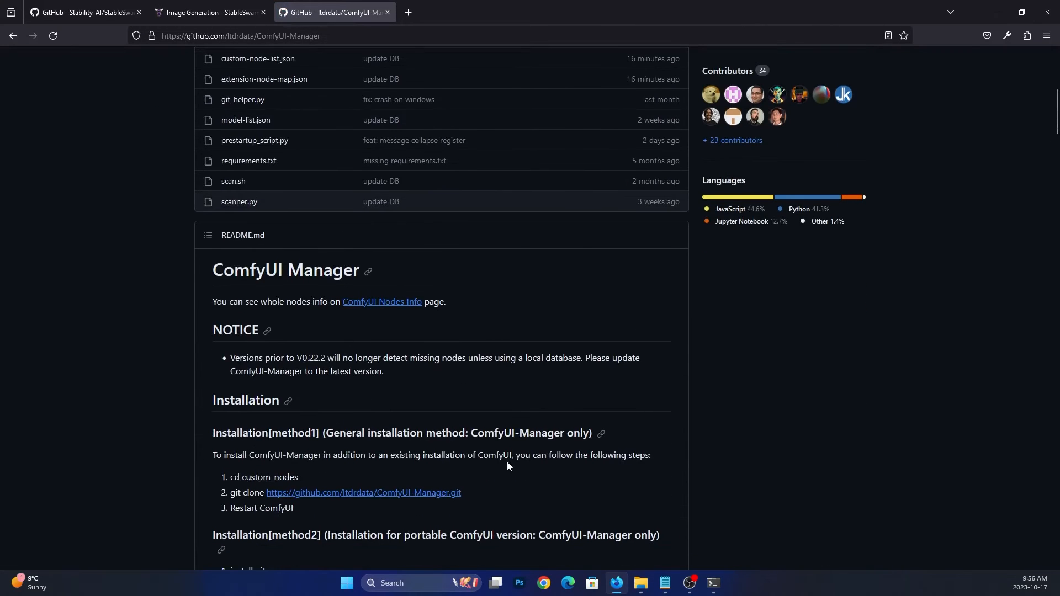
left_click_drag(494, 495, 232, 492)
key("ctrl+c")
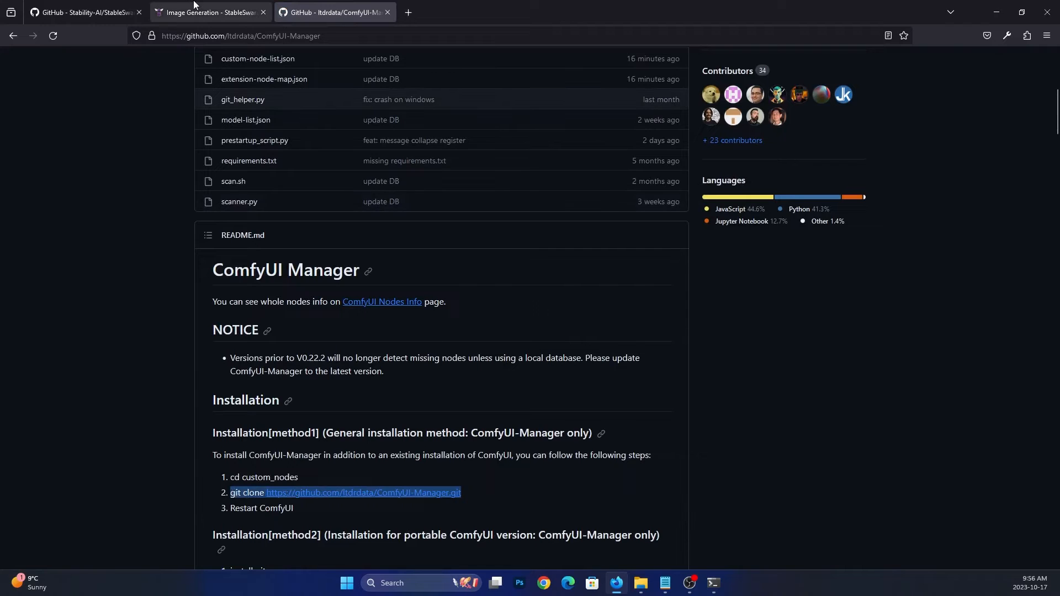
Return to the StableSwarmUI page, switch to File Explorer and open a command prompt (cmd) in the custom_nodes folder
left_click(83, 12)
left_click(188, 6)
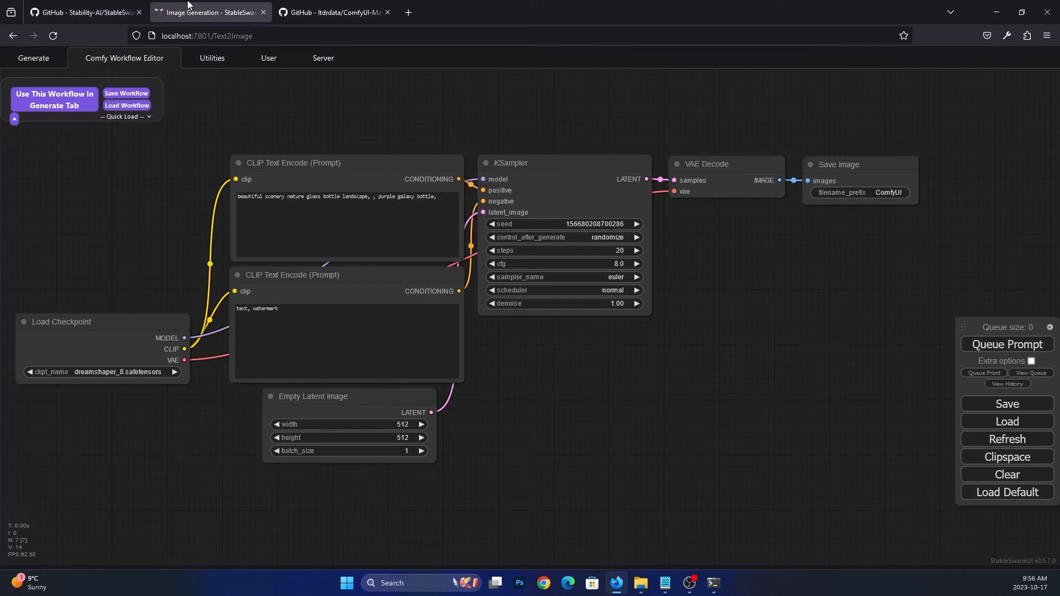
left_click(641, 584)
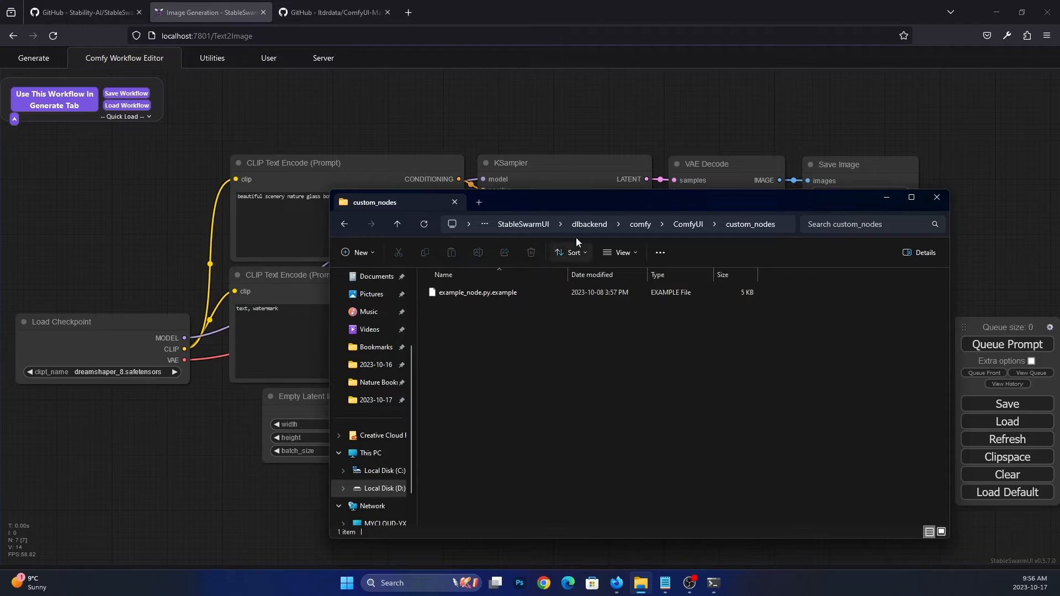
left_click(783, 225)
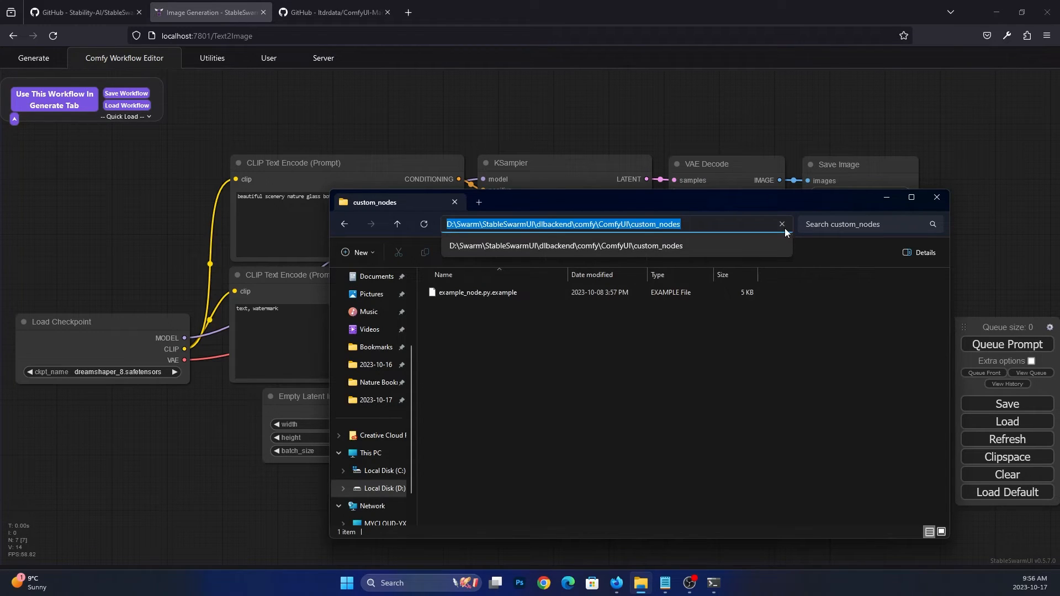
type("c")
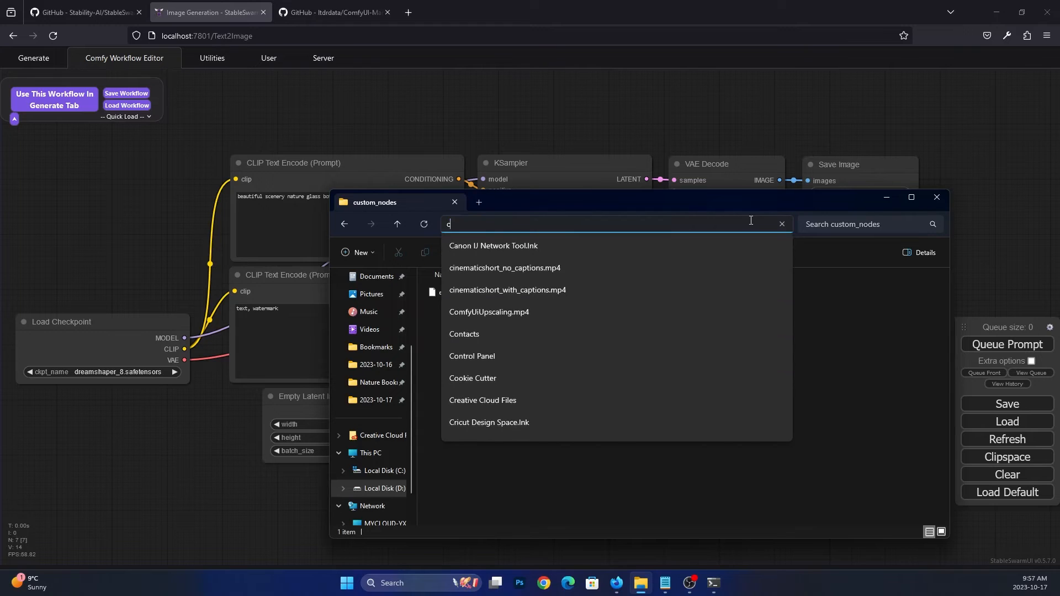
type("md")
key("Return")
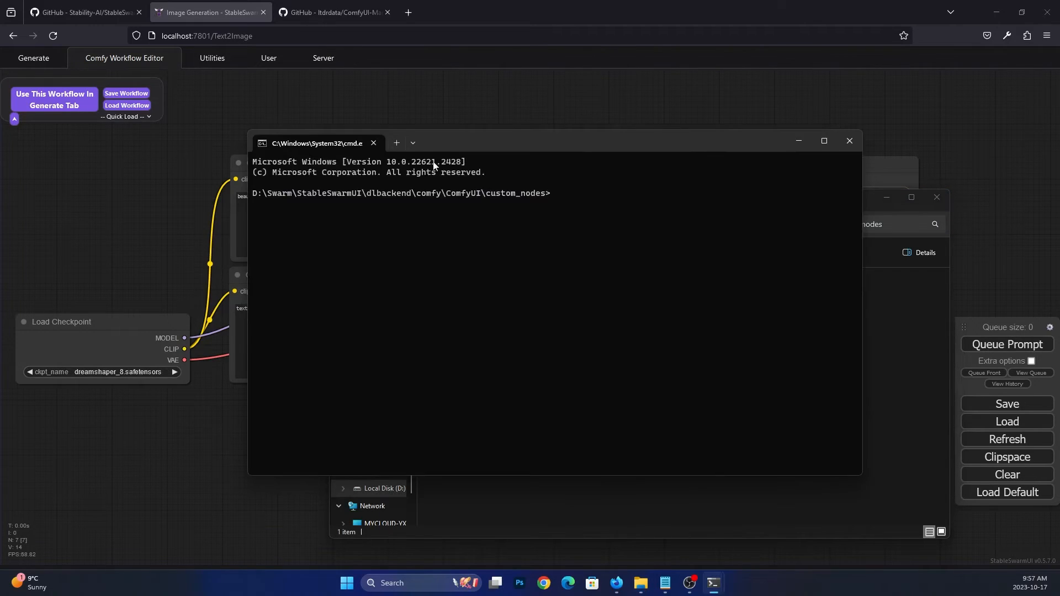
key("ctrl+v")
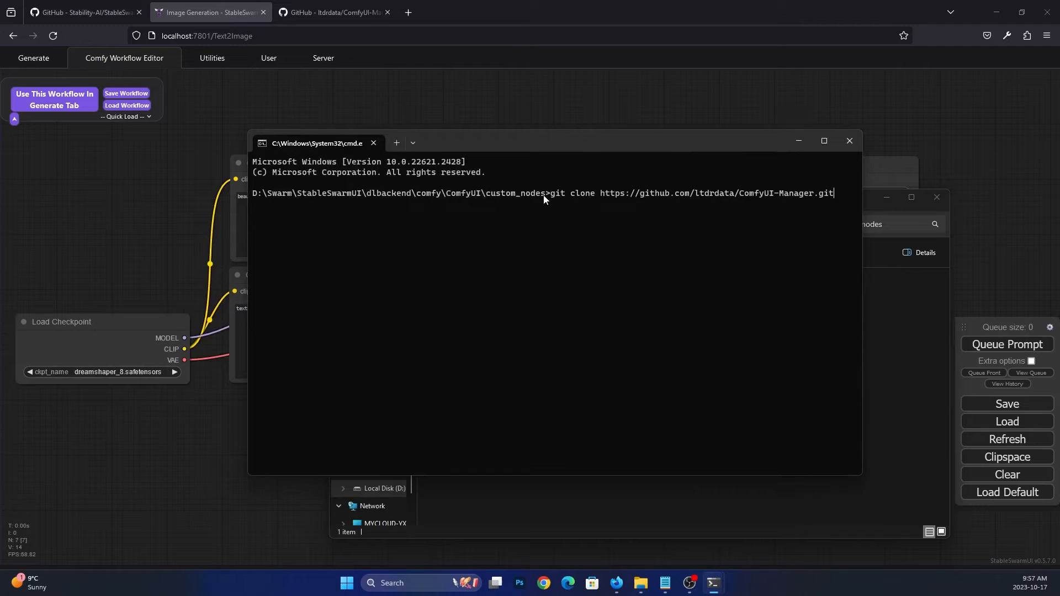
key("Return")
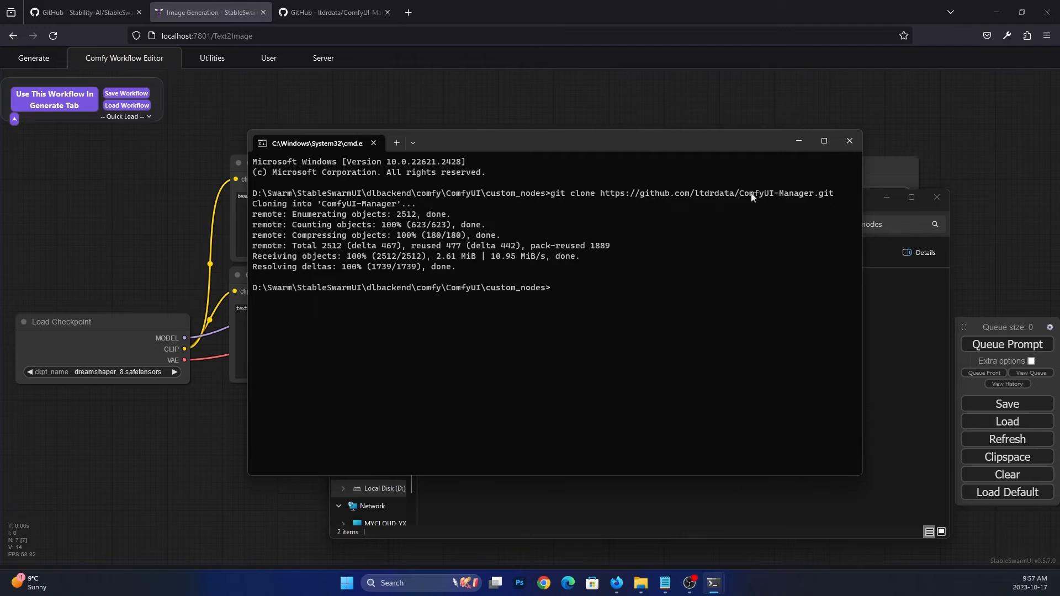
left_click(849, 142)
Shut down StableSwarmUI by closing its server console window and its Image Generation browser tab
key("alt+Tab")
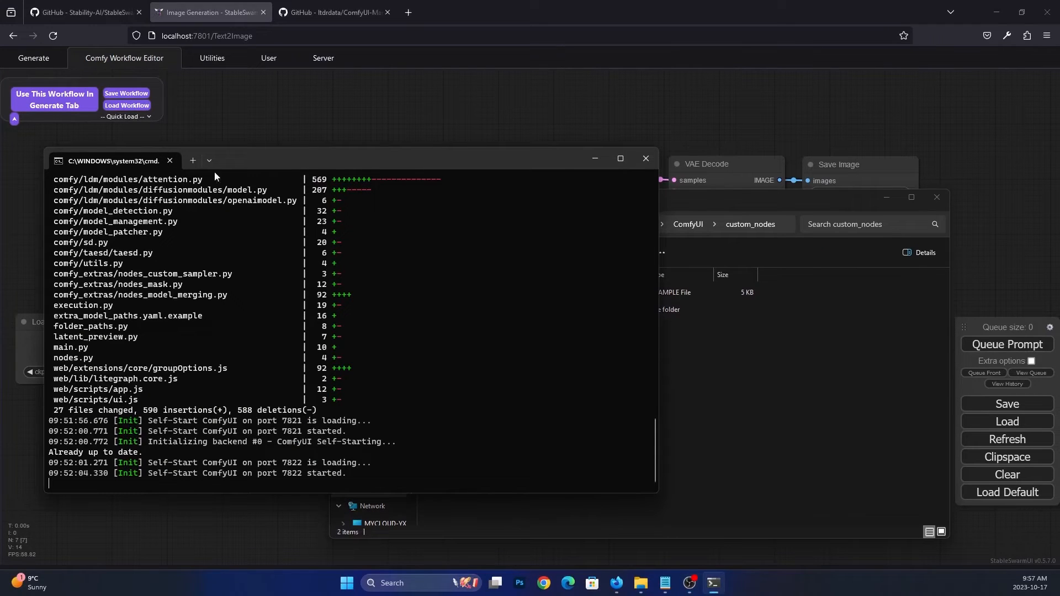
left_click(645, 159)
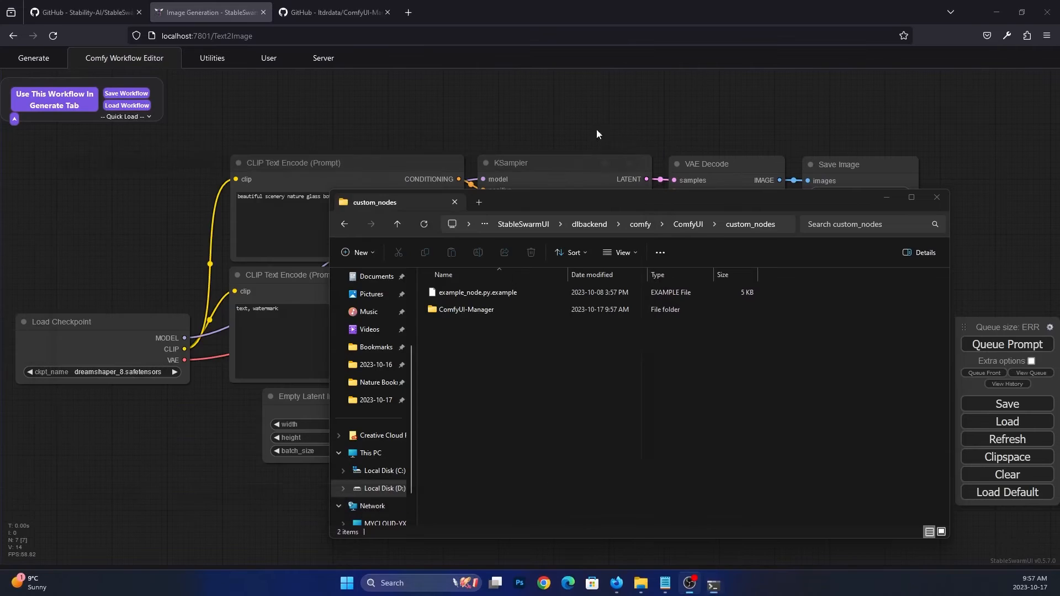
left_click(263, 13)
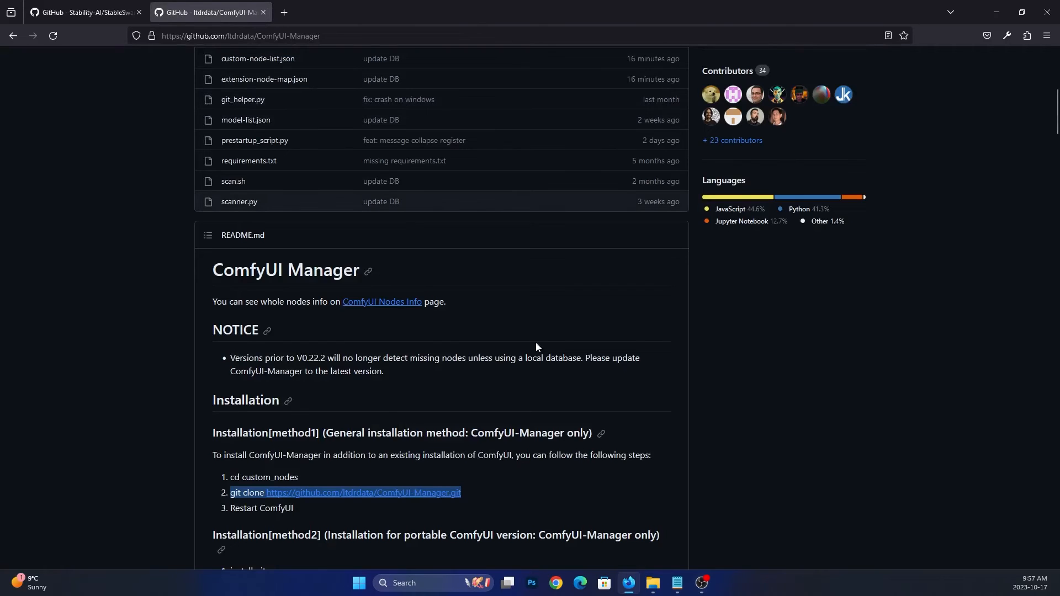
Switch to File Explorer, go back to the StableSwarmUI folder and run launch-windows.bat to restart the server
left_click(652, 583)
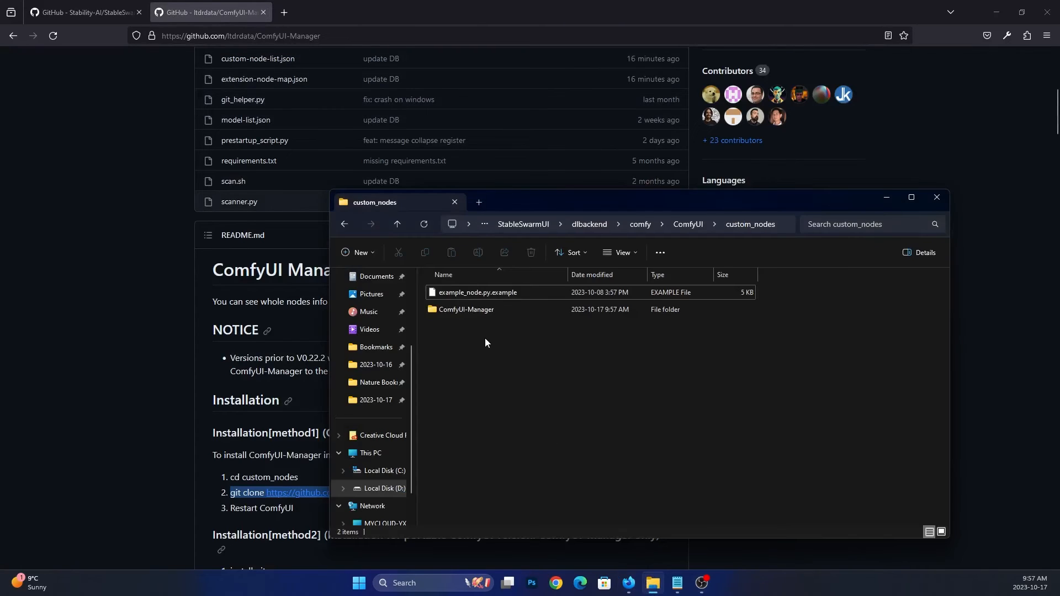
key("BackSpace")
key("BackSpace")
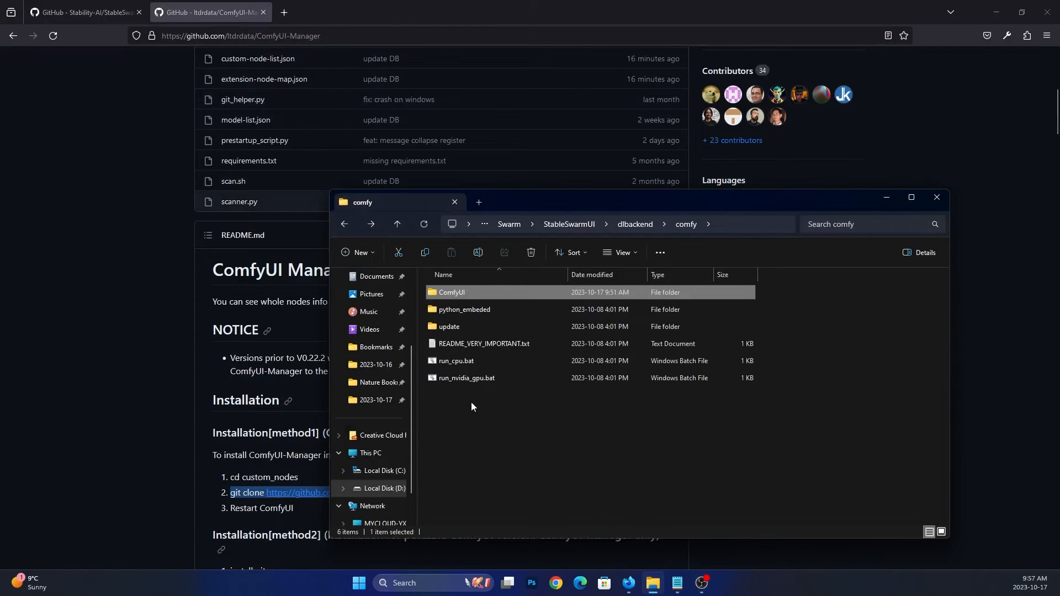
key("BackSpace")
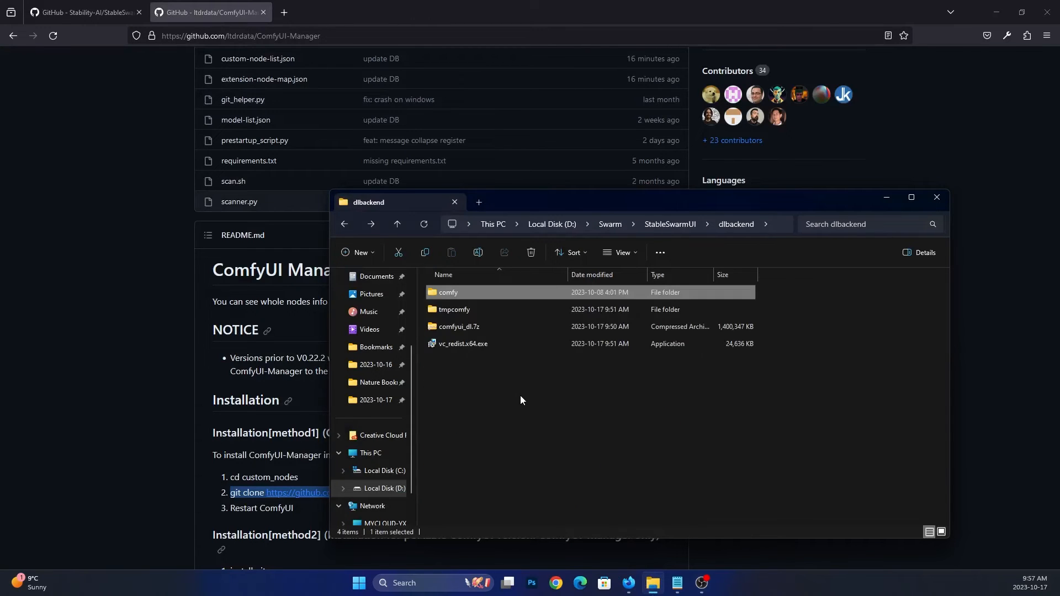
key("BackSpace")
scroll(528, 457, "down", 3)
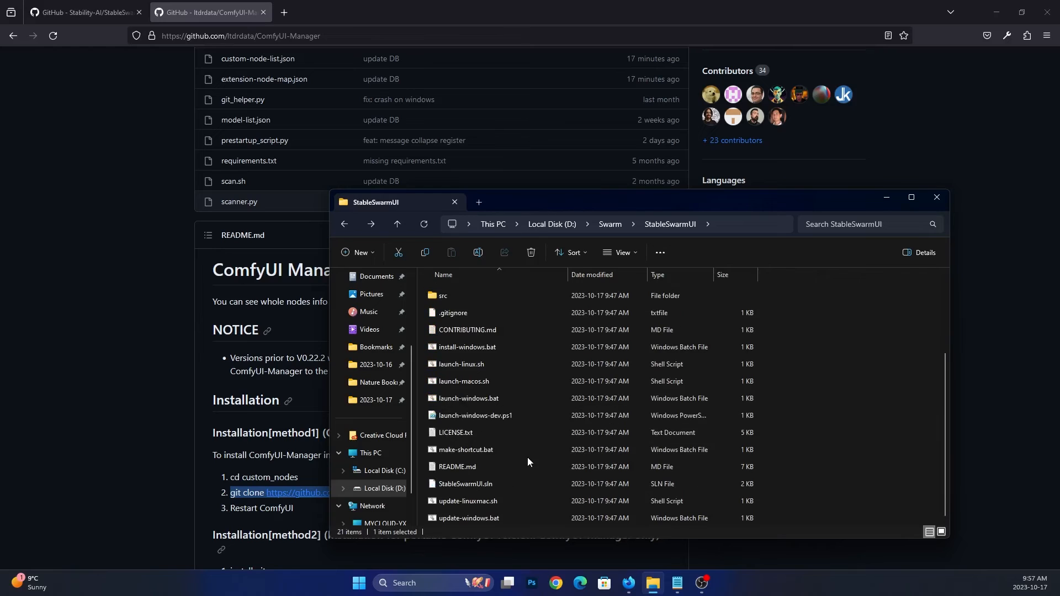
double_click(515, 402)
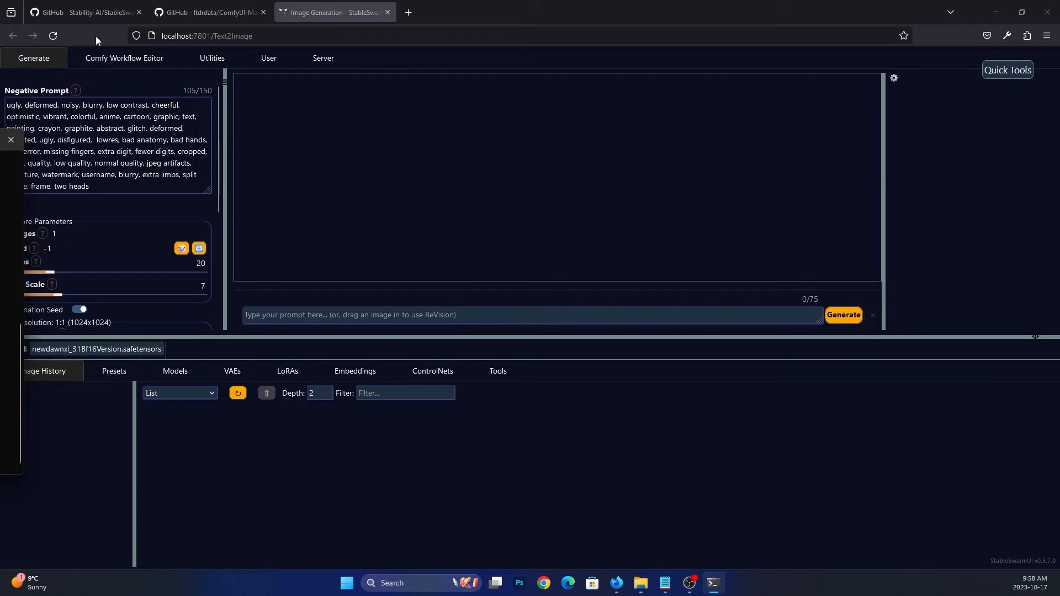
Move the server console out of the way and open the Comfy Workflow Editor in the relaunched StableSwarmUI
left_click_drag(0, 140, 646, 169)
left_click(459, 56)
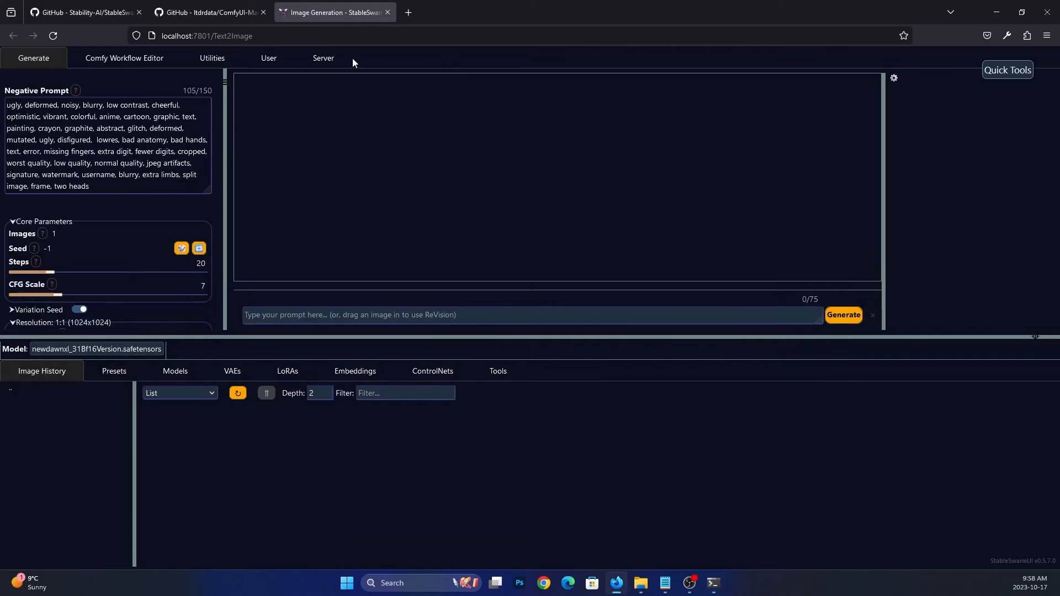
left_click(148, 60)
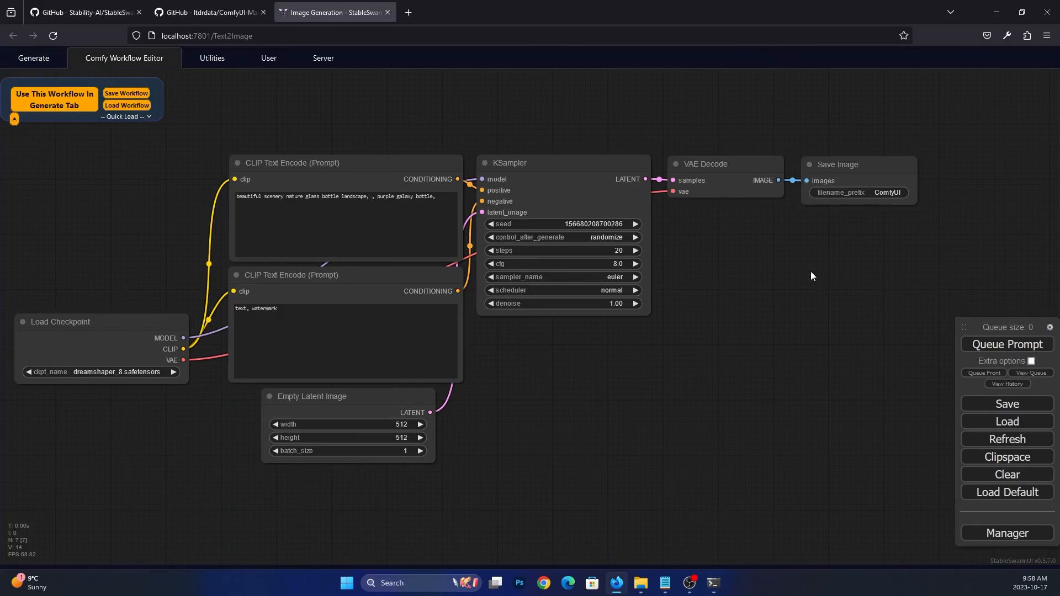
Open the ComfyUI Manager menu to check its installation and update options, and close it again
left_click(974, 534)
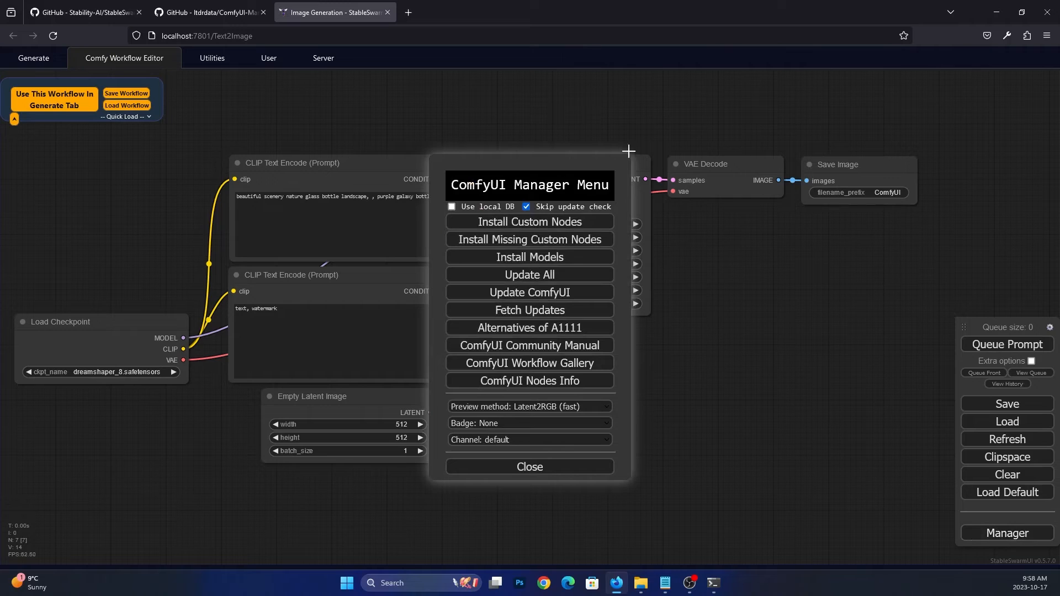
left_click(558, 467)
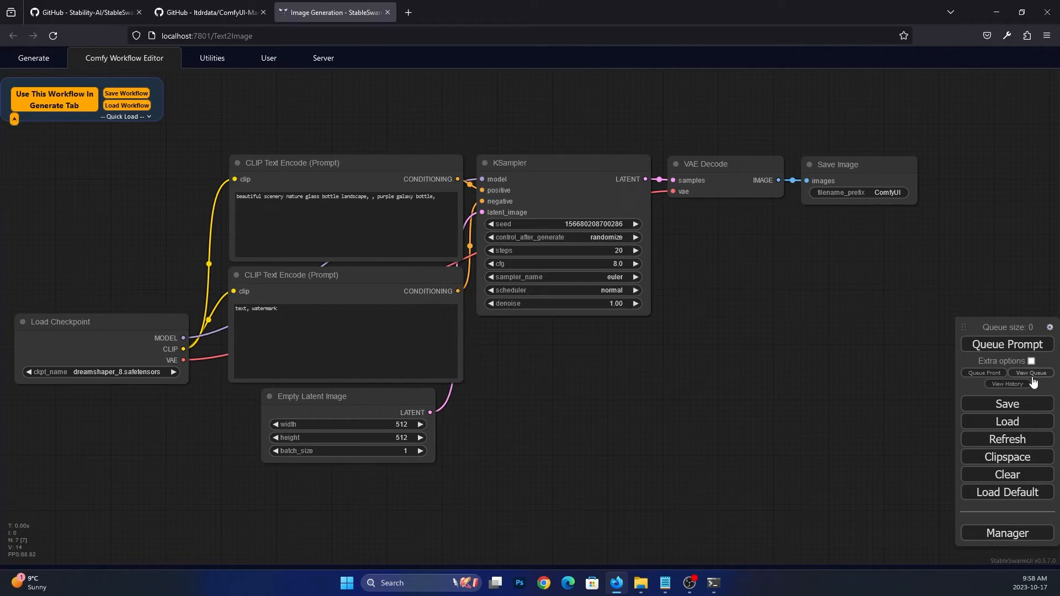
Spread the VAE Decode and Save Image nodes apart to make room between them for upscaling
left_click_drag(726, 164, 730, 187)
left_click_drag(816, 164, 901, 173)
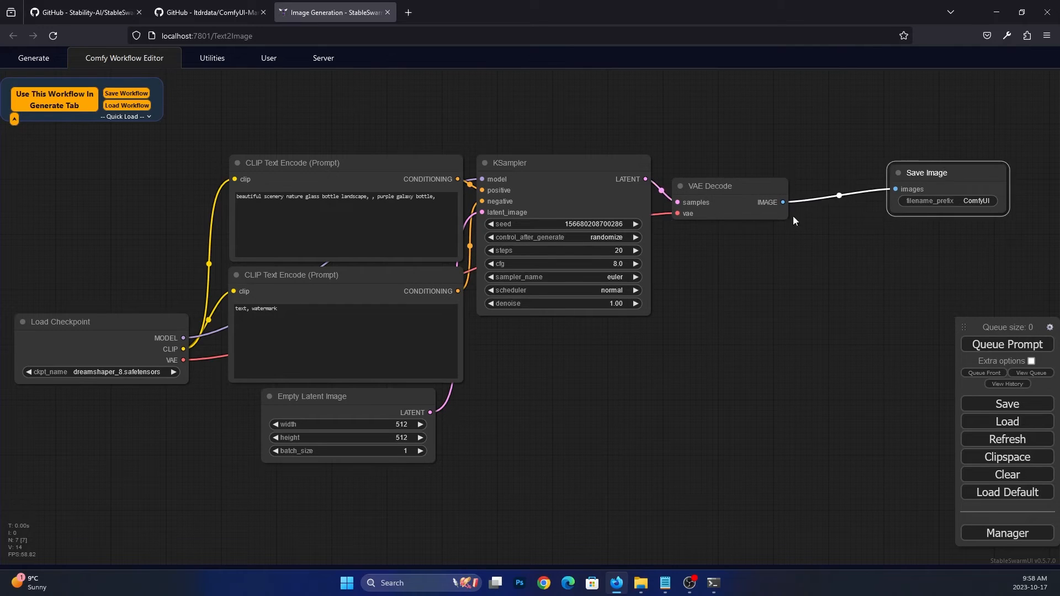
left_click(722, 184)
left_click_drag(910, 176, 926, 169)
Search the nodes for "upscal", add an UpscaleModelLoader node and place it above the KSampler and VAE Decode nodes
right_click(711, 105)
left_click(718, 105)
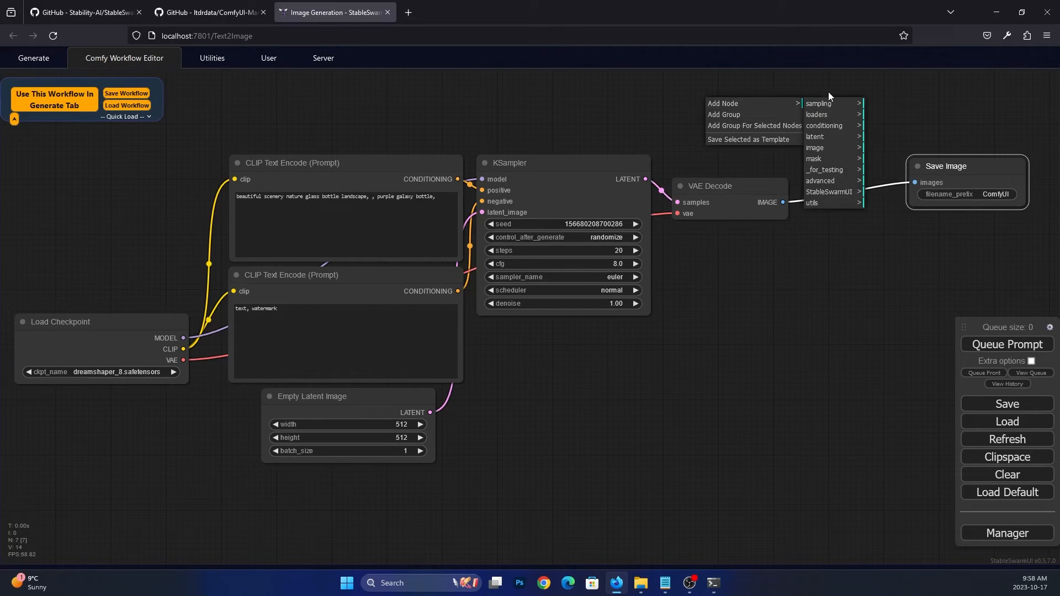
double_click(759, 82)
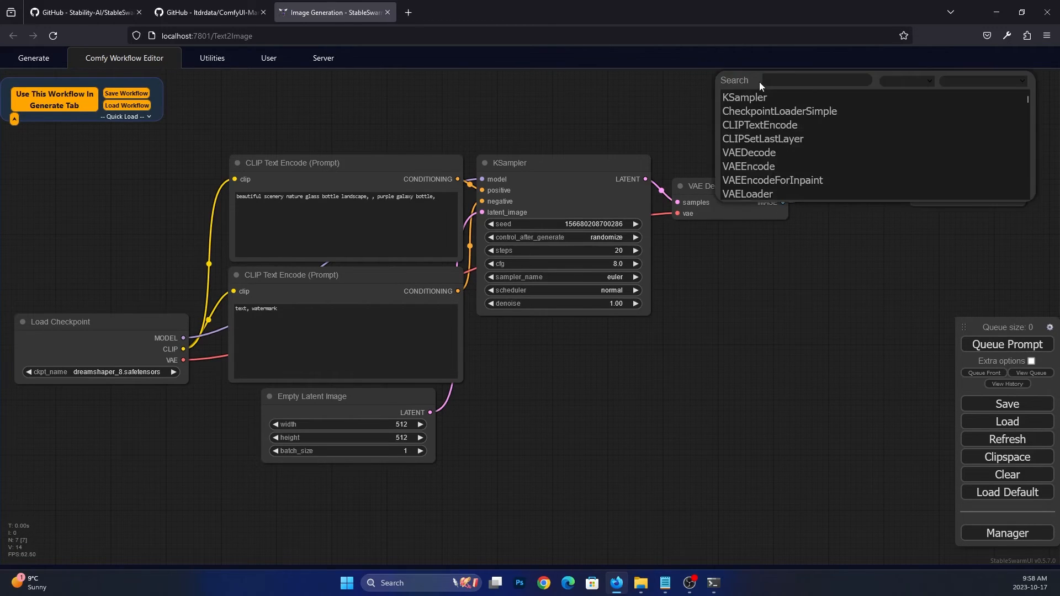
type("upscal")
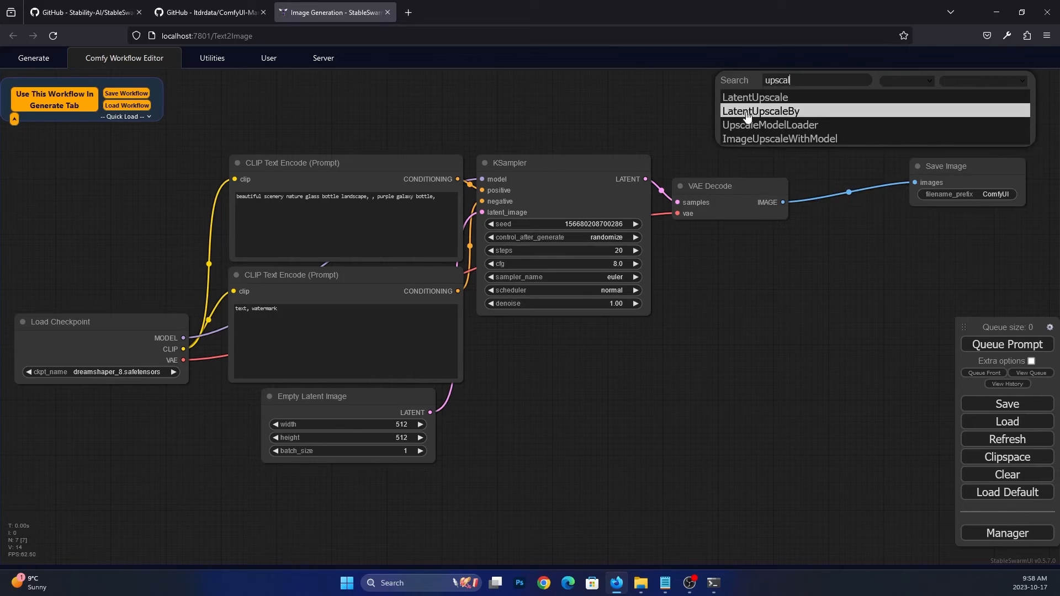
left_click(748, 123)
left_click_drag(815, 78, 691, 108)
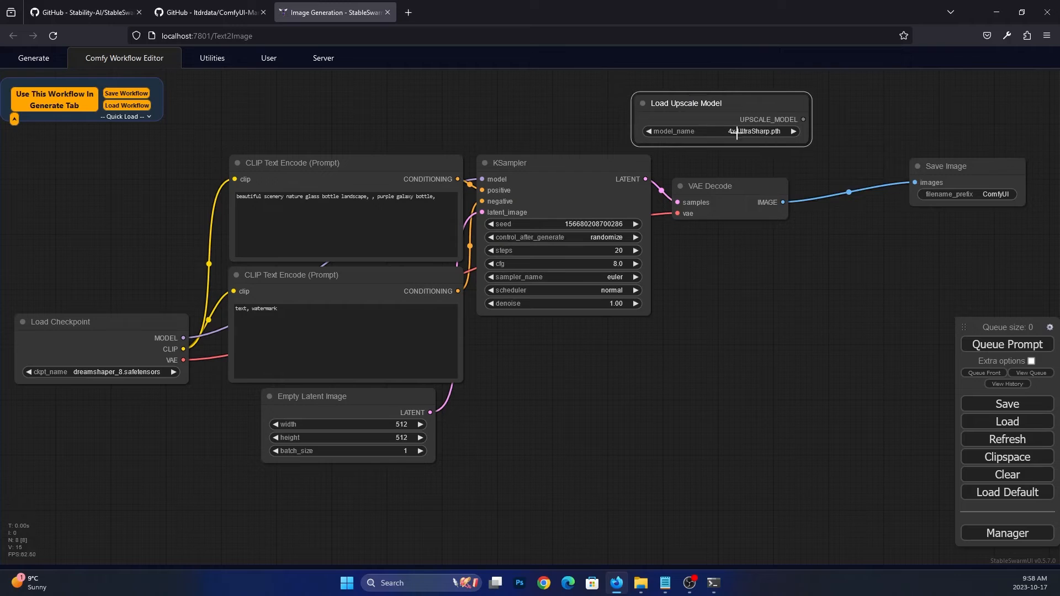
Add an ImageUpscaleWithModel node fed by the upscale model, and route the VAE Decode image through it into Save Image
left_click_drag(803, 119, 882, 121)
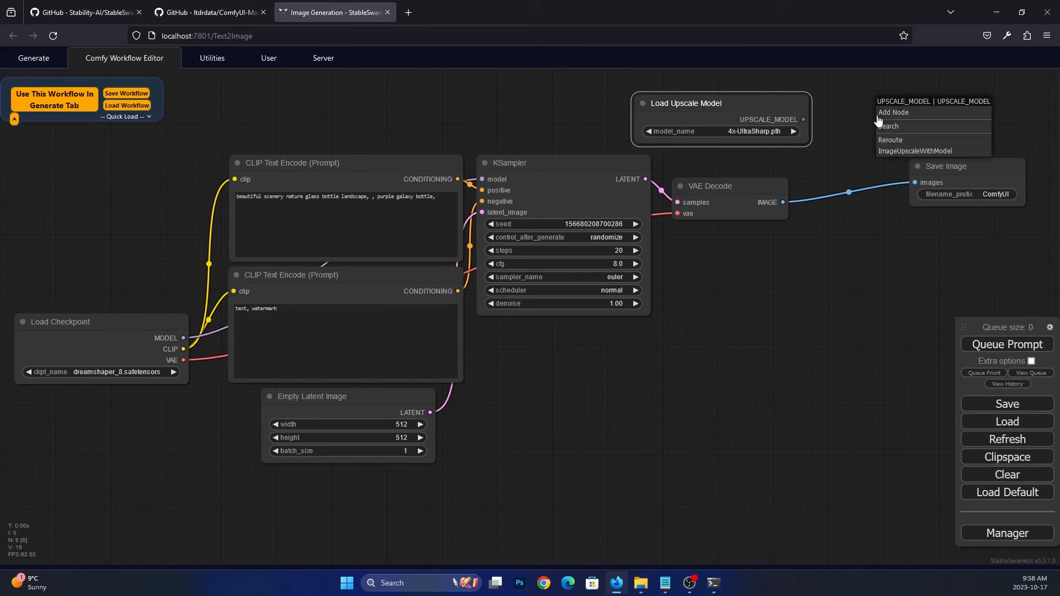
left_click(925, 152)
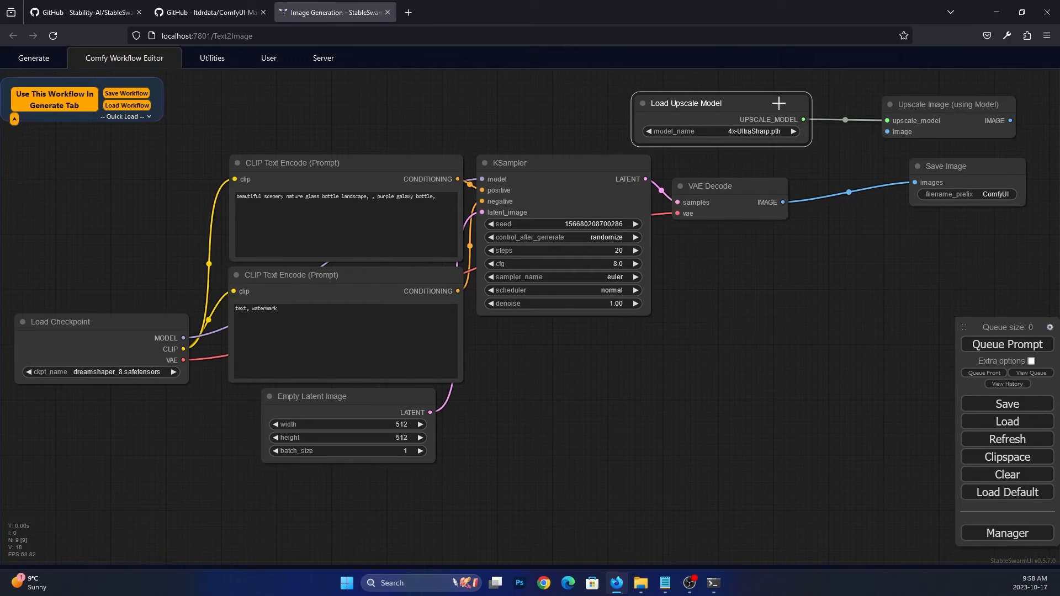
left_click_drag(778, 103, 696, 91)
left_click_drag(929, 108, 783, 202)
left_click_drag(953, 117, 915, 183)
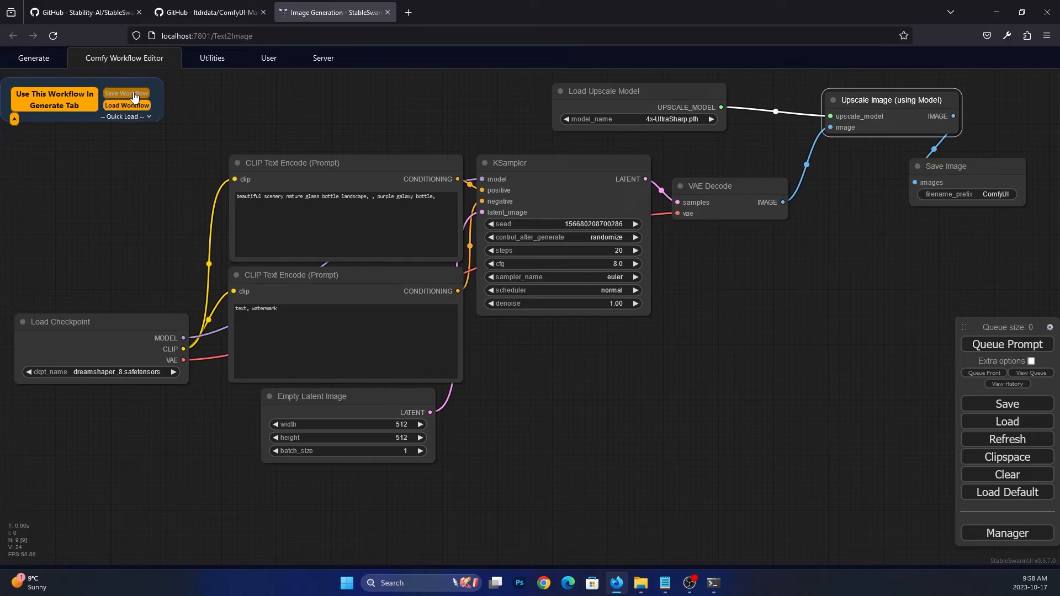
Save the current workflow under the name Upscale
left_click(132, 117)
left_click(131, 117)
left_click(126, 94)
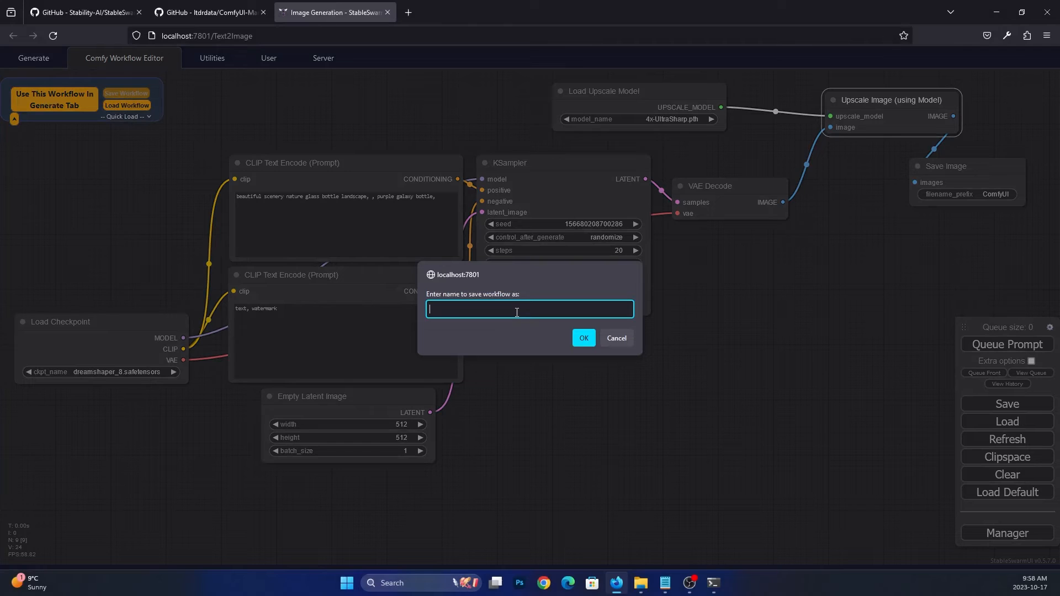
type("upscale")
key("Return")
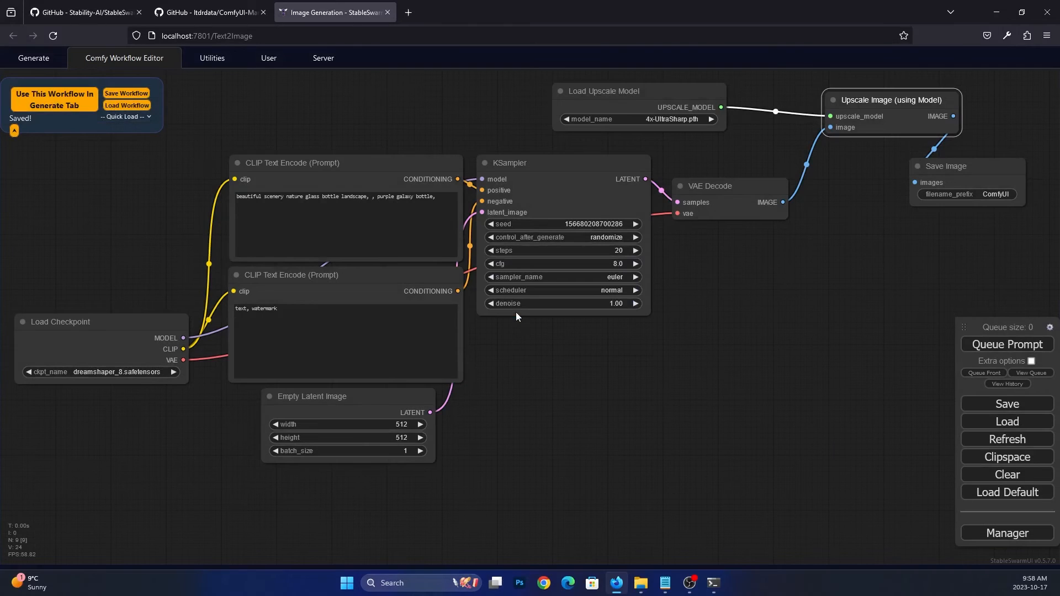
Use this workflow in the Generate tab, display the advanced options and enable the UpscaleModelLoader's model_name parameter
left_click(39, 99)
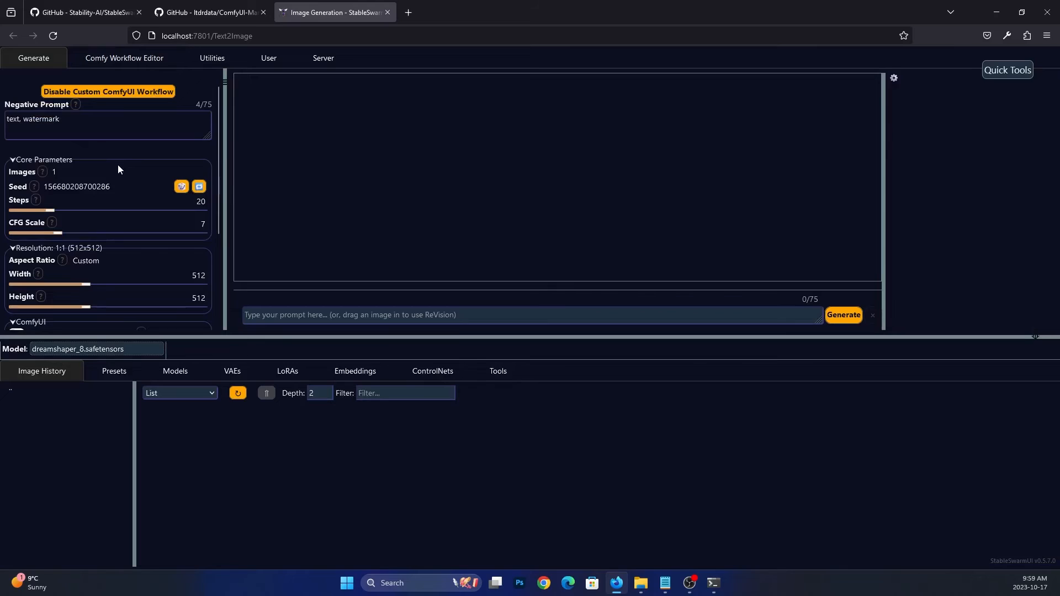
scroll(118, 166, "down", 3)
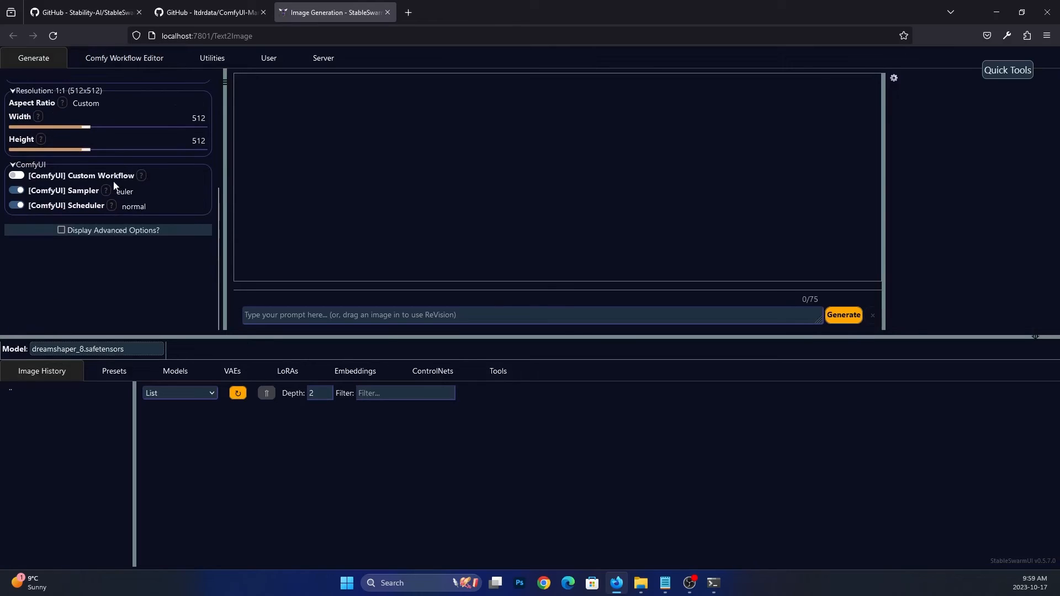
left_click(61, 230)
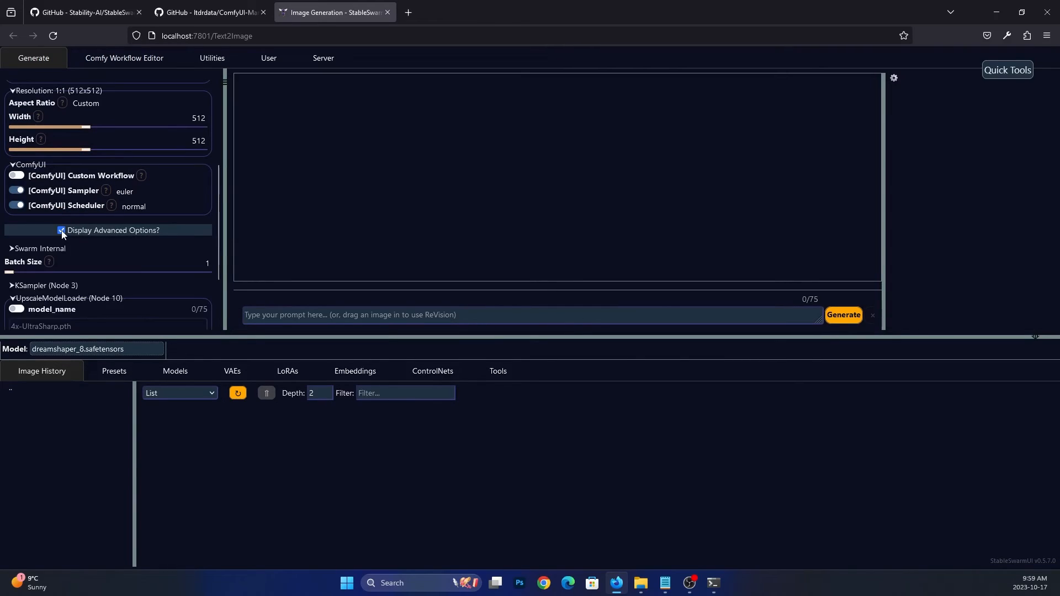
scroll(141, 264, "down", 2)
scroll(142, 260, "down", 1)
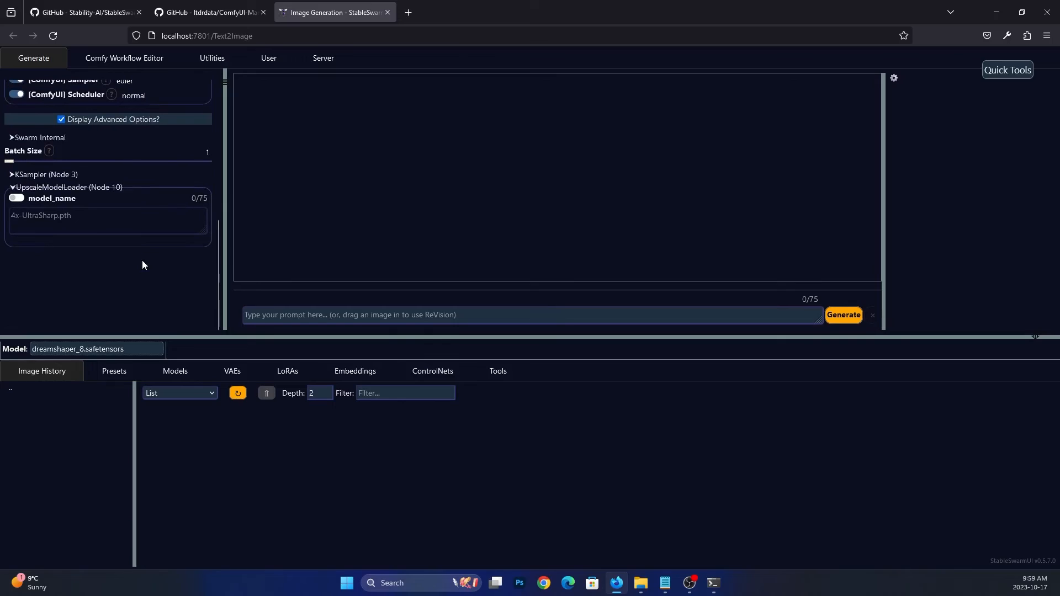
left_click(16, 198)
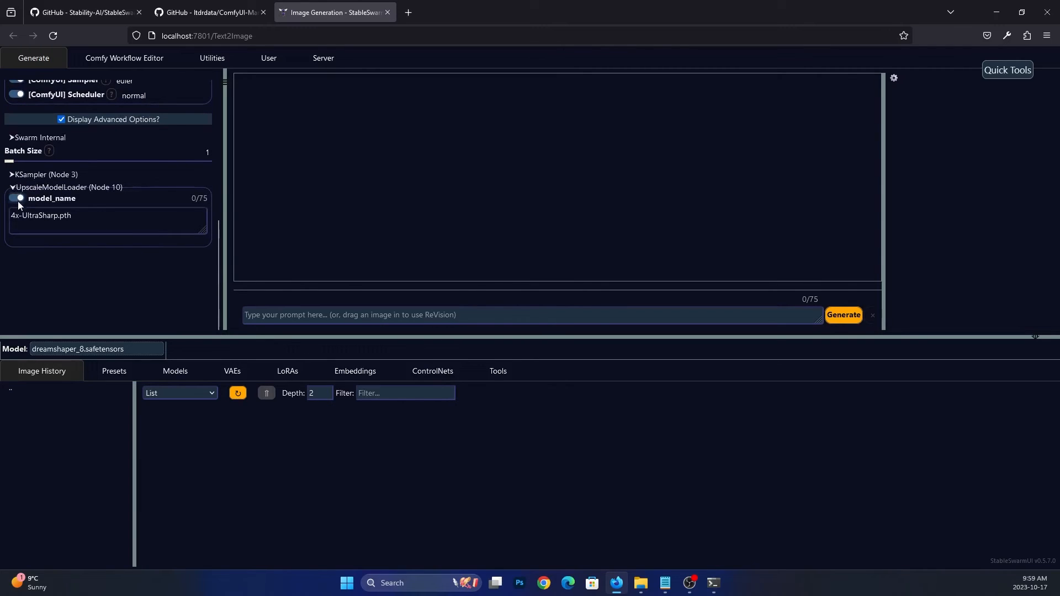
Compare the node workflow with the Generate parameters, and disable the custom ComfyUI workflow
scroll(139, 213, "up", 4)
left_click(119, 58)
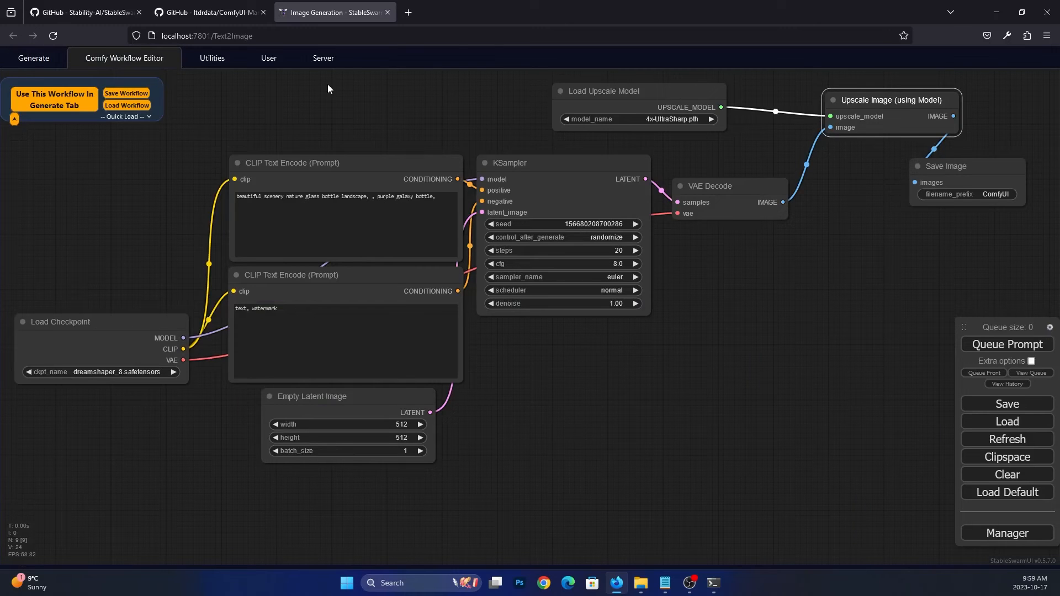
left_click(25, 57)
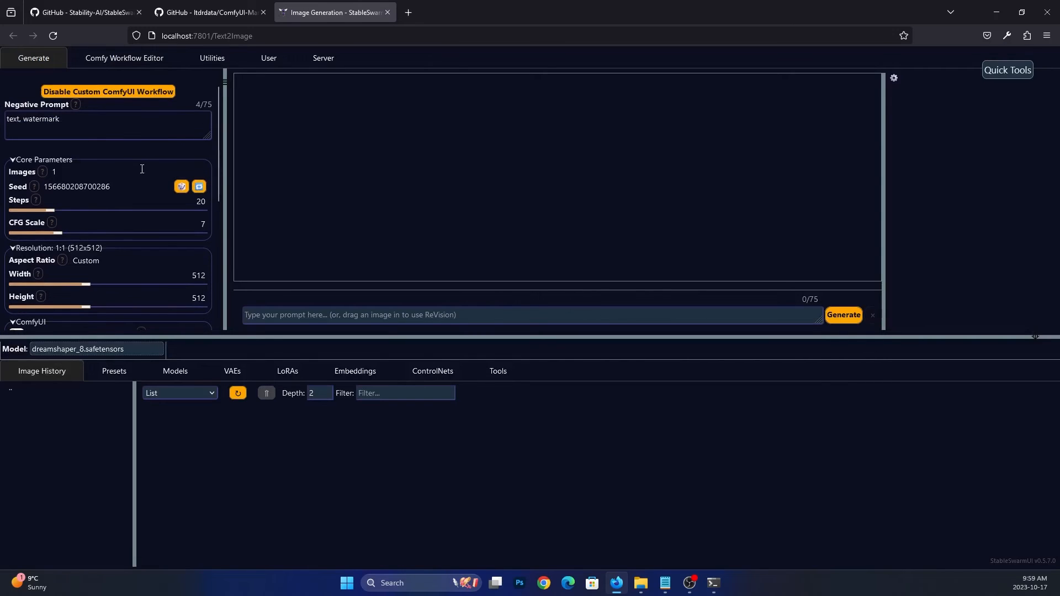
scroll(141, 171, "down", 2)
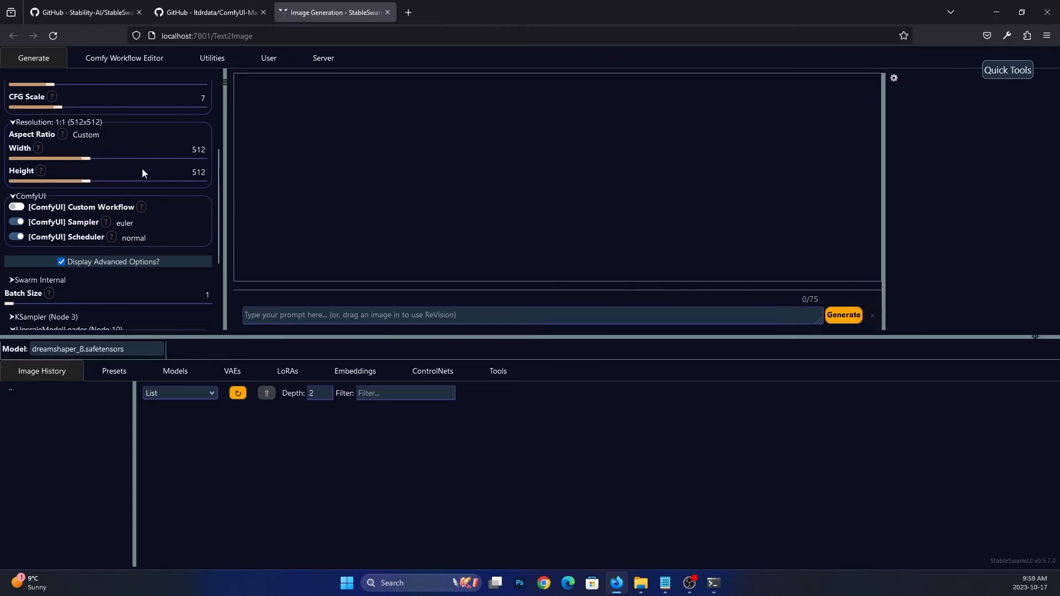
scroll(117, 177, "up", 2)
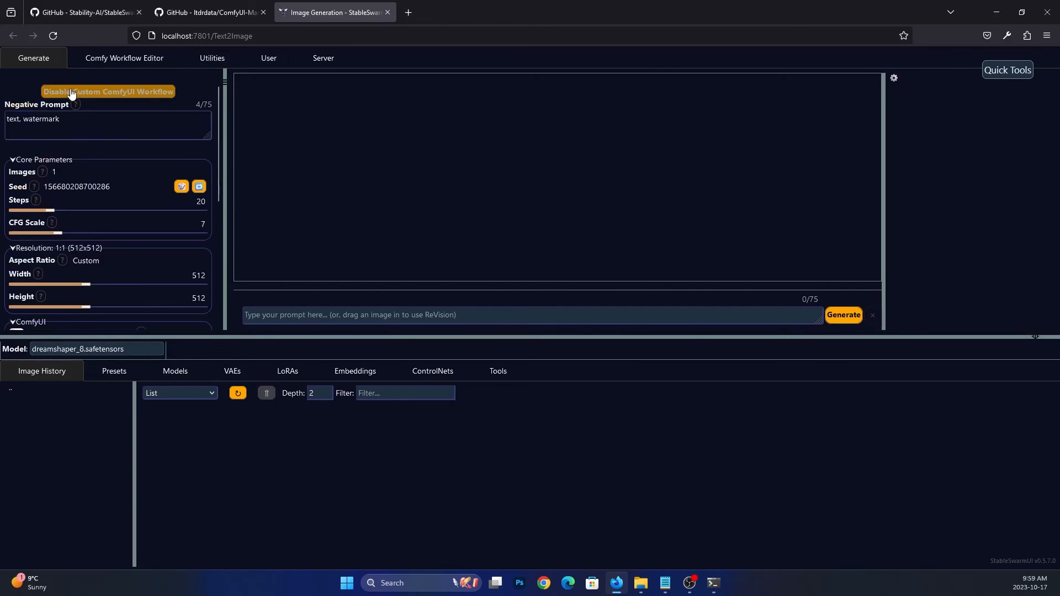
left_click(119, 93)
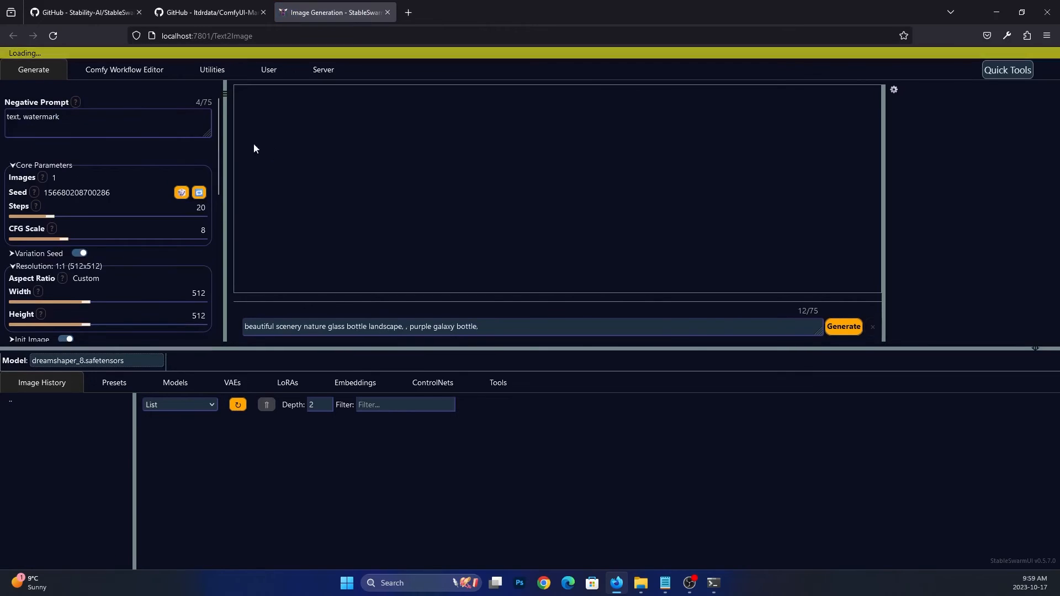
Try enabling the ComfyUI Custom Workflow parameter with Upscale, look through the remaining parameters and switch it off again
scroll(126, 217, "down", 2)
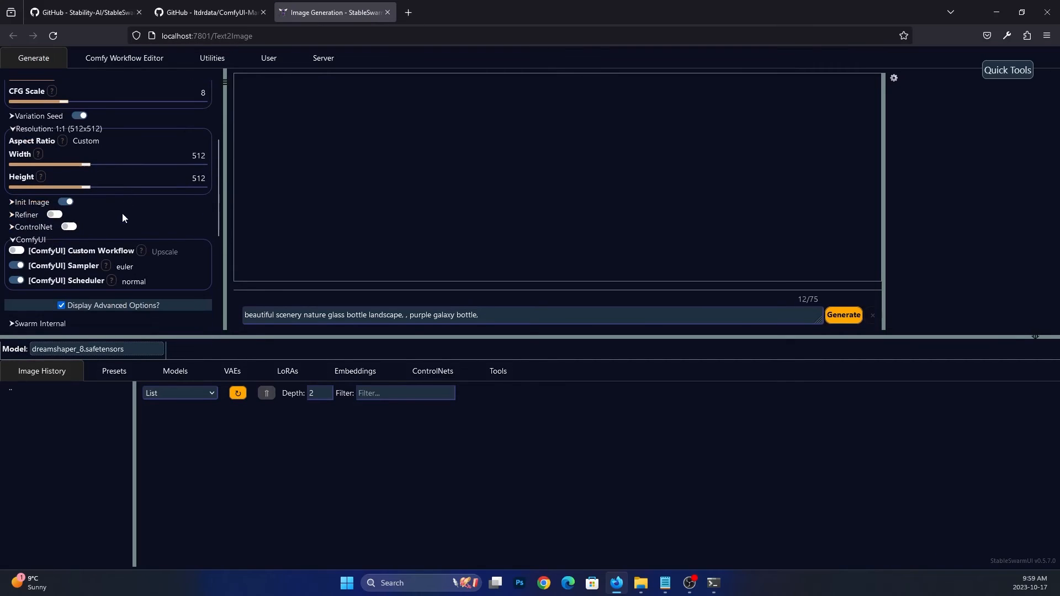
left_click(16, 251)
scroll(183, 263, "down", 5)
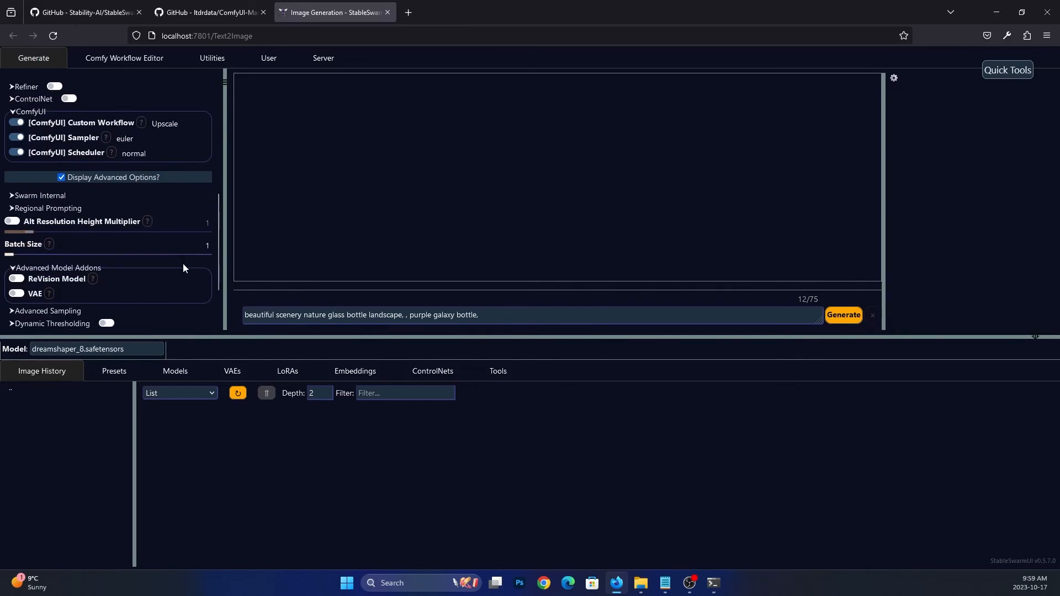
scroll(117, 234, "up", 5)
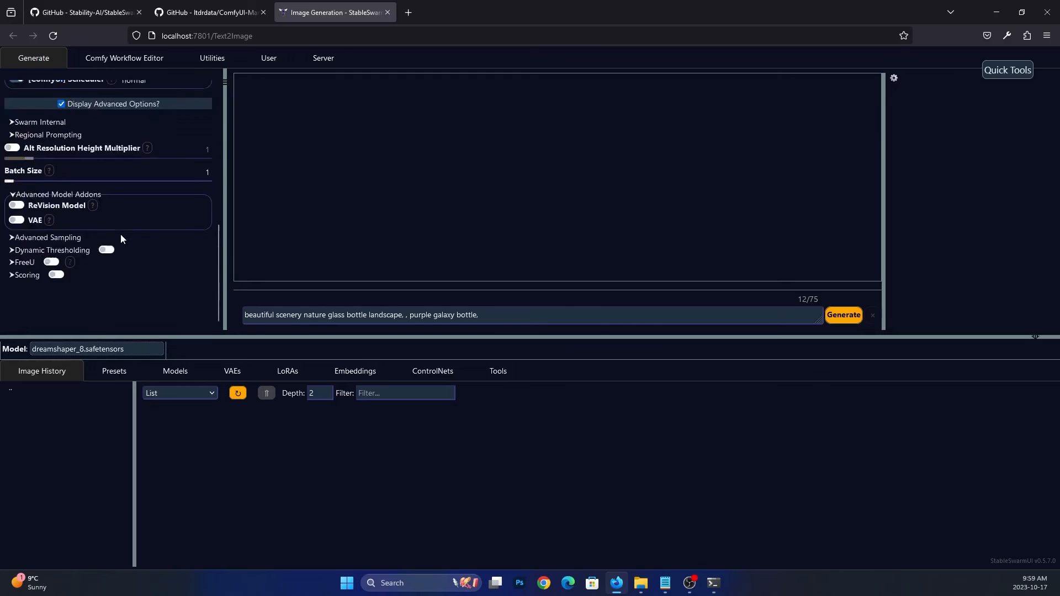
left_click(19, 268)
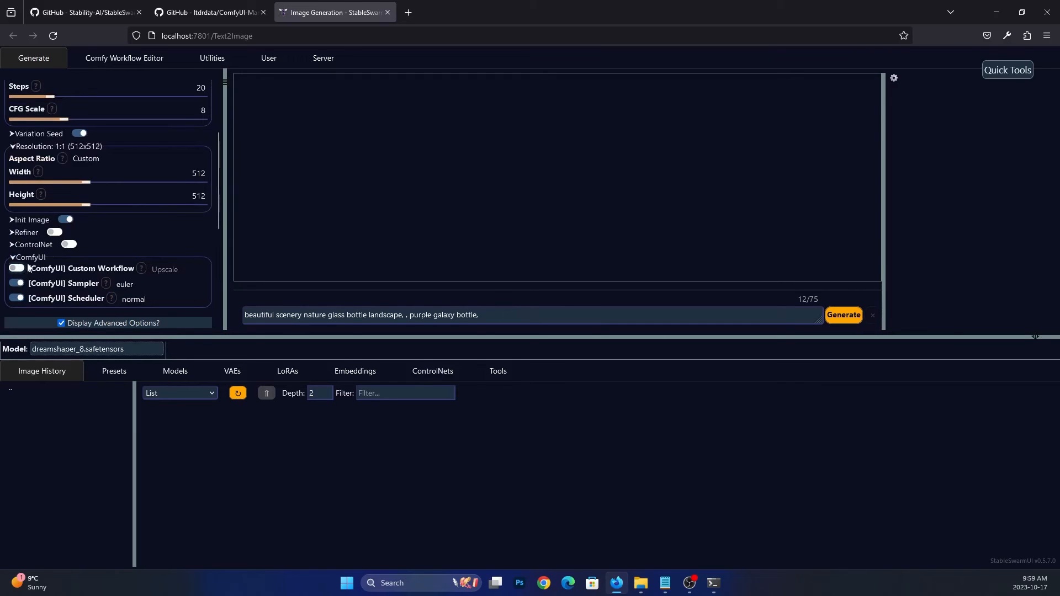
Apply the workflow from the Comfy Workflow Editor to the Generate tab again and check its UpscaleModelLoader parameters
left_click(140, 61)
left_click(62, 105)
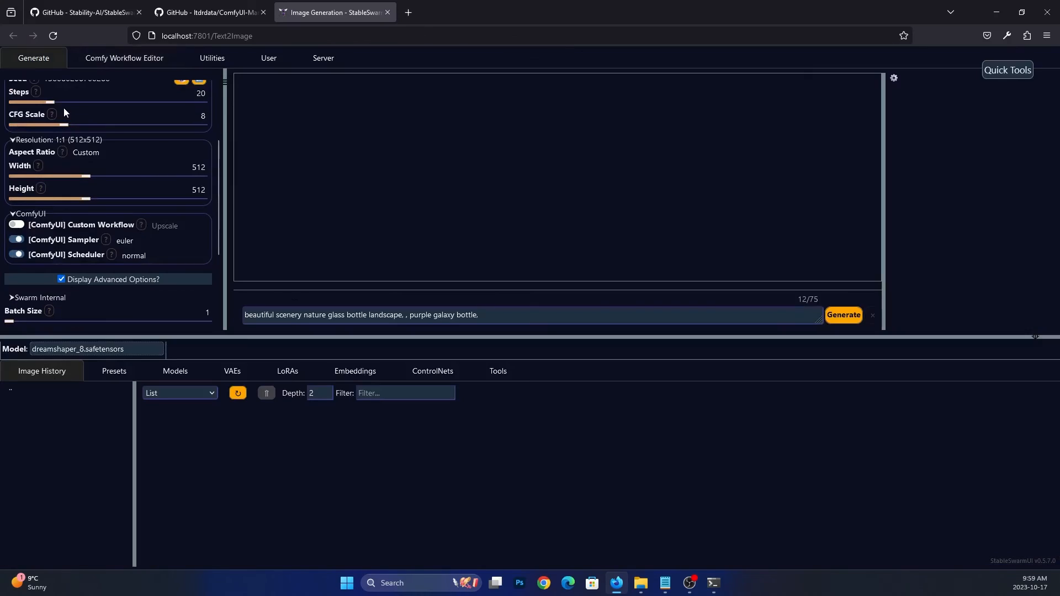
scroll(133, 258, "down", 3)
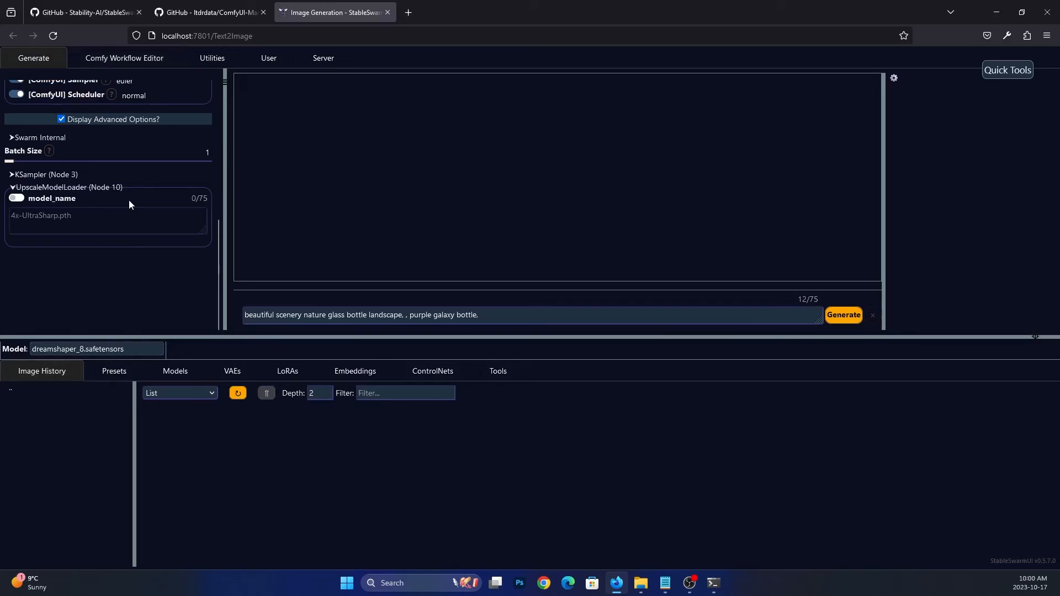
scroll(119, 118, "up", 5)
left_click(119, 118)
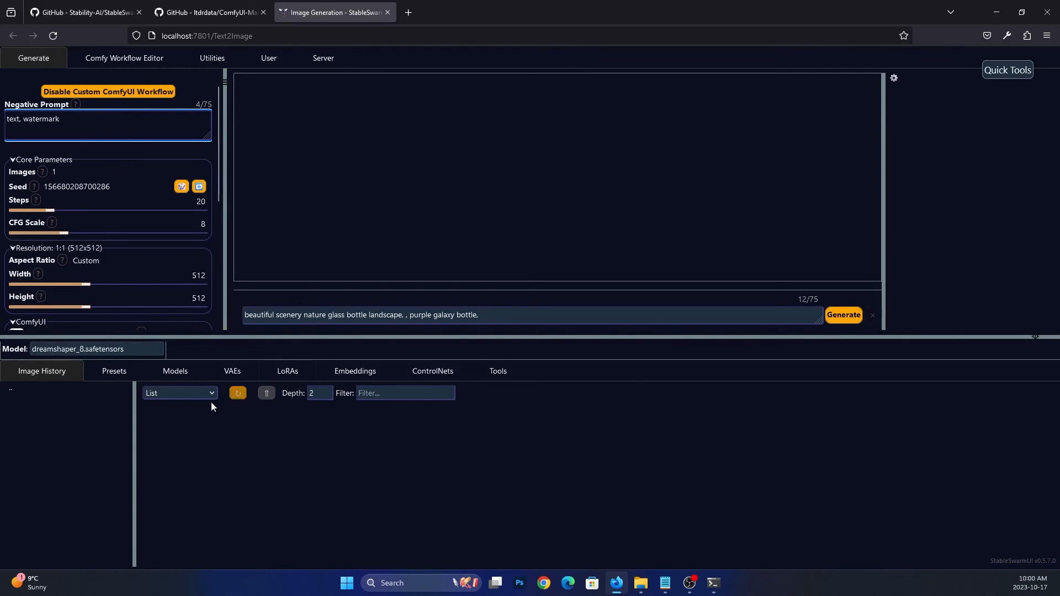
Select the newdawnxl_31Bf16Version model and set the resolution's aspect ratio to 4:3
left_click(178, 372)
left_click(426, 486)
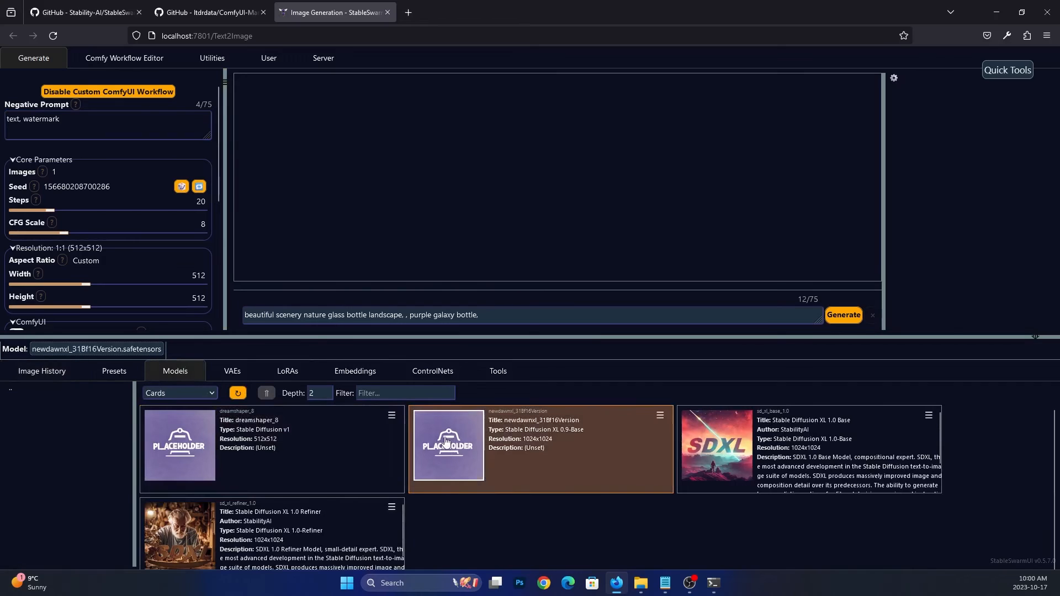
left_click(84, 249)
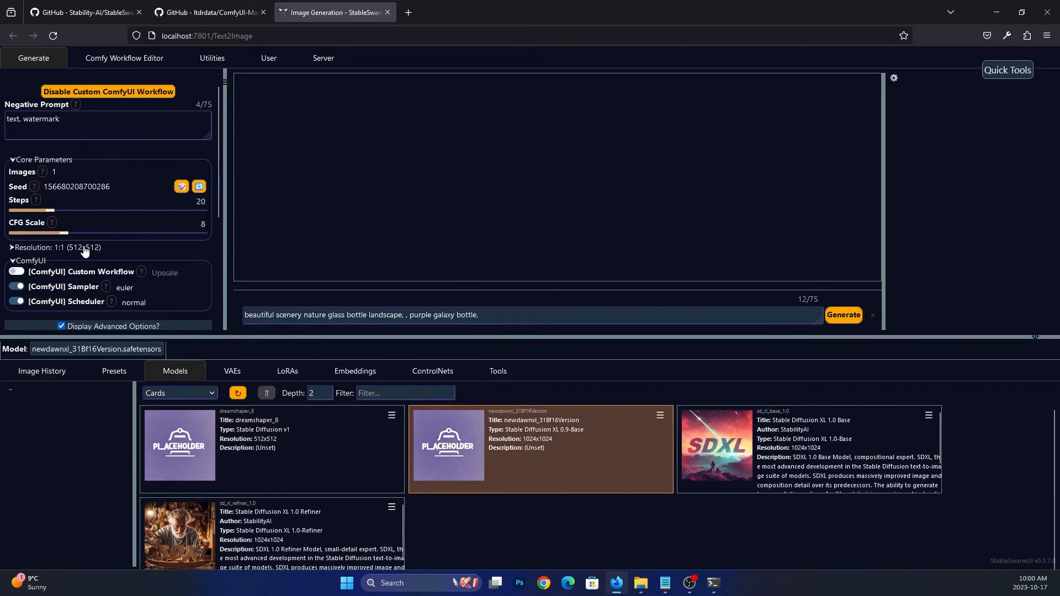
left_click(85, 248)
left_click(83, 260)
left_click(83, 296)
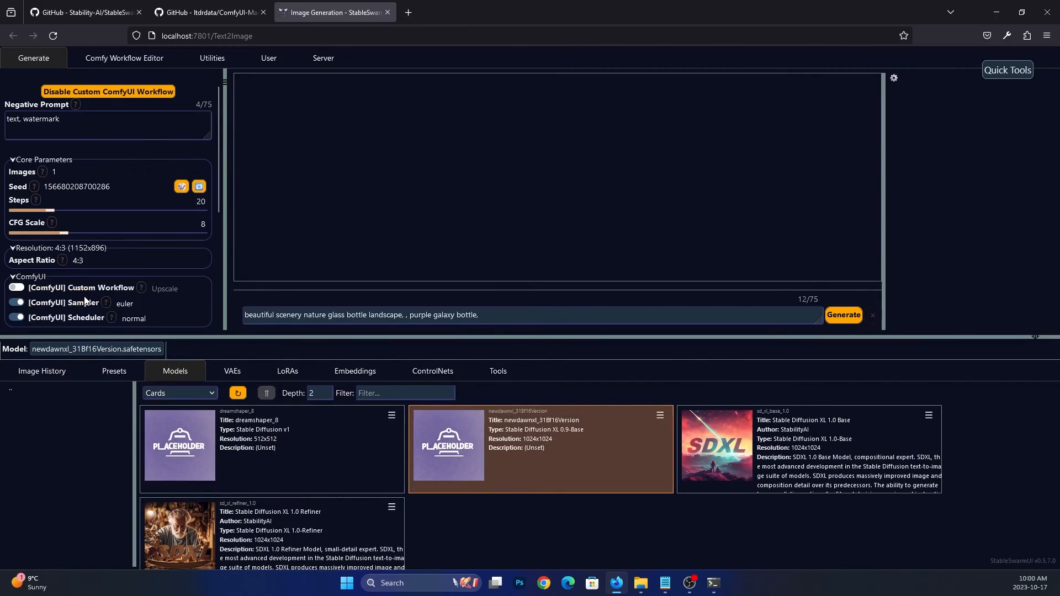
Generate an image with the glass bottle landscape prompt, checking the server console while it runs
left_click(849, 320)
left_click(859, 322)
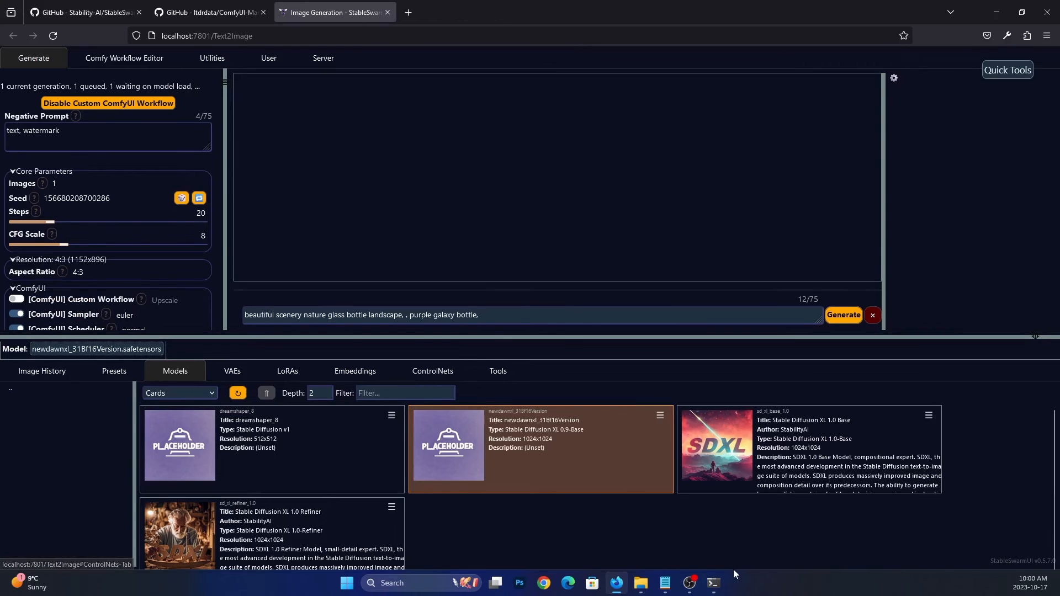
left_click(714, 583)
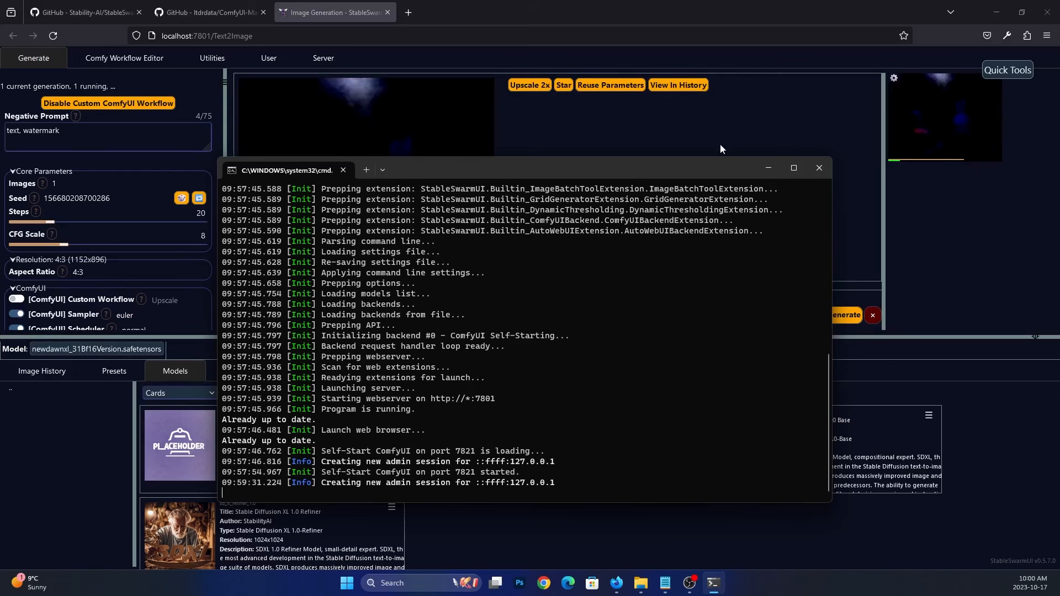
left_click(704, 127)
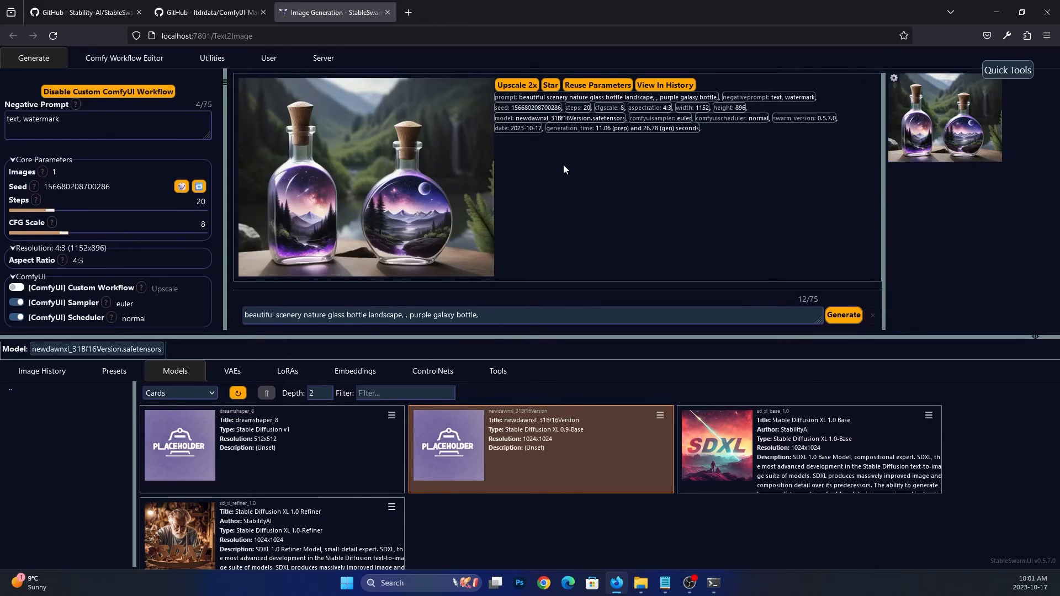
View the generated glass bottle image at full size, check the options for saving it and close the enlarged view
left_click(427, 192)
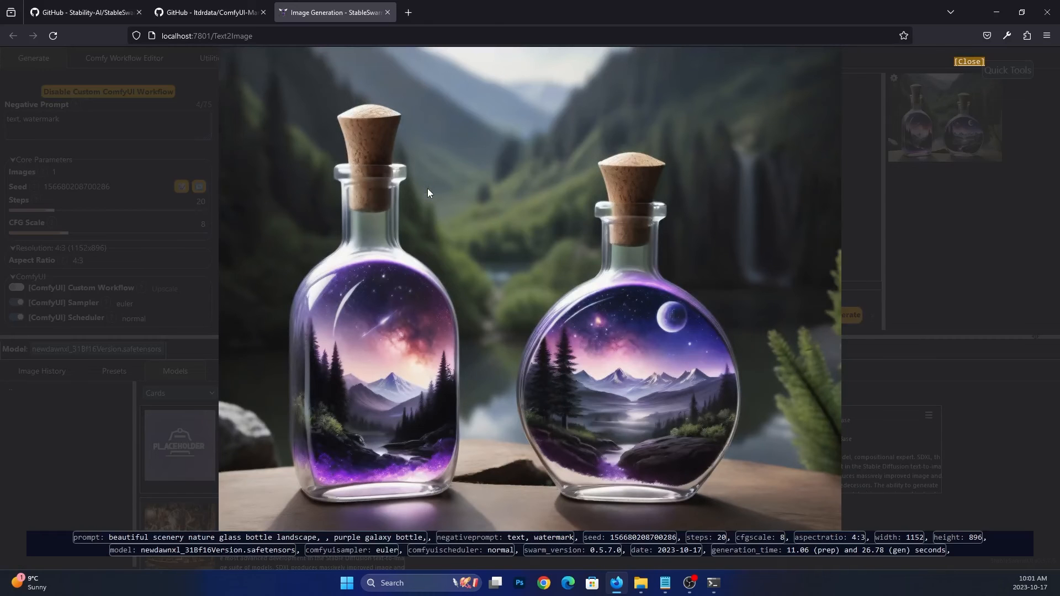
right_click(428, 191)
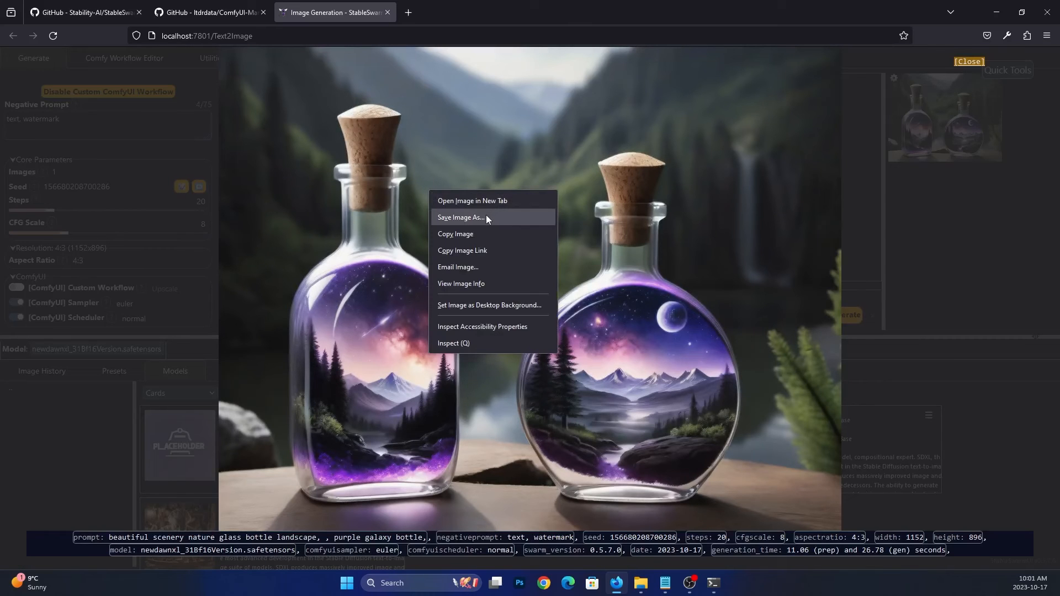
left_click(926, 196)
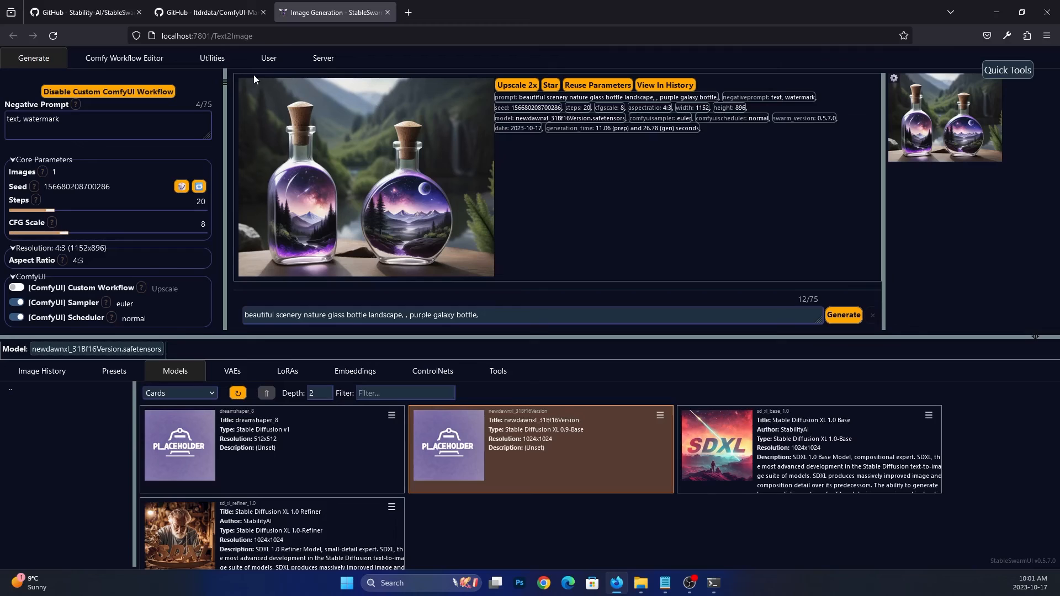
Change the saved file ImageFormat to PNG in the user settings and save the edited setting
left_click(268, 59)
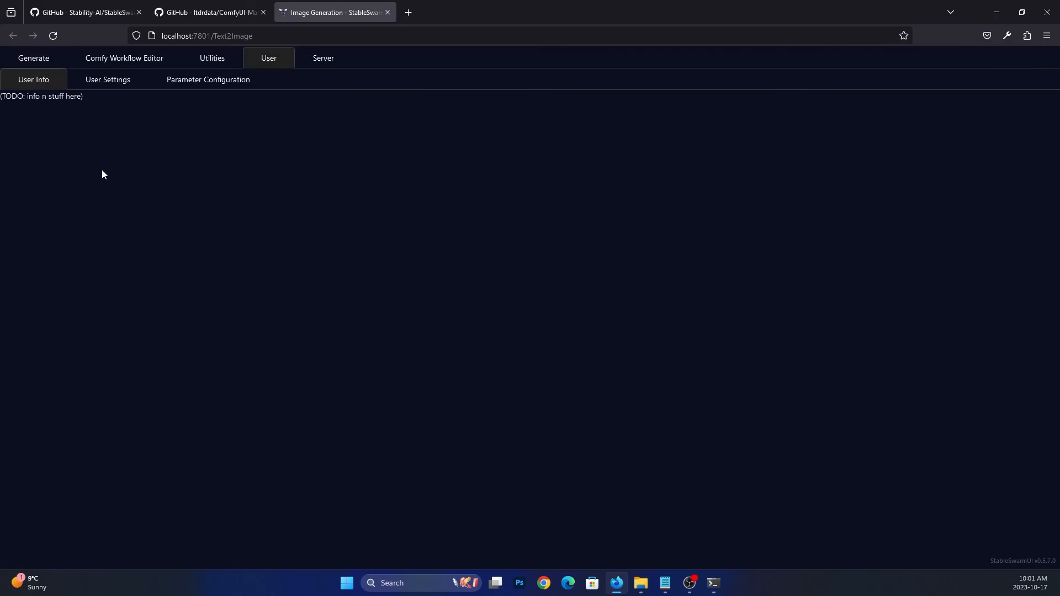
left_click(105, 83)
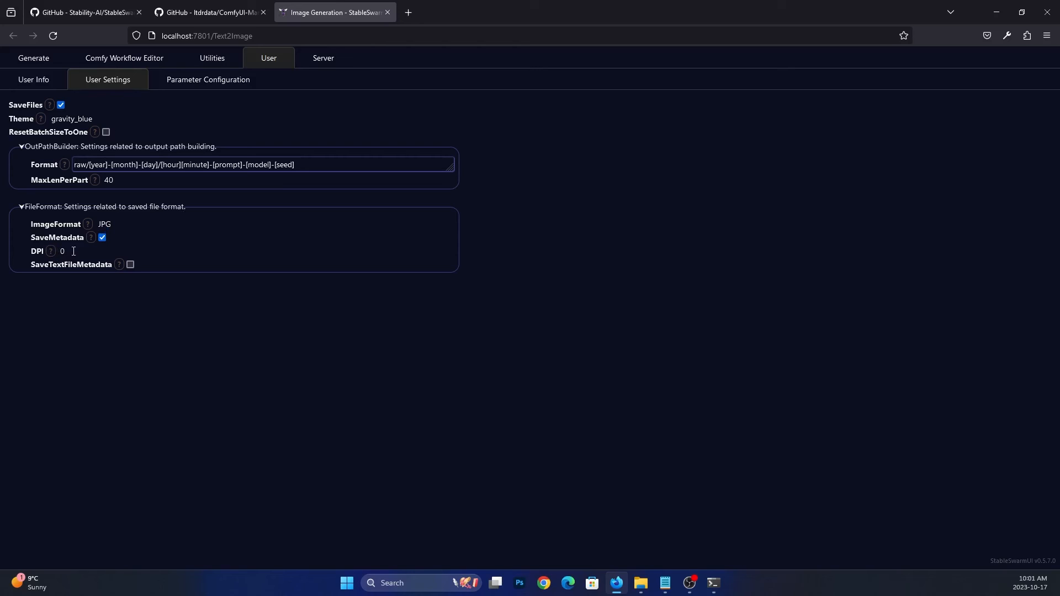
left_click(105, 224)
left_click(108, 243)
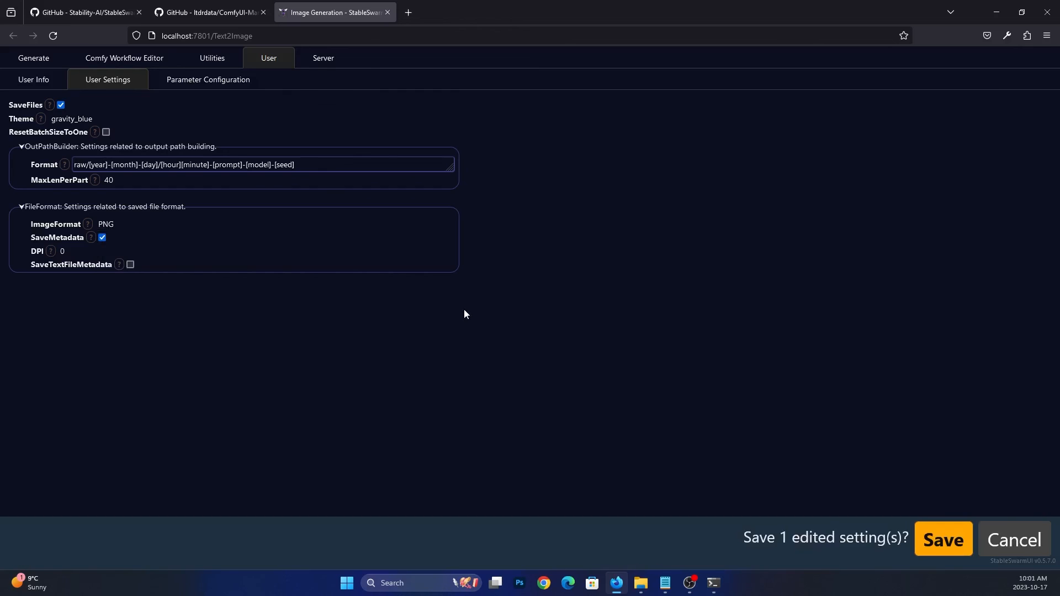
left_click(946, 535)
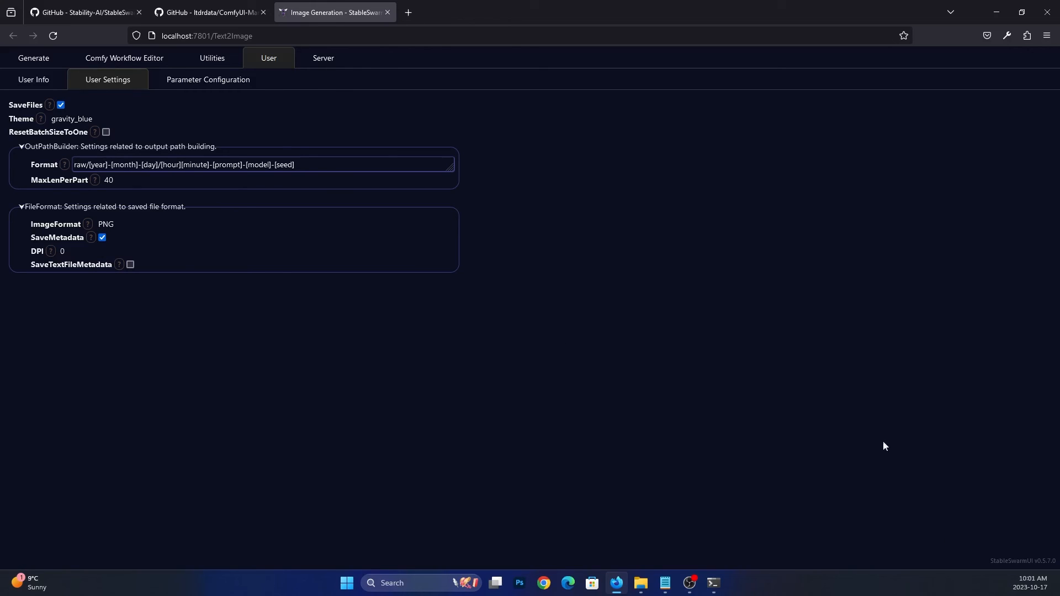
Generate the glass bottle image again, review the server's backends and configuration paths, and return to the generation view
left_click(27, 60)
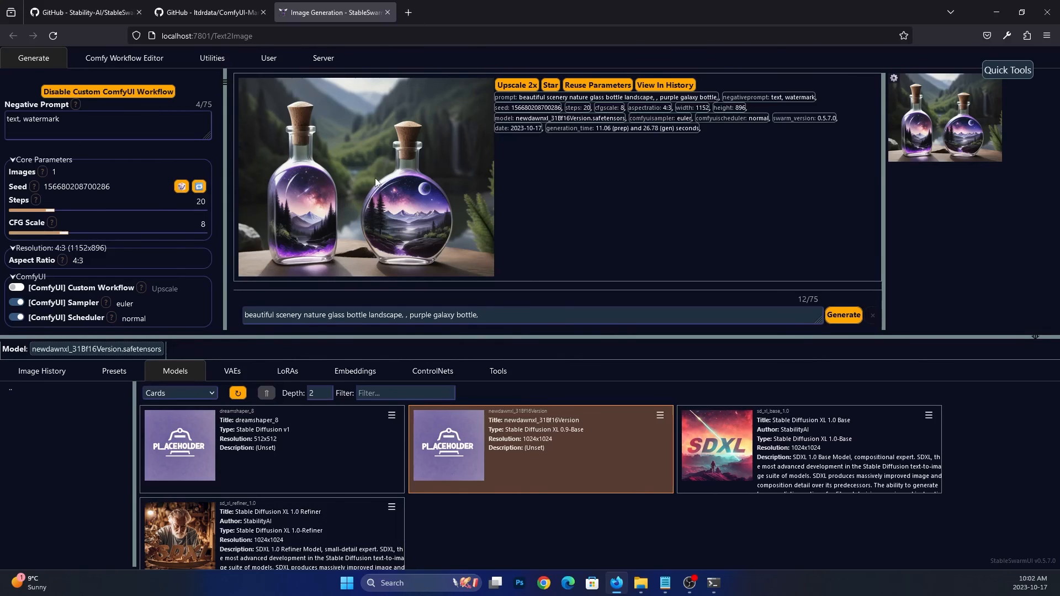
left_click(833, 317)
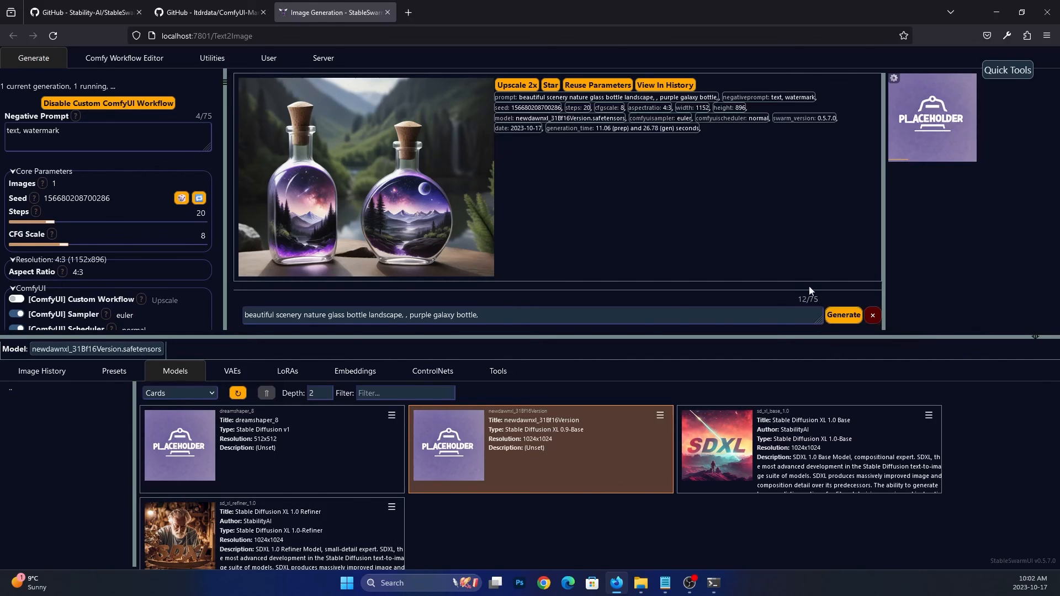
left_click(319, 57)
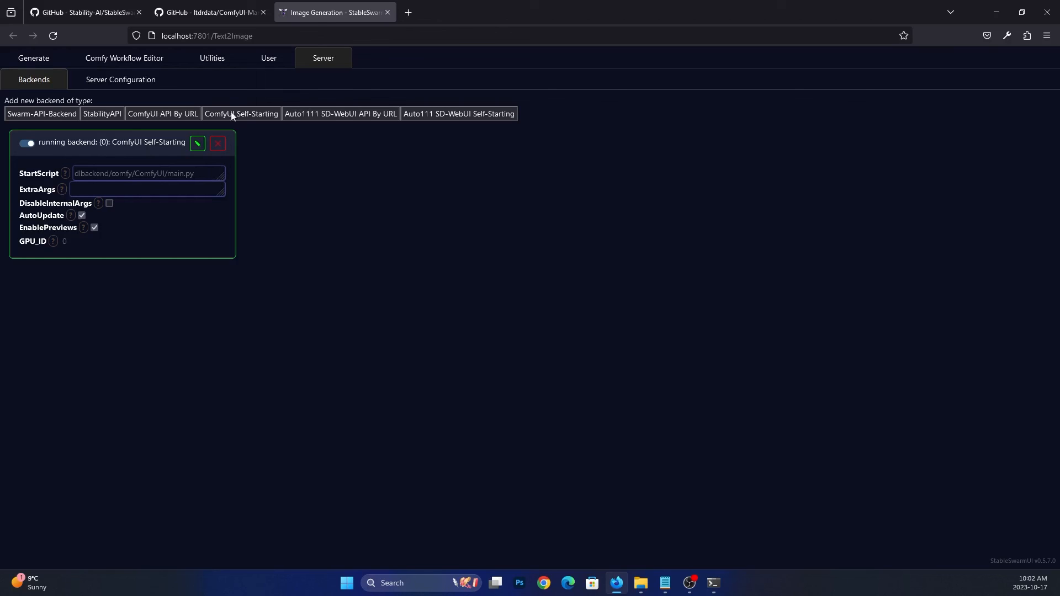
left_click(142, 80)
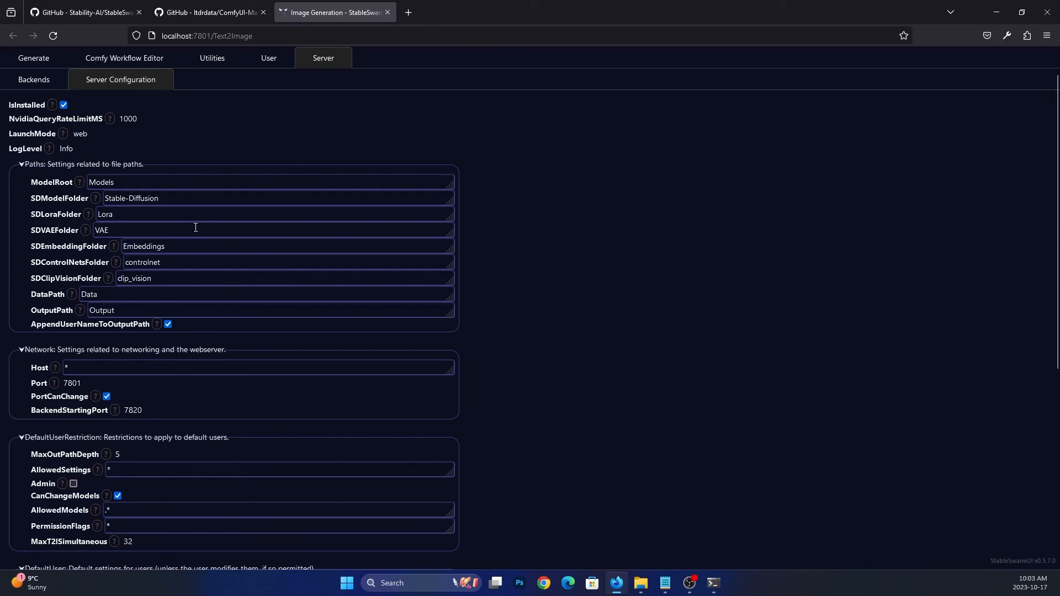
left_click(33, 58)
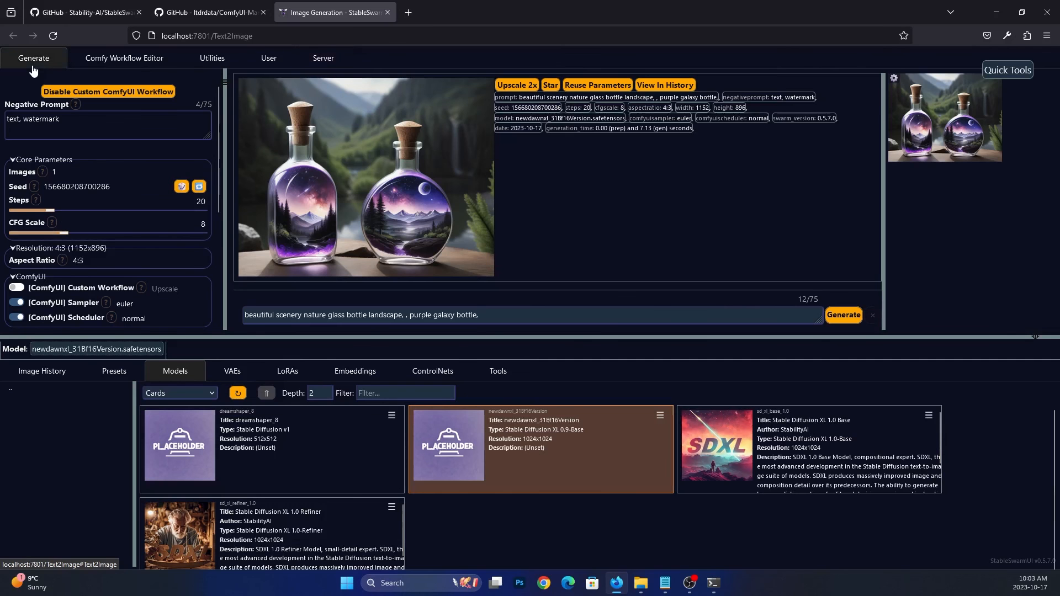